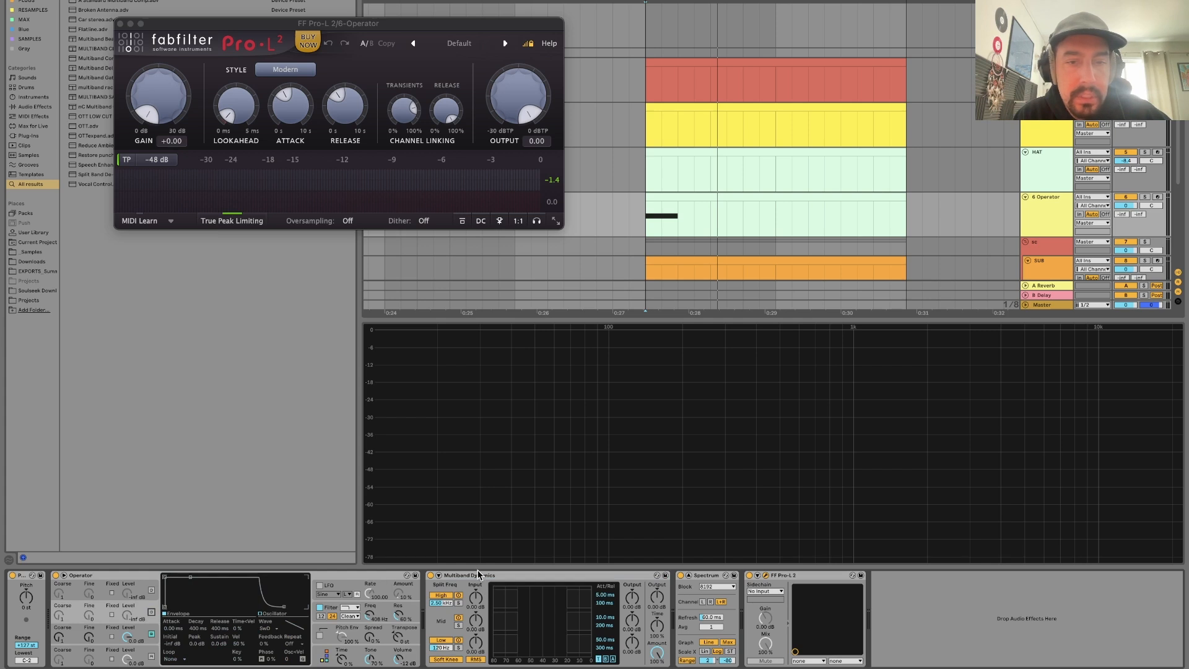
# Find the kHs Dynamics plug-in in the browser, add it after Pro-L 2 on the 6-Operator track, and open its interface.
pyautogui.click(478, 574)
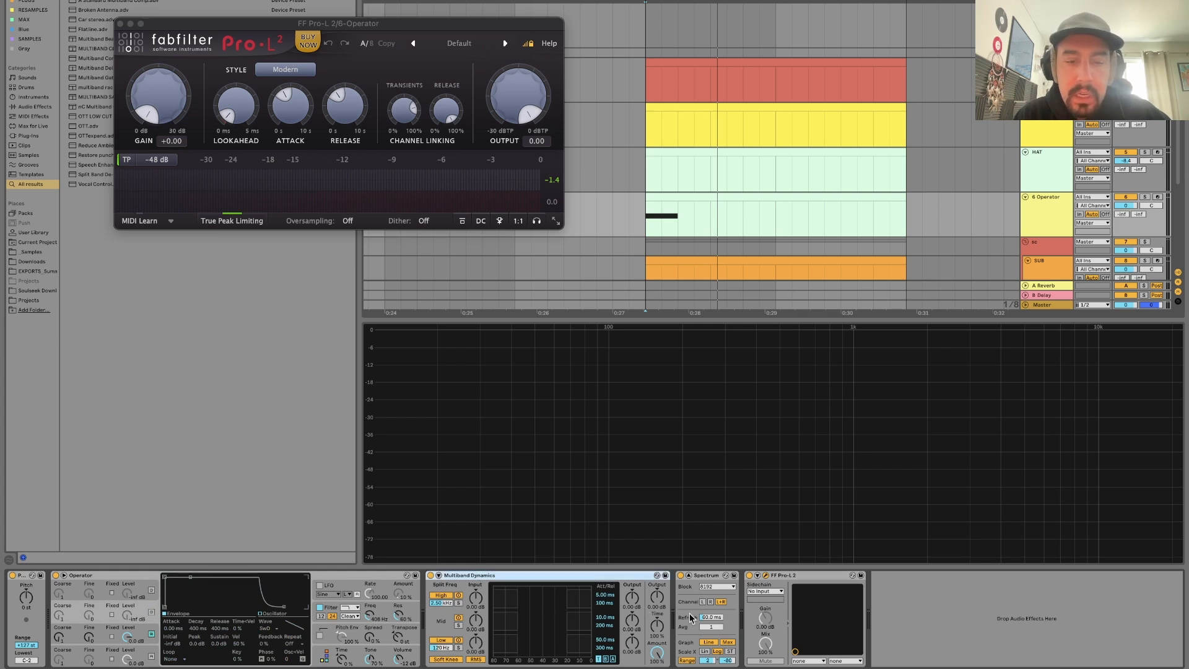
pyautogui.press('super+f')
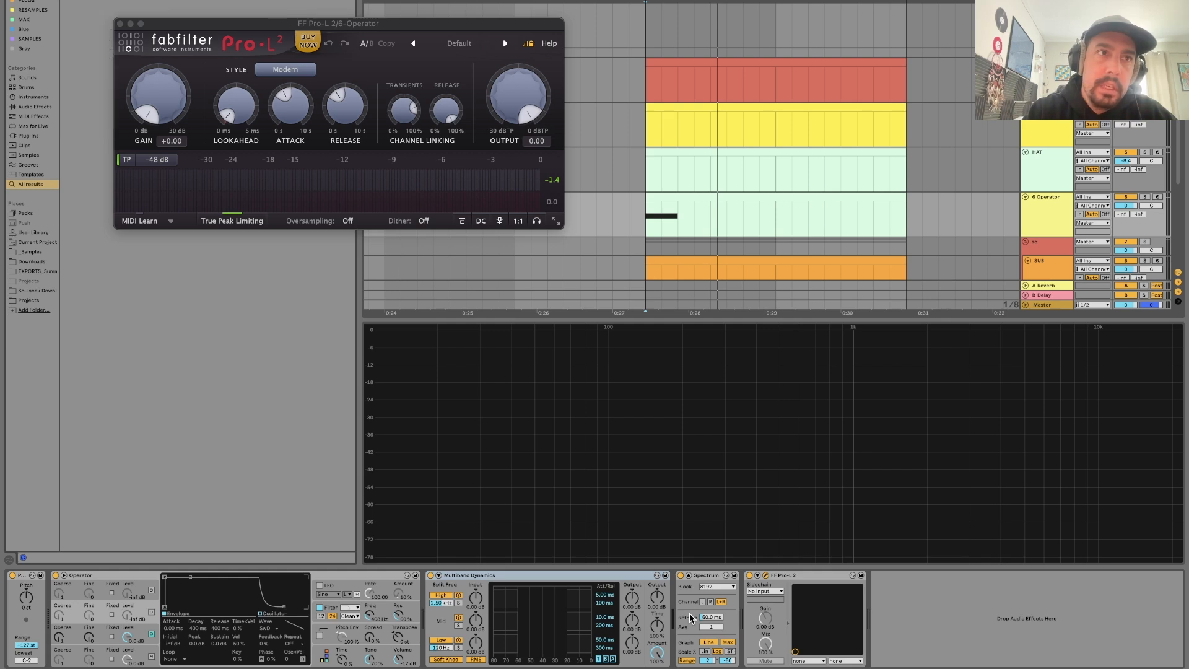
pyautogui.write('kys')
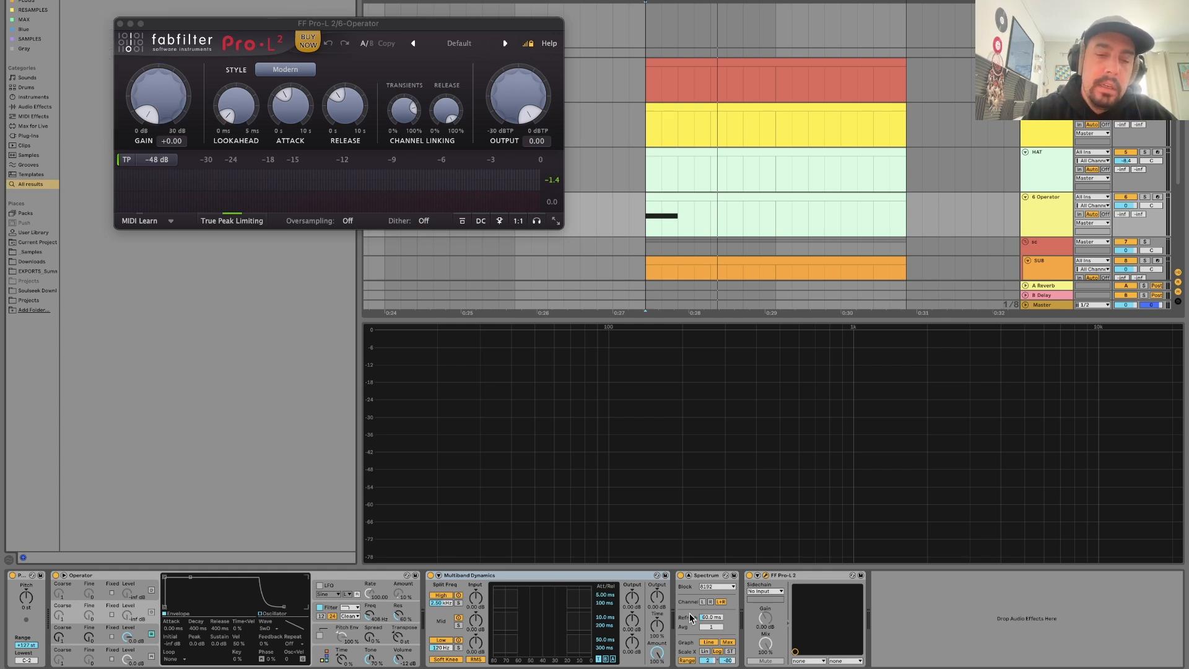
pyautogui.press('BackSpace')
pyautogui.press('BackSpace')
pyautogui.write('hs dy')
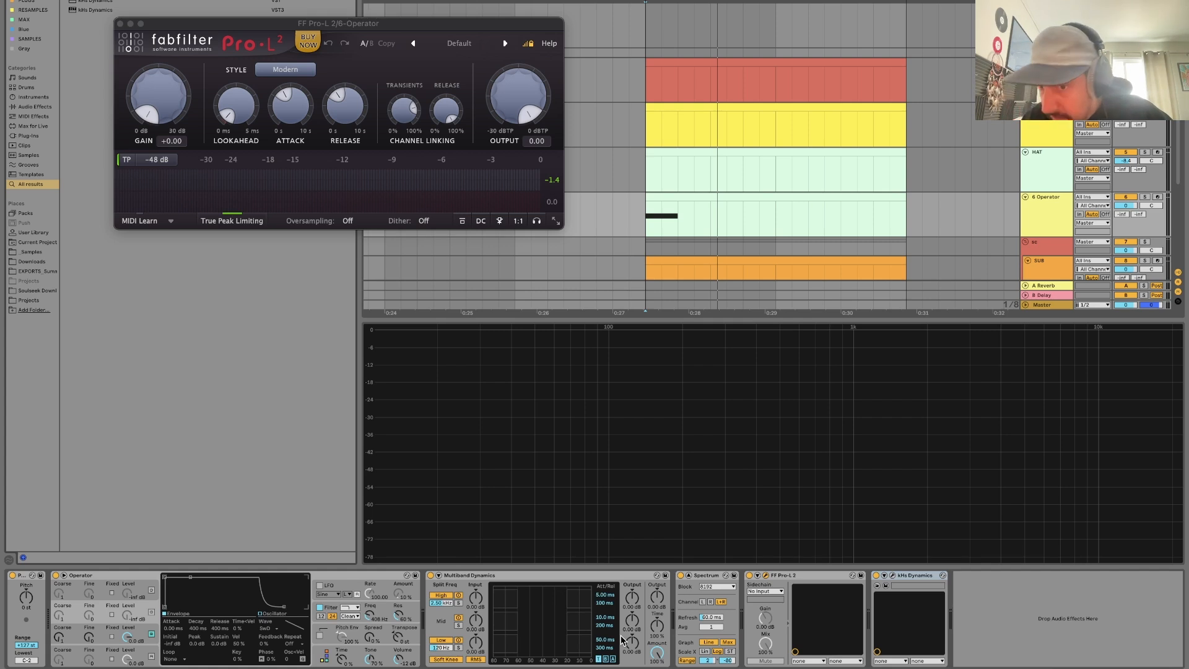
pyautogui.click(892, 576)
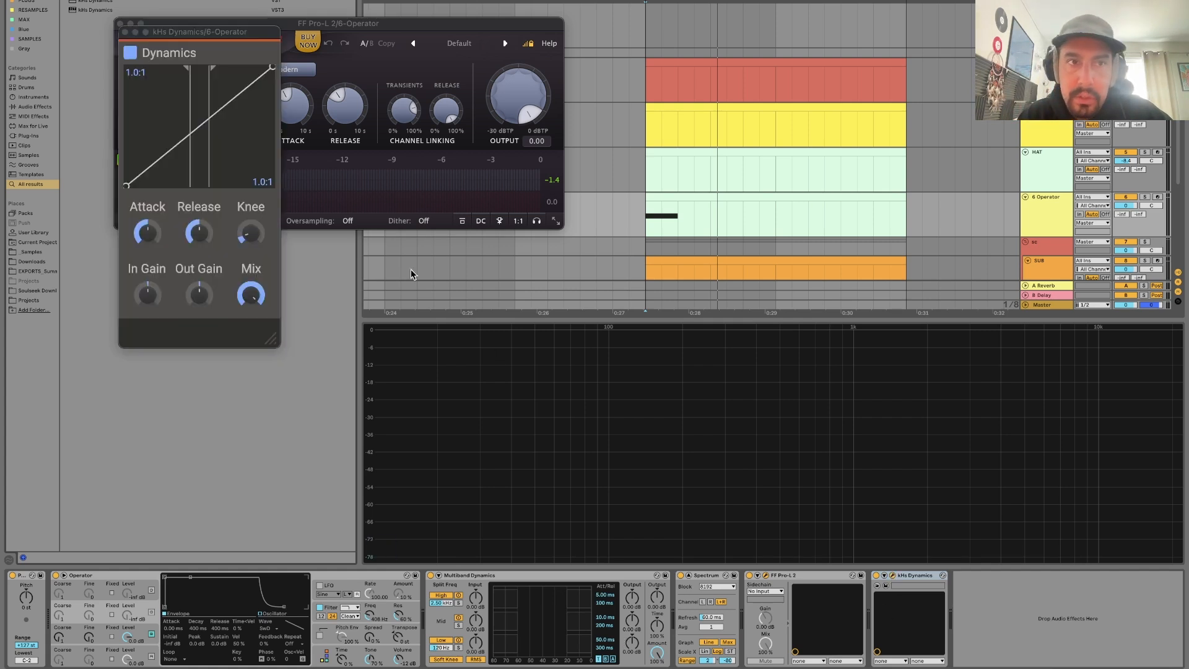
# Join the kHs Dynamics thresholds and set the downward compression ratio to 3.6:1 and the upward ratio to 7.3:1.
pyautogui.moveTo(223, 31); pyautogui.dragTo(441, 215)
pyautogui.moveTo(403, 298); pyautogui.dragTo(439, 287)
pyautogui.moveTo(483, 249); pyautogui.dragTo(484, 289)
pyautogui.moveTo(421, 320); pyautogui.dragTo(437, 321)
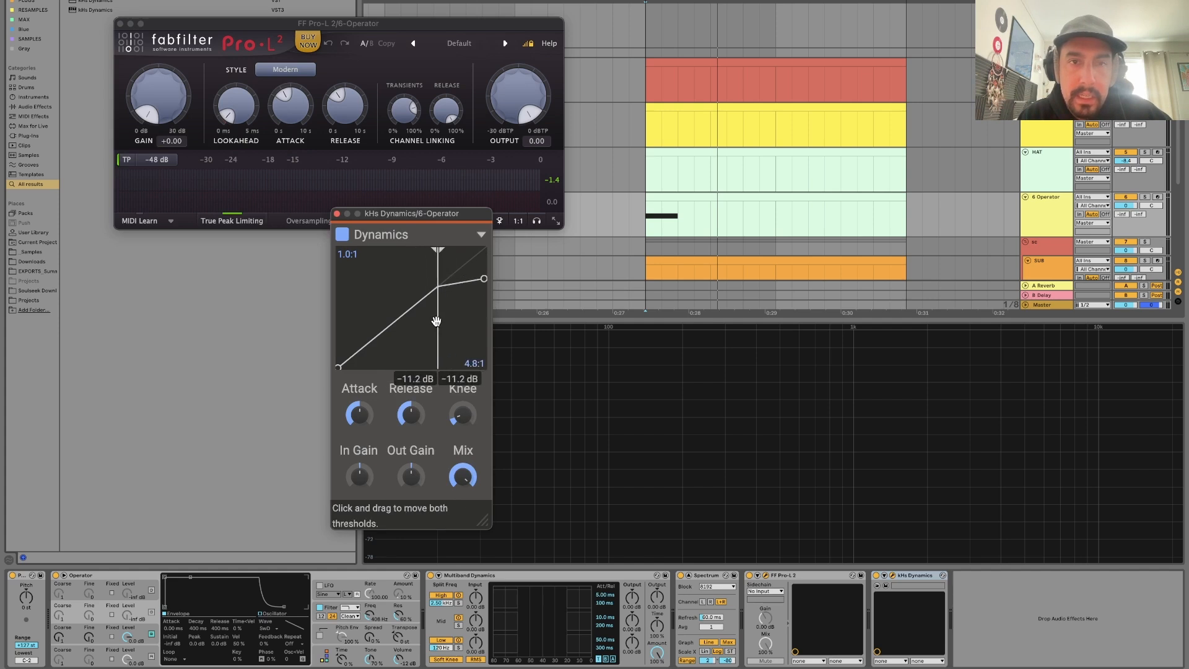
pyautogui.moveTo(484, 277)
pyautogui.mouseDown()
pyautogui.moveTo(481, 295)
pyautogui.moveTo(484, 276)
pyautogui.mouseUp()
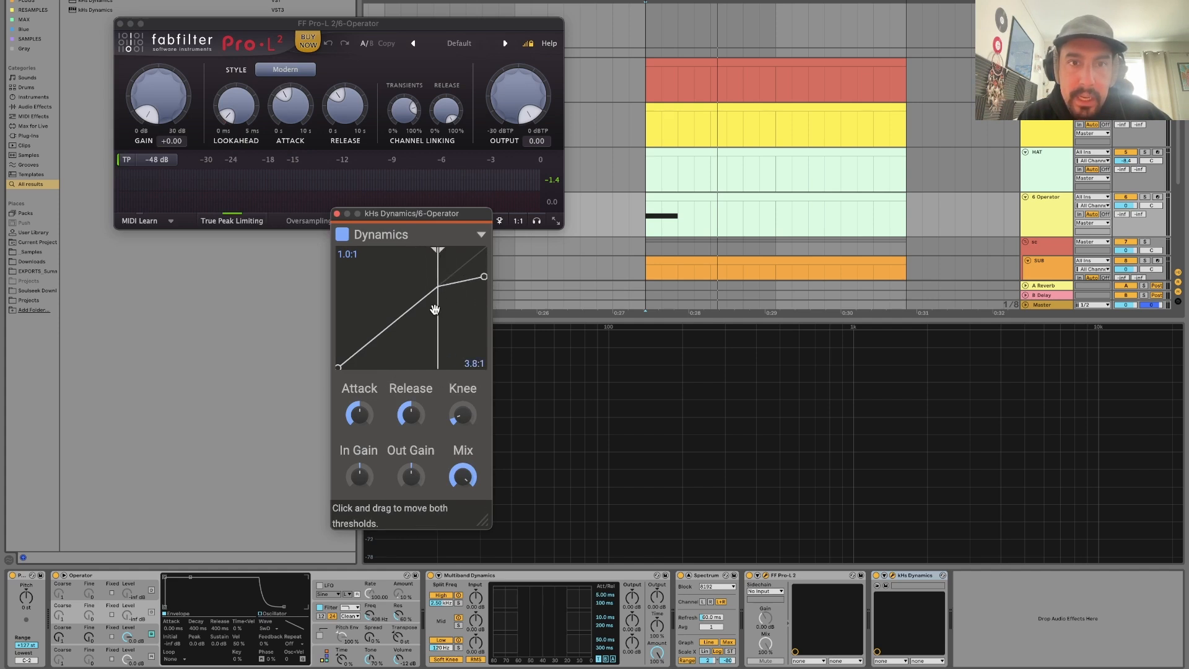
pyautogui.moveTo(436, 308); pyautogui.dragTo(439, 308)
pyautogui.moveTo(483, 274); pyautogui.dragTo(427, 296)
pyautogui.moveTo(340, 370); pyautogui.dragTo(258, 388)
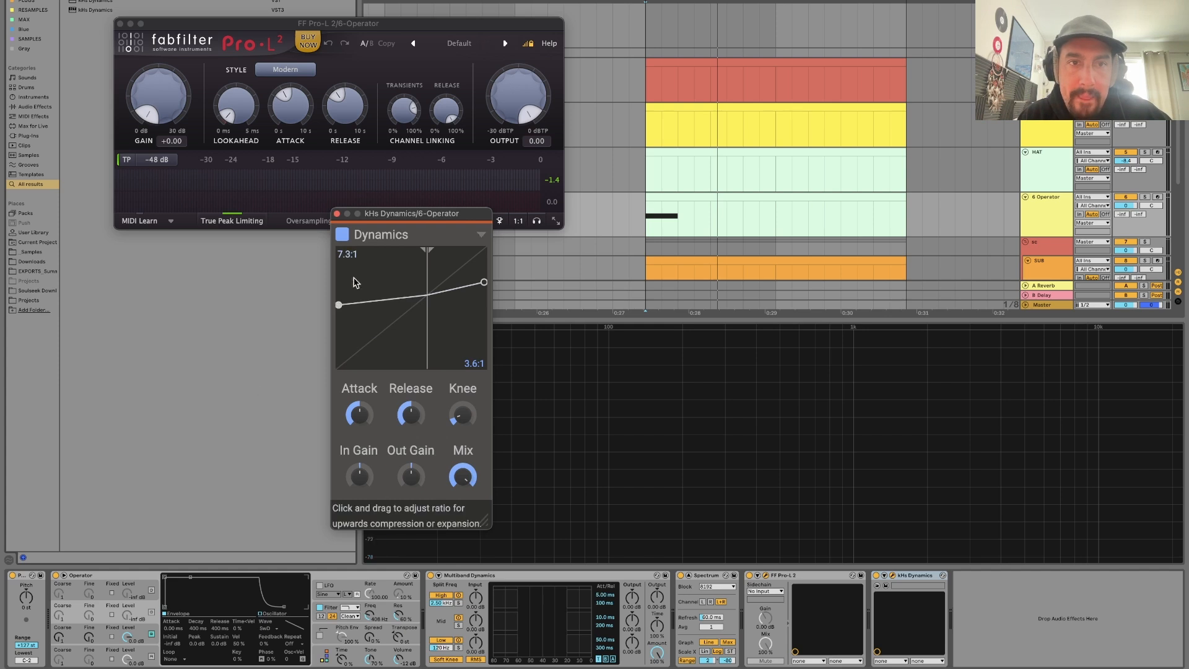
# Show Multiband Dynamics' Below settings and give all three bands a -29.2 dB threshold and a 1:7.69 upward ratio.
pyautogui.click(503, 600)
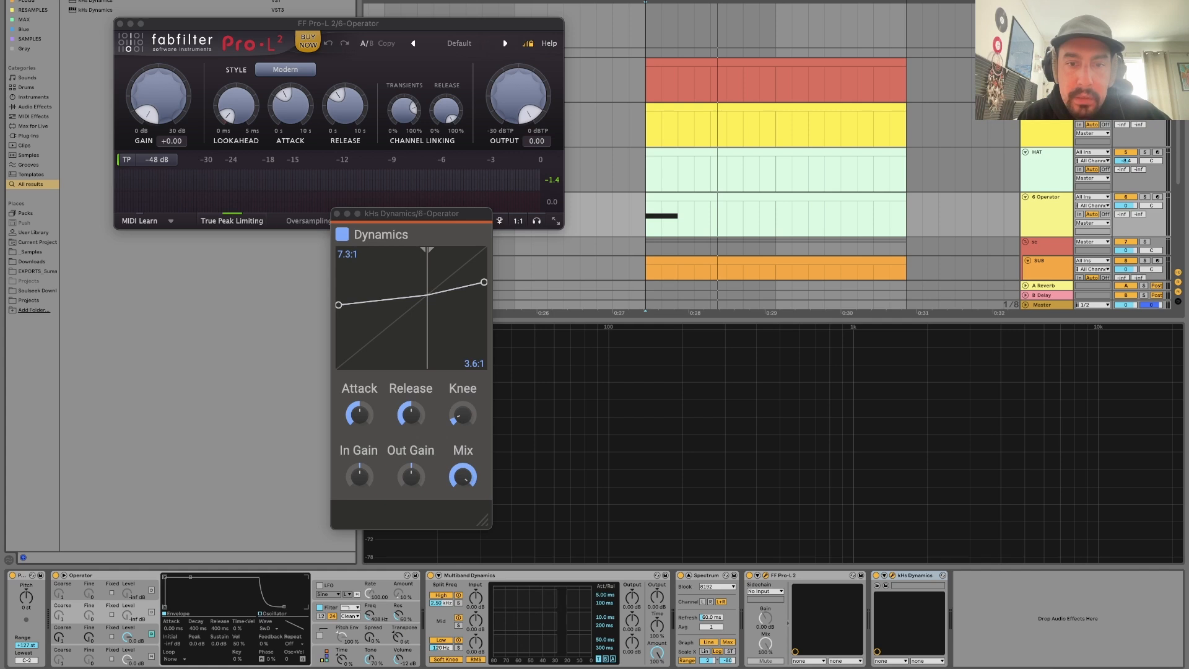
pyautogui.click(606, 659)
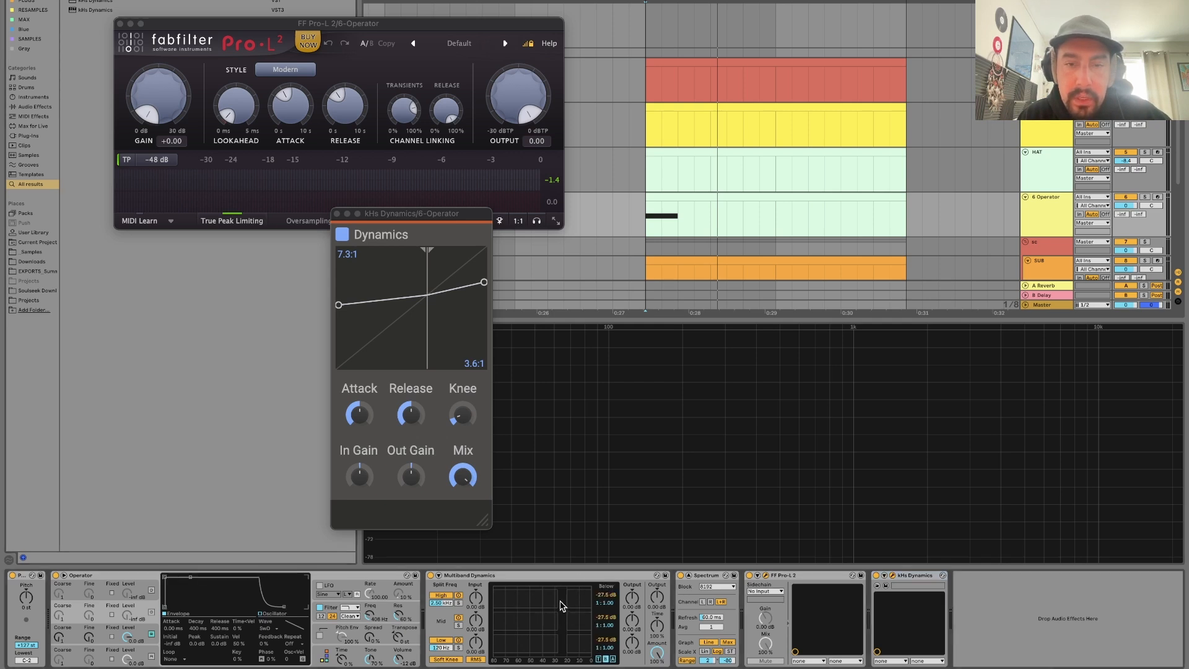
pyautogui.moveTo(606, 595); pyautogui.dragTo(606, 600)
pyautogui.moveTo(529, 598); pyautogui.dragTo(553, 598)
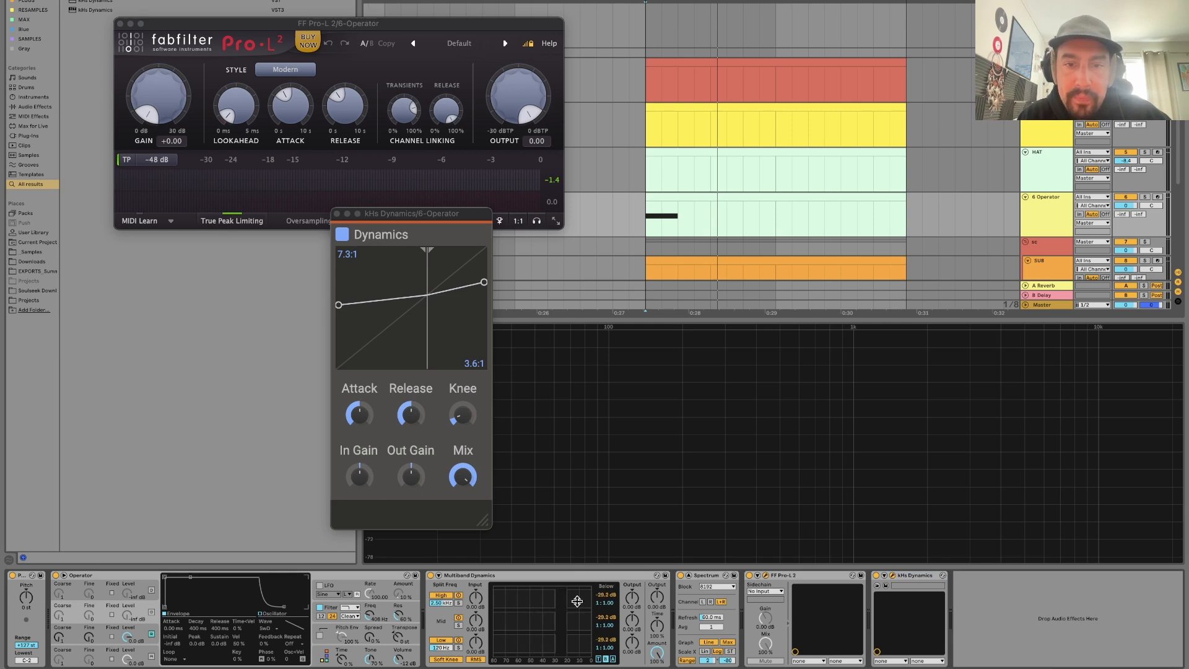
pyautogui.moveTo(530, 598); pyautogui.dragTo(530, 592)
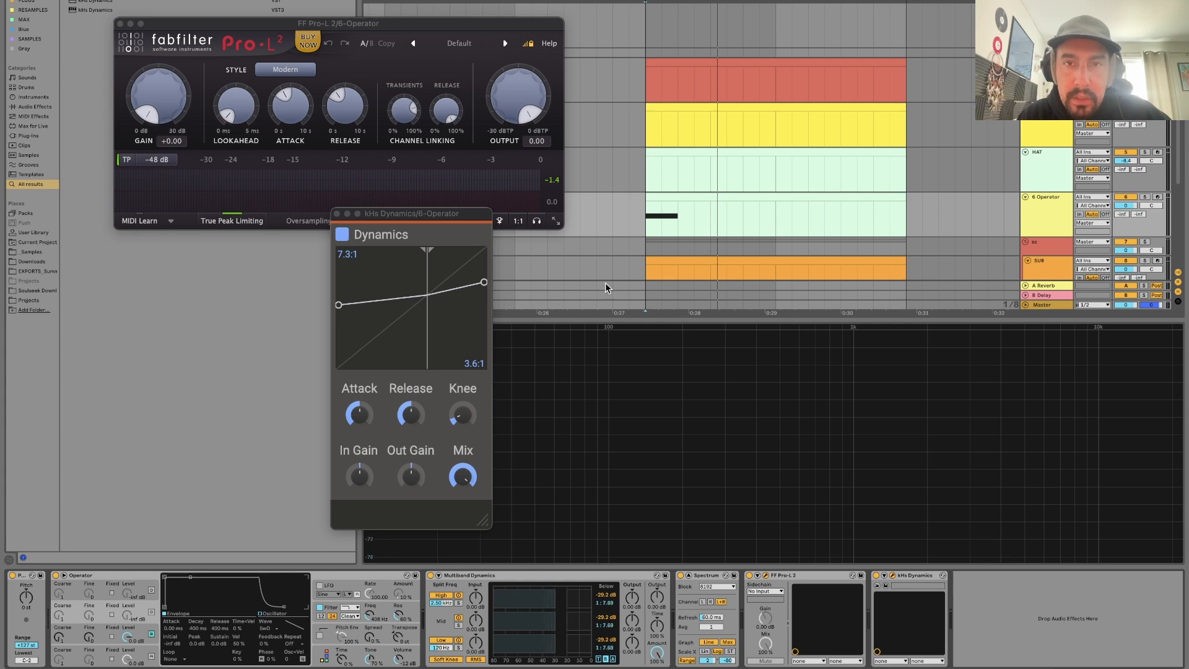
# Disable kHs Dynamics and compare the 6-Operator sound with Multiband Dynamics bypassed and enabled.
pyautogui.click(430, 575)
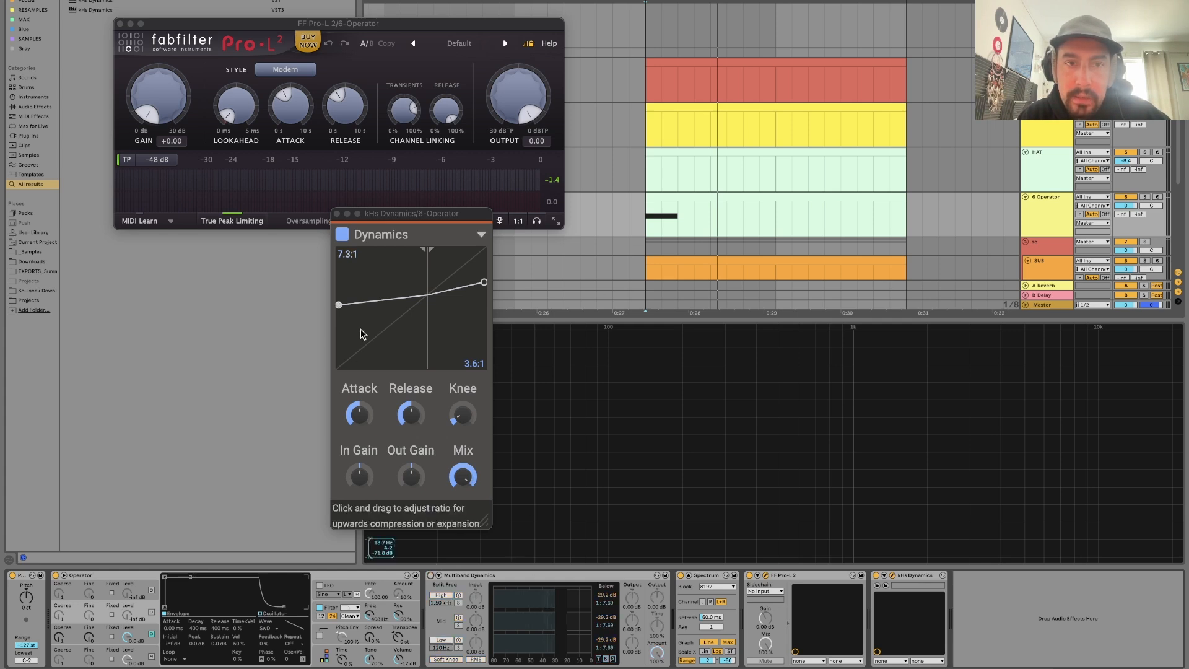
pyautogui.click(342, 234)
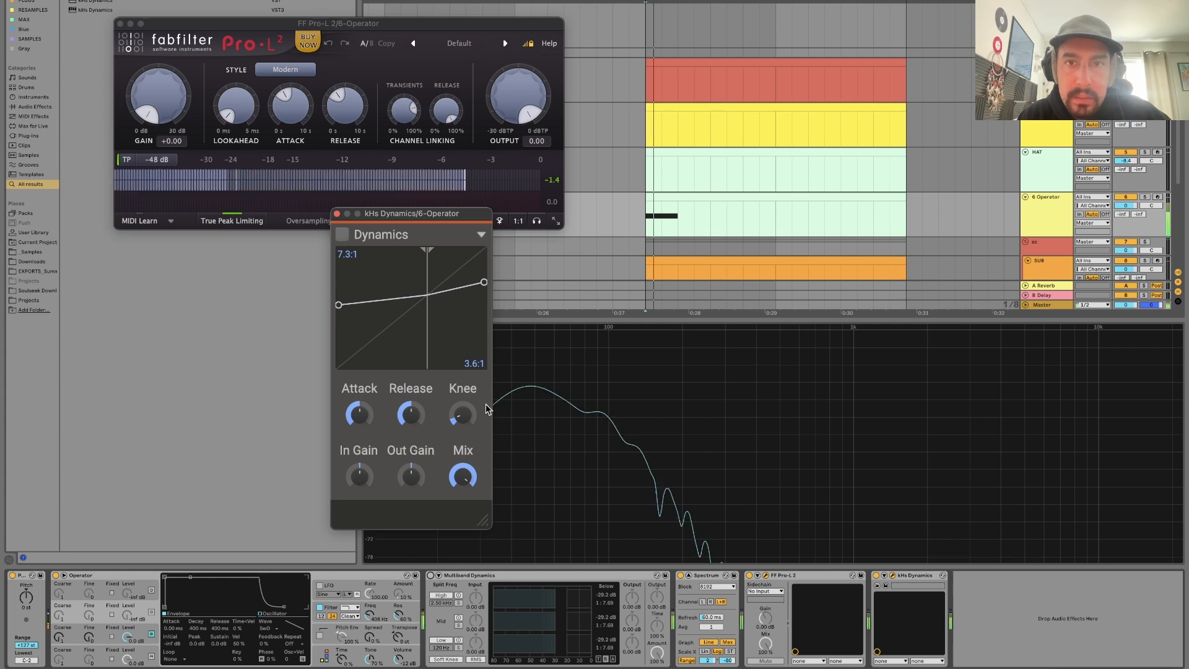
pyautogui.click(430, 575)
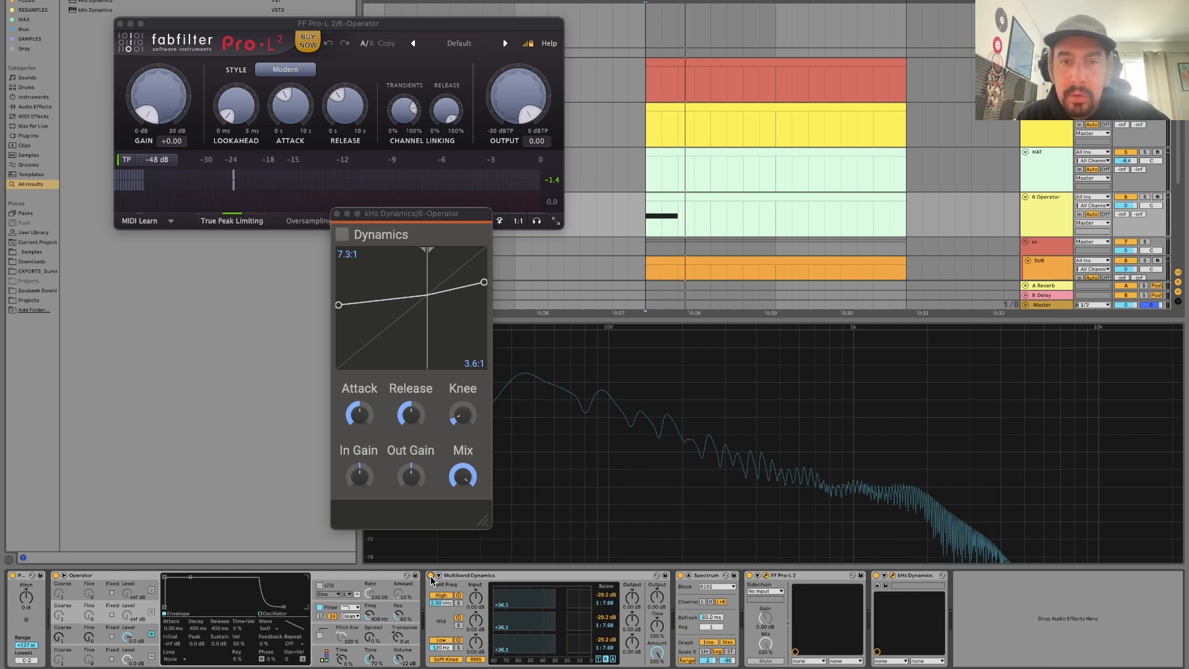
pyautogui.click(431, 576)
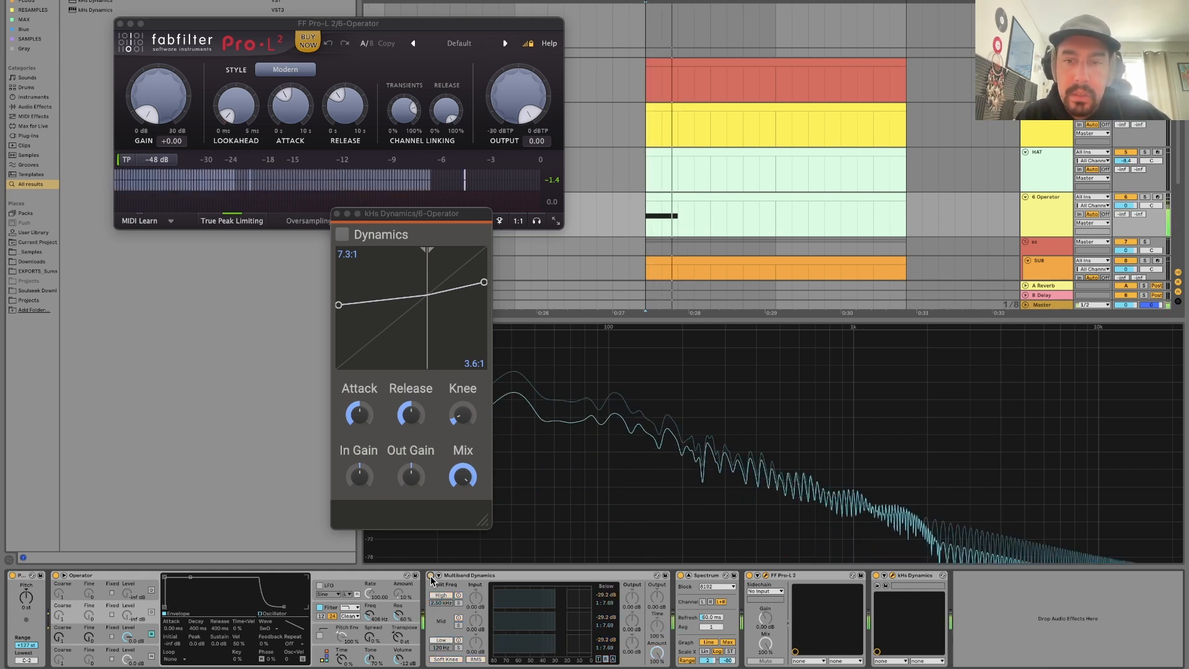
pyautogui.click(431, 576)
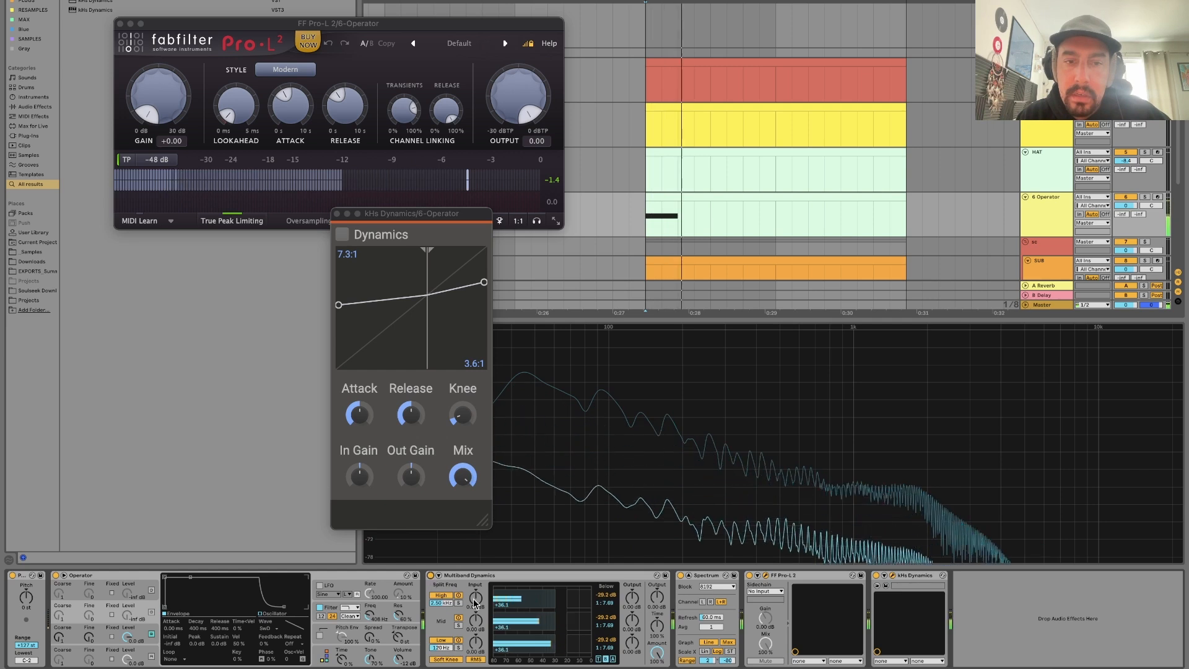
# Try a gain of 5 on Multiband Dynamics' mid and low inputs and its high and mid outputs.
pyautogui.click(476, 627)
pyautogui.write('5')
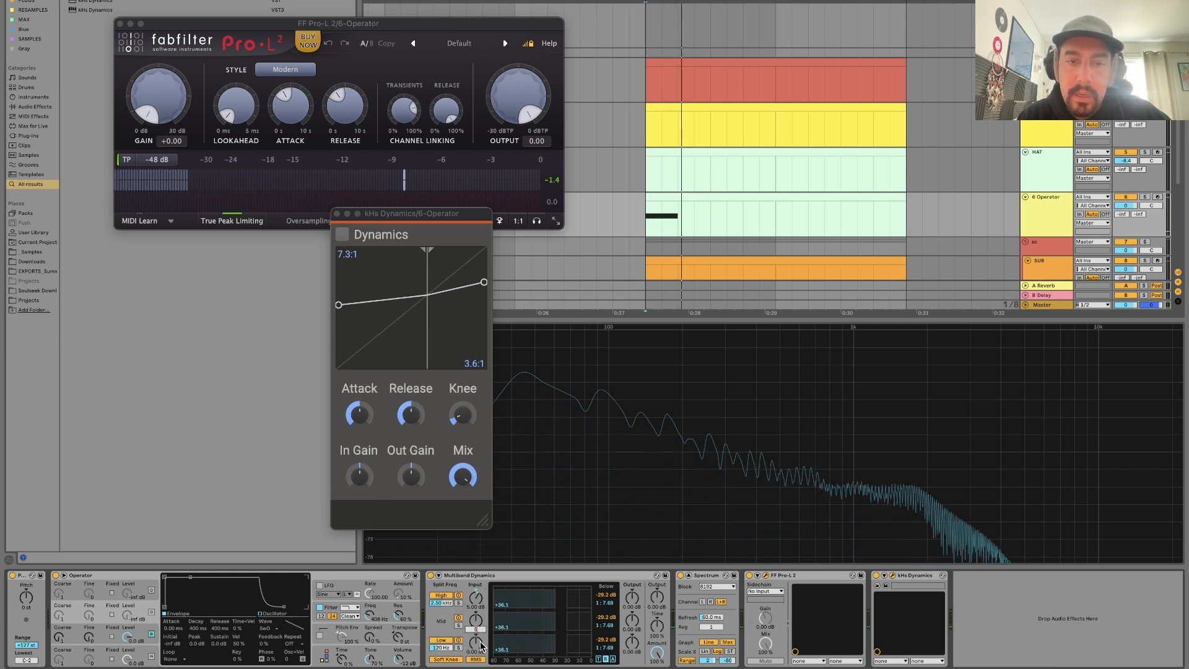
pyautogui.click(480, 644)
pyautogui.write('5')
pyautogui.click(634, 601)
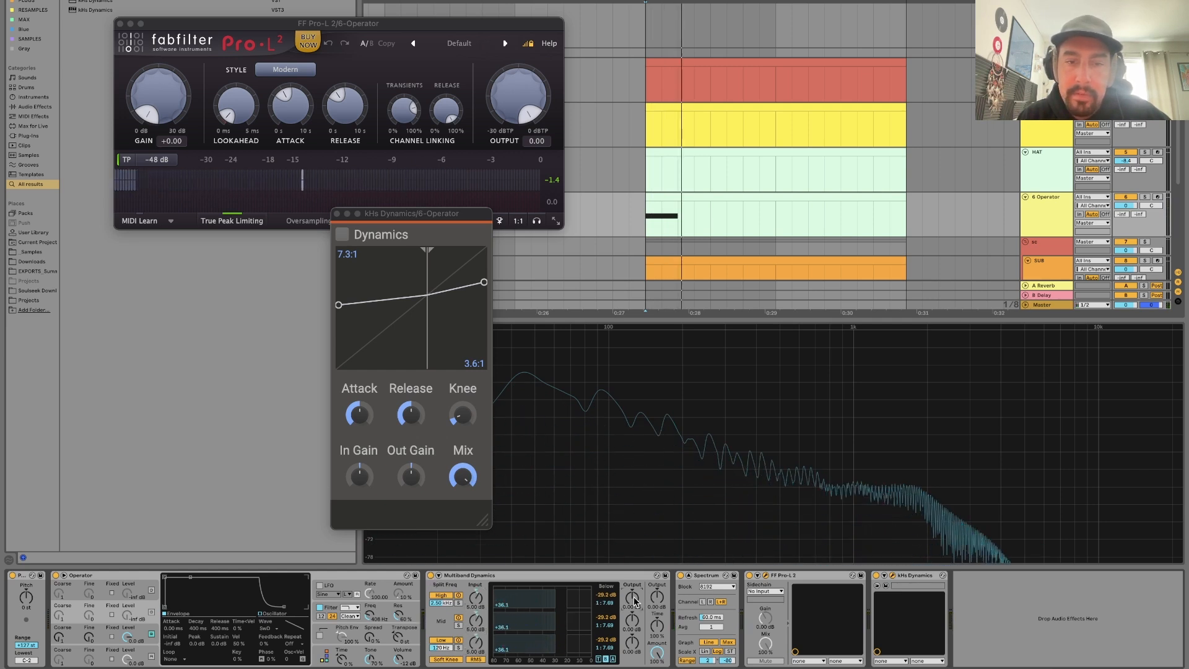
pyautogui.write('5')
pyautogui.click(632, 623)
pyautogui.write('5')
pyautogui.click(634, 651)
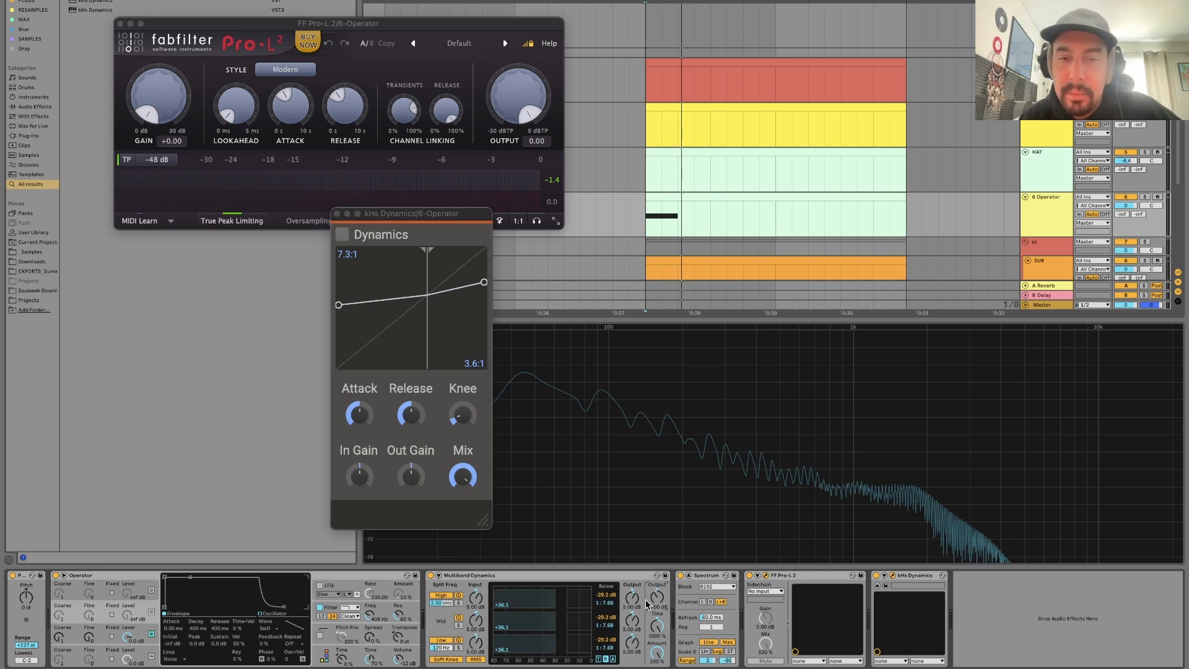
# Play the 6-Operator clip repeatedly and examine its level on the Pro-L 2 meter and the Spectrum display.
pyautogui.press('space')
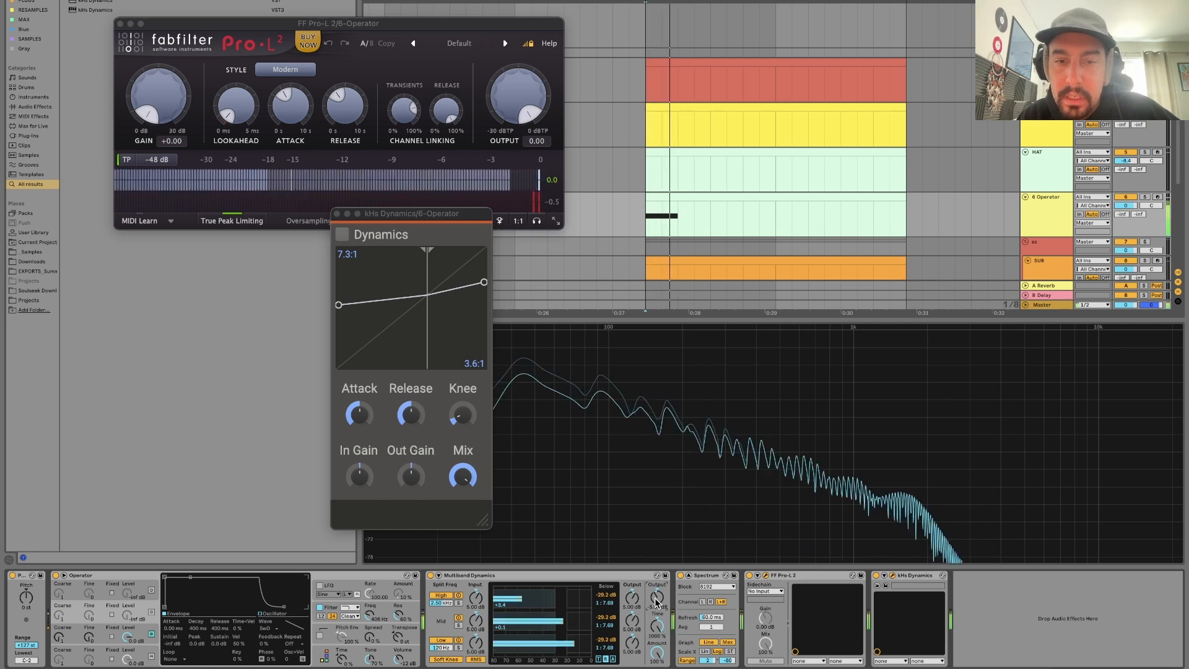
pyautogui.press('space')
pyautogui.press('space')
pyautogui.press('space')
pyautogui.press('space')
pyautogui.press('space')
pyautogui.press('space')
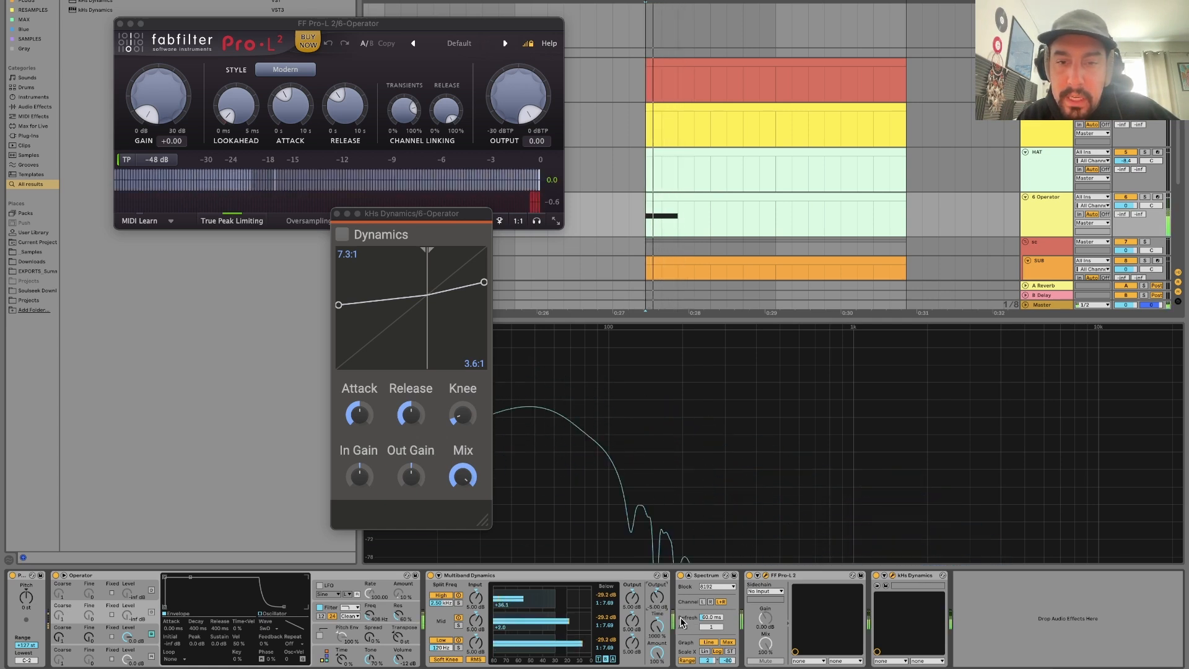
pyautogui.press('space')
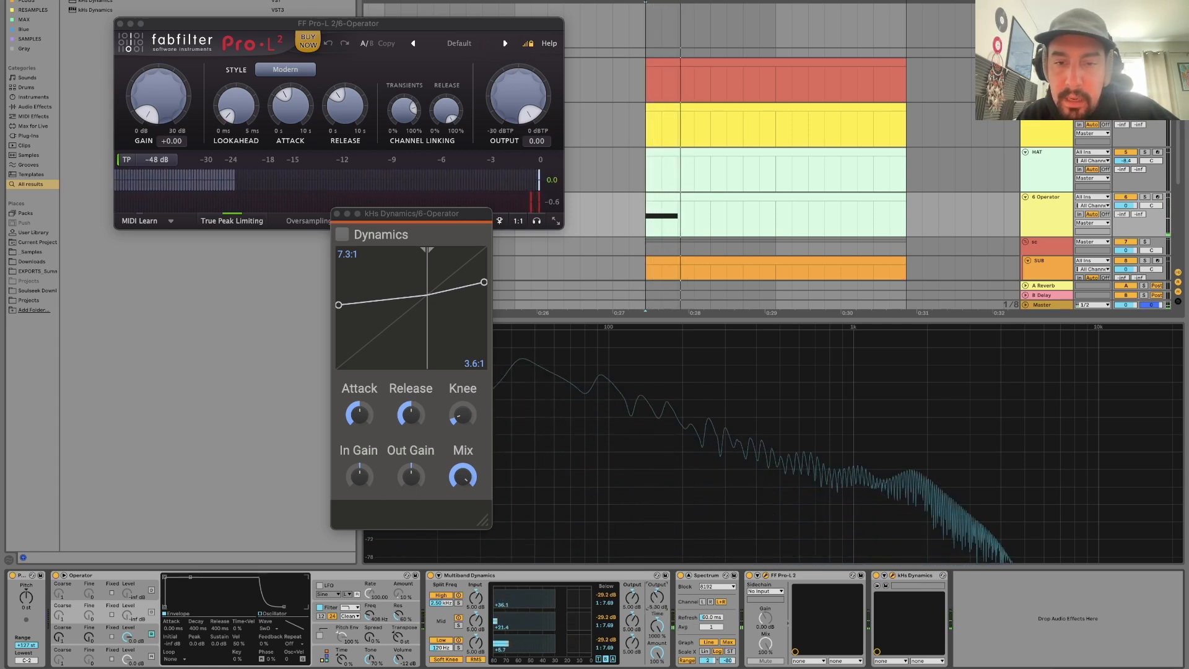
pyautogui.press('space')
# Lower Multiband Dynamics' overall output gain while auditioning the 6-Operator clip.
pyautogui.press('space')
pyautogui.press('space')
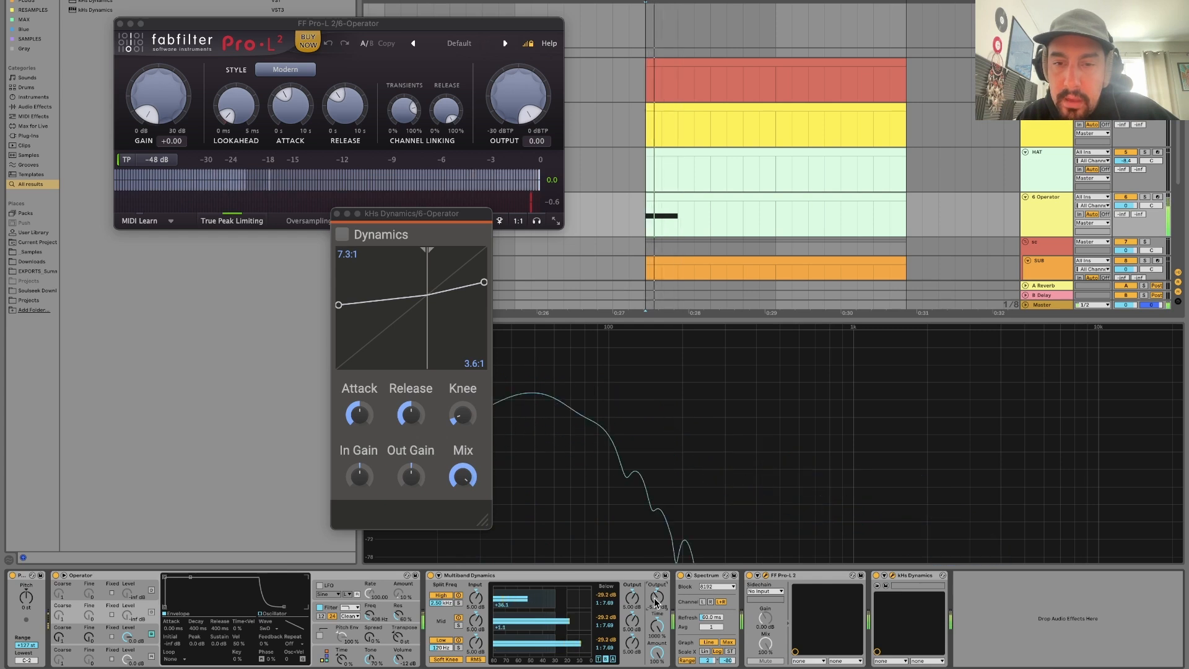
pyautogui.press('space')
pyautogui.press('space')
pyautogui.moveTo(654, 602); pyautogui.dragTo(655, 601)
pyautogui.press('space')
pyautogui.press('space')
pyautogui.press('space')
pyautogui.press('space')
pyautogui.press('space')
pyautogui.press('space')
pyautogui.press('space')
pyautogui.press('space')
pyautogui.press('space')
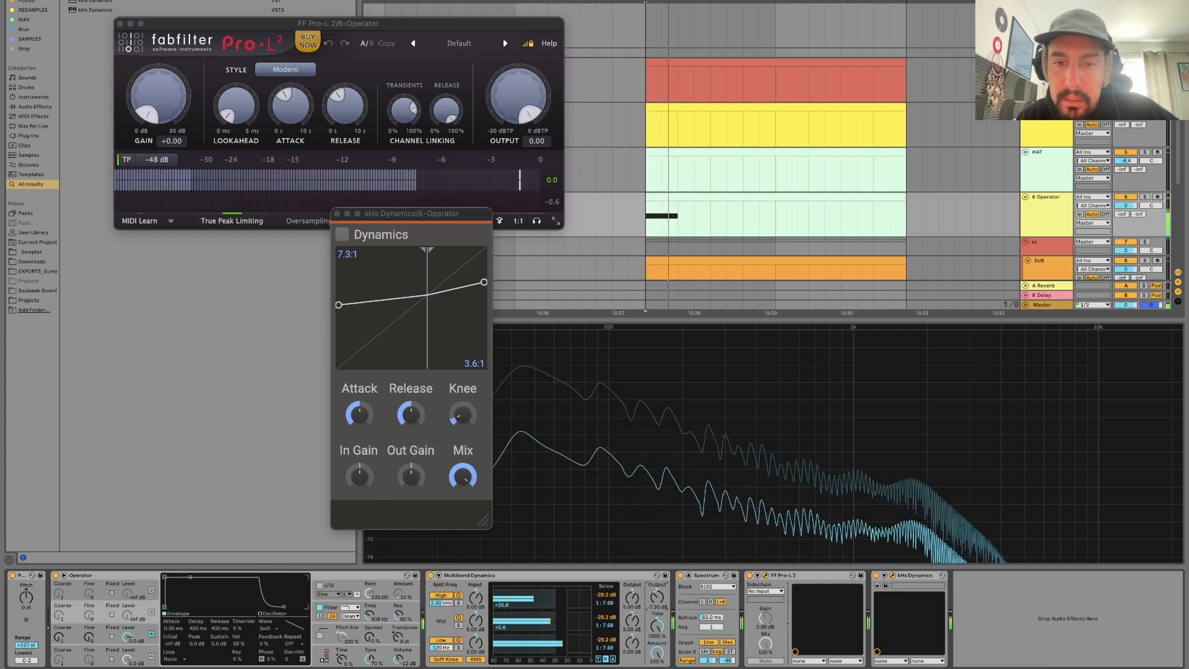
pyautogui.press('space')
pyautogui.press('space')
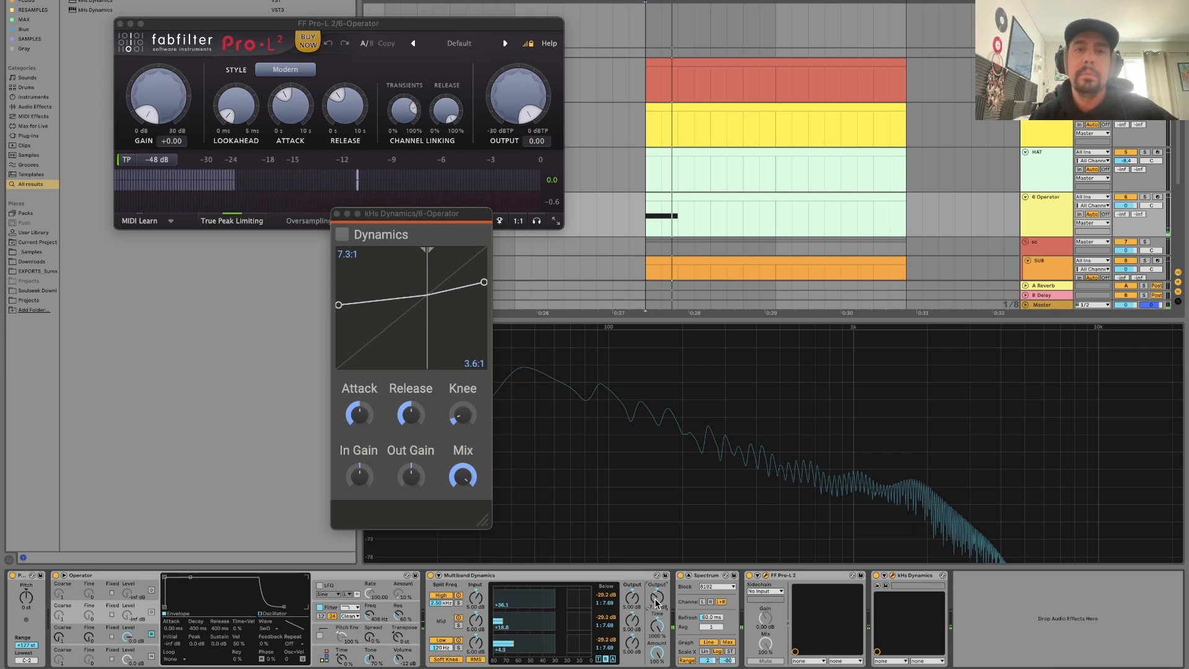
# Move the kHs Dynamics window clear of the spectrum and compare playback with Multiband Dynamics bypassed and enabled.
pyautogui.moveTo(404, 216); pyautogui.dragTo(273, 248)
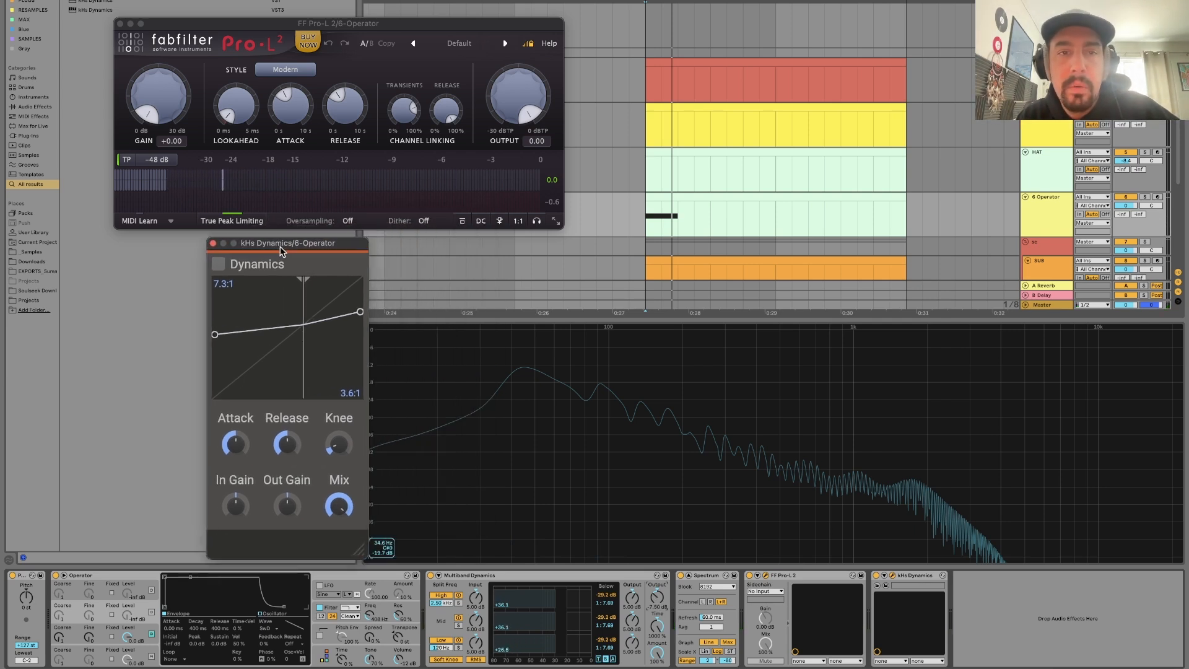
pyautogui.press('space')
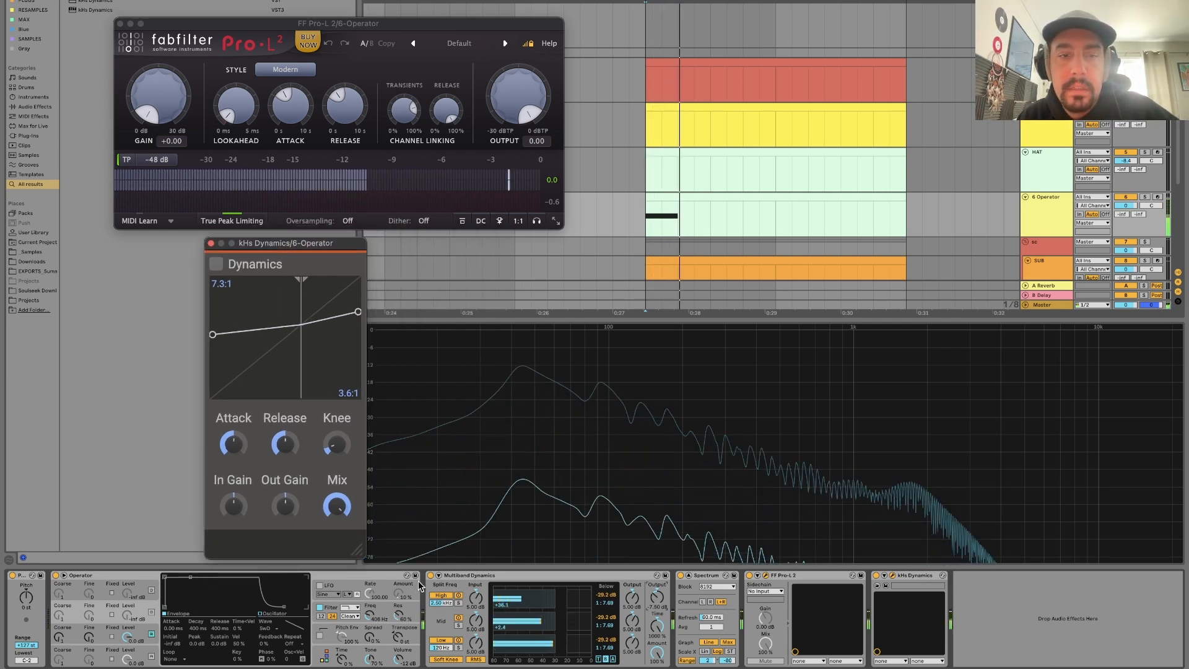
pyautogui.click(430, 575)
pyautogui.click(430, 576)
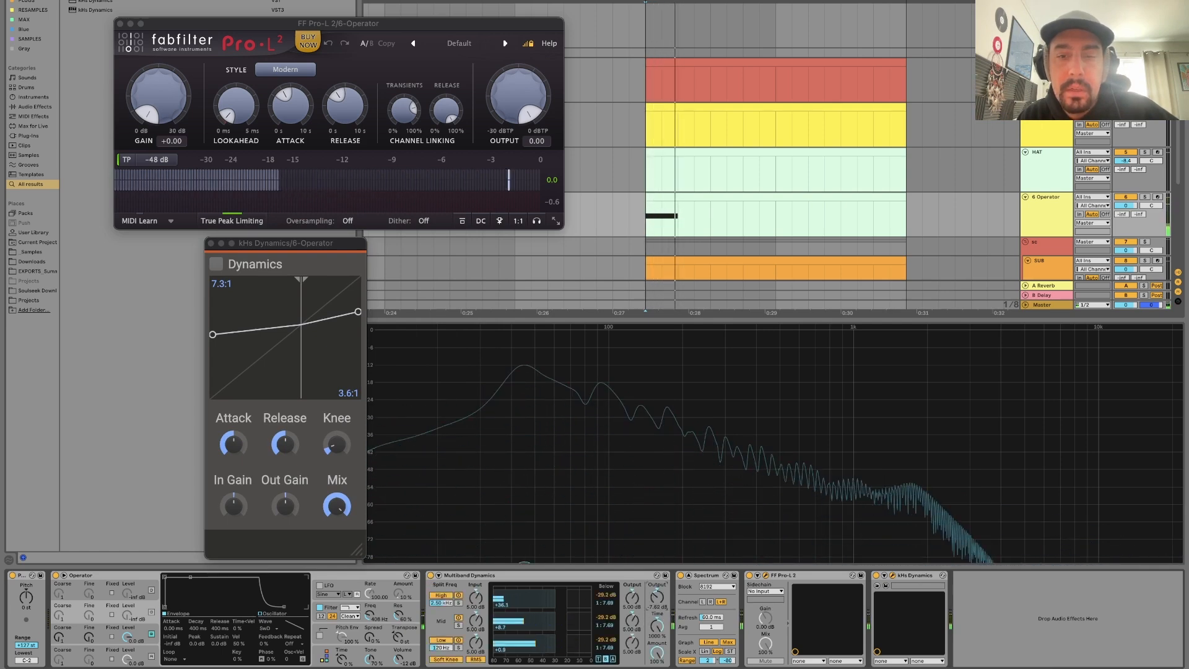
# Trim Multiband Dynamics' overall output to -11.3 dB and set the Below threshold of all three bands to -17.0 dB.
pyautogui.moveTo(656, 597); pyautogui.dragTo(657, 602)
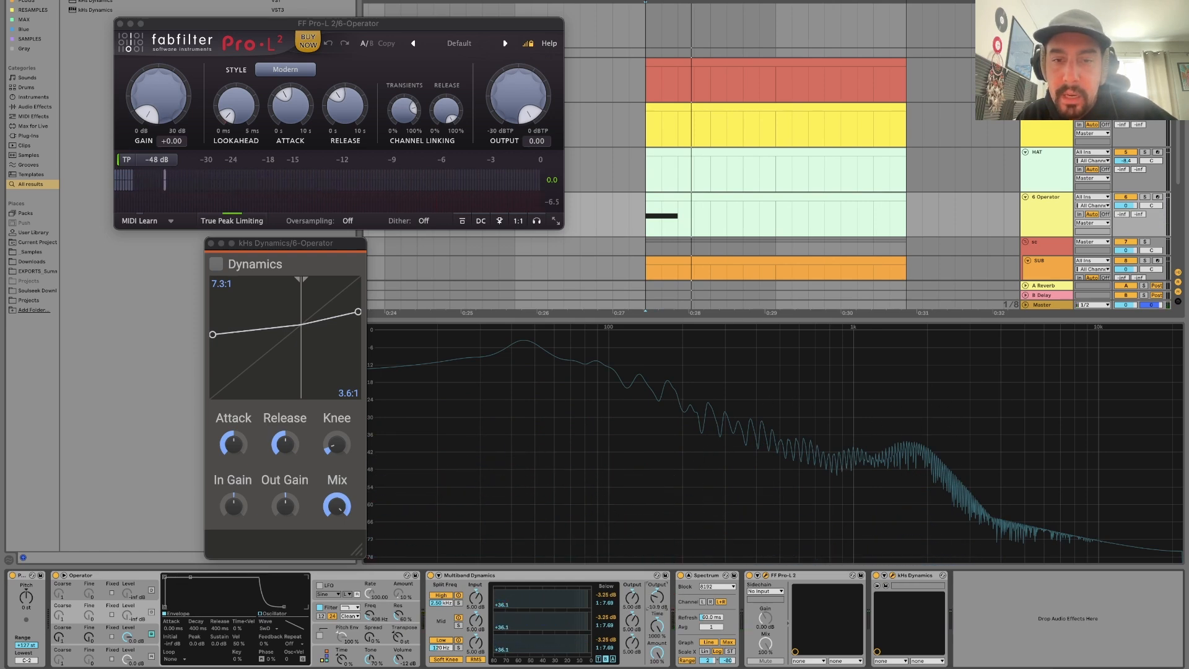
pyautogui.moveTo(586, 598); pyautogui.dragTo(570, 598)
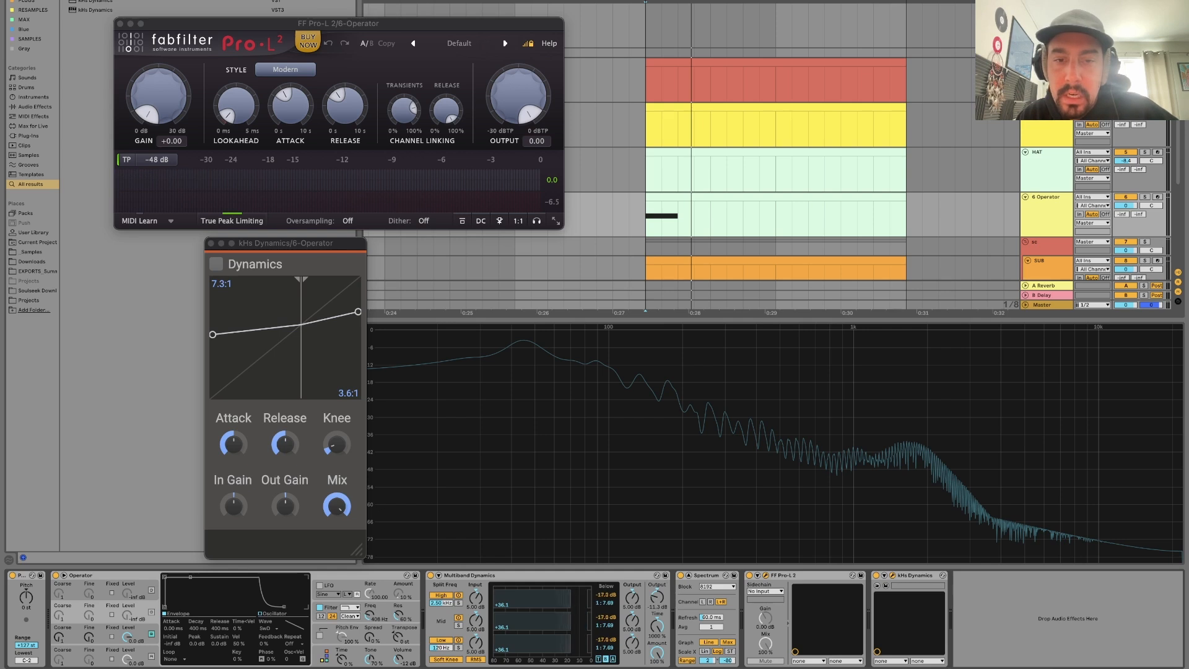
pyautogui.press('space')
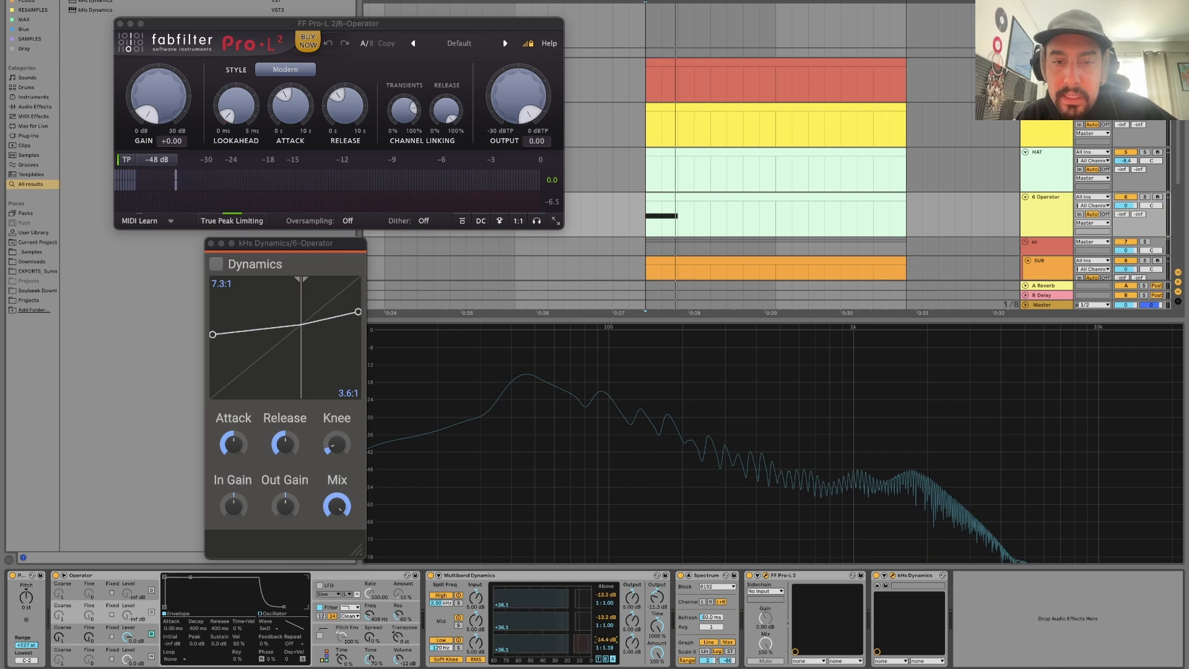
# Set the low band's Above threshold in Multiband Dynamics to about -12.5 dB while auditioning the 6-Operator clip.
pyautogui.press('space')
pyautogui.moveTo(606, 640); pyautogui.dragTo(610, 627)
pyautogui.press('space')
pyautogui.press('space')
pyautogui.press('space')
pyautogui.press('space')
pyautogui.press('space')
pyautogui.press('space')
pyautogui.press('space')
pyautogui.press('space')
pyautogui.press('space')
pyautogui.press('space')
pyautogui.press('space')
pyautogui.press('space')
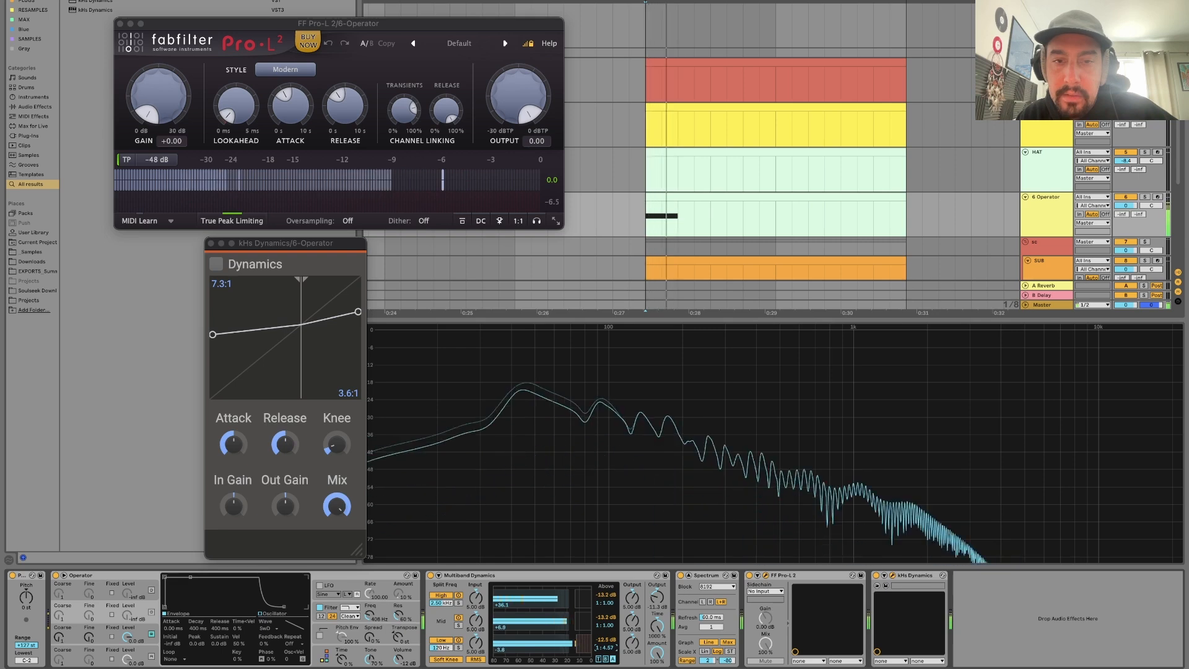
pyautogui.press('space')
pyautogui.press('space')
pyautogui.press('space')
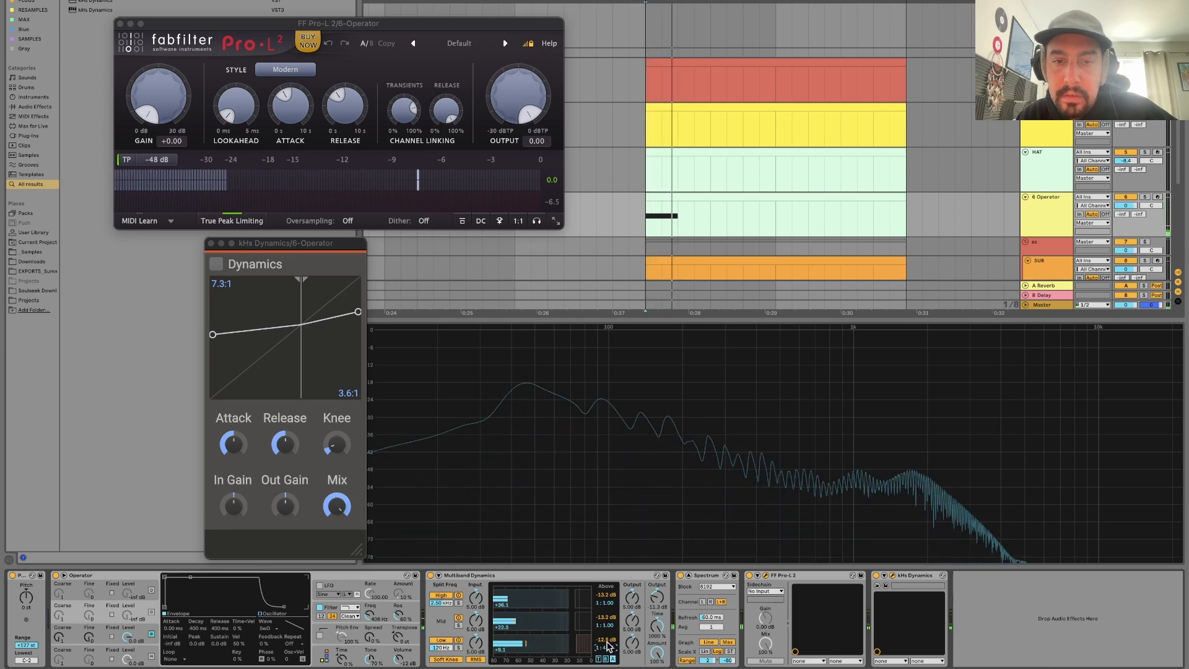
pyautogui.press('space')
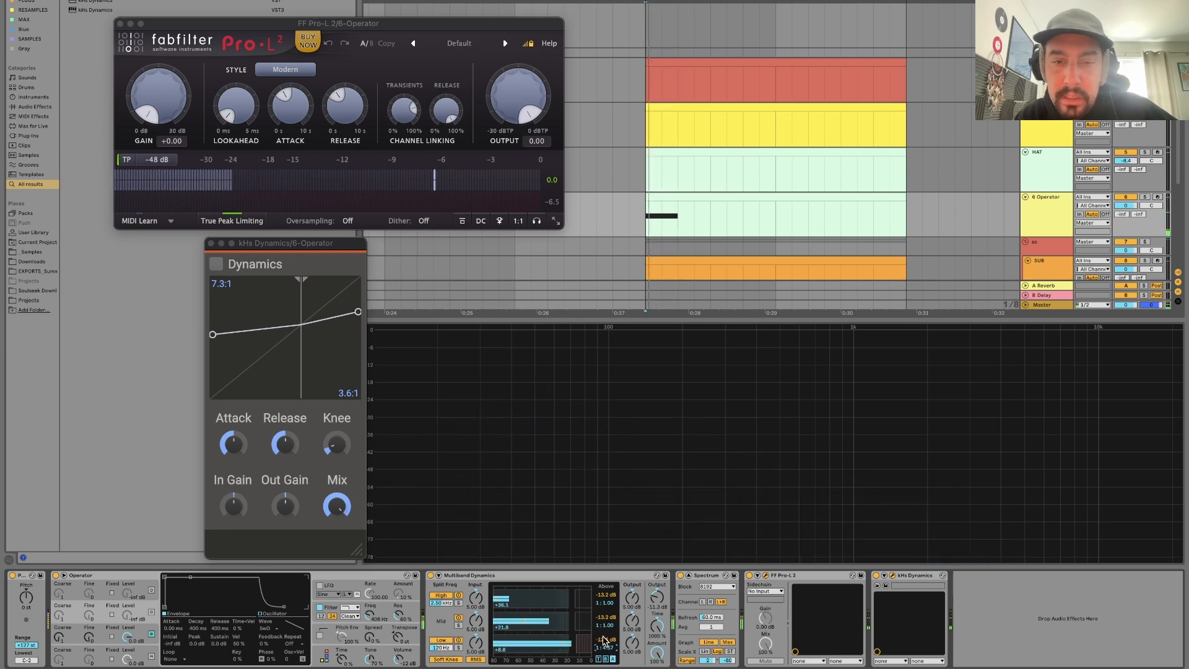
# Set the low band's Above ratio in Multiband Dynamics to 1:4.57 while auditioning the 6-Operator clip.
pyautogui.press('space')
pyautogui.press('space')
pyautogui.click(605, 640)
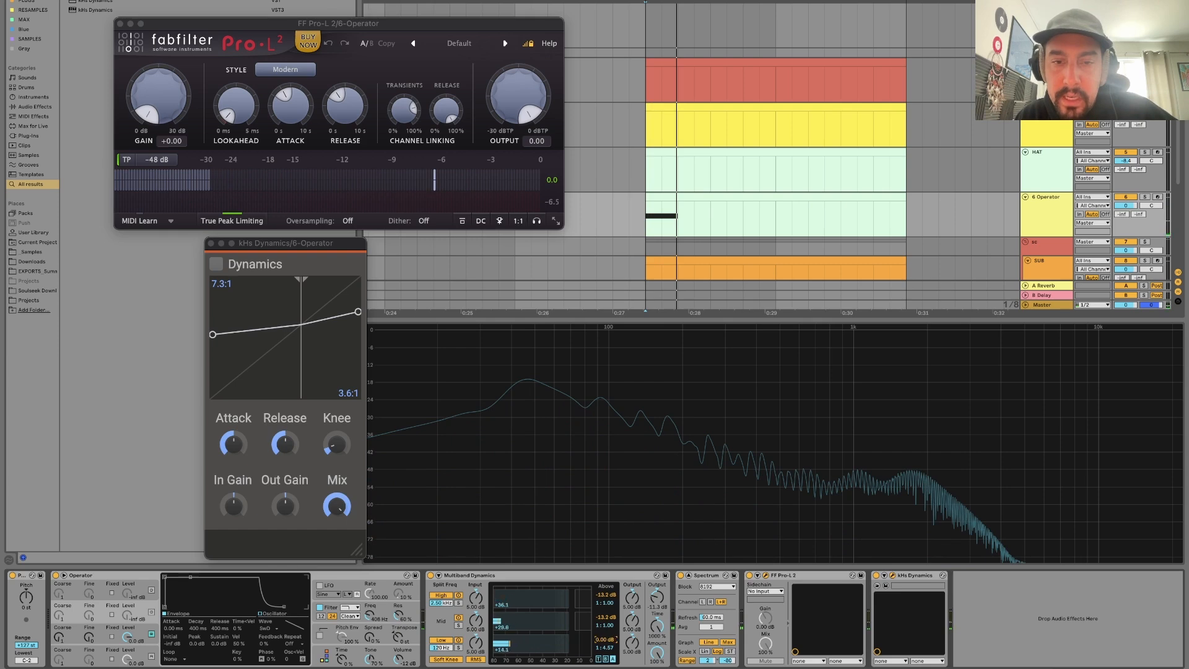
pyautogui.press('space')
pyautogui.press('space')
pyautogui.press('space')
pyautogui.press('space')
pyautogui.press('space')
pyautogui.moveTo(606, 639); pyautogui.dragTo(606, 668)
pyautogui.press('space')
pyautogui.press('space')
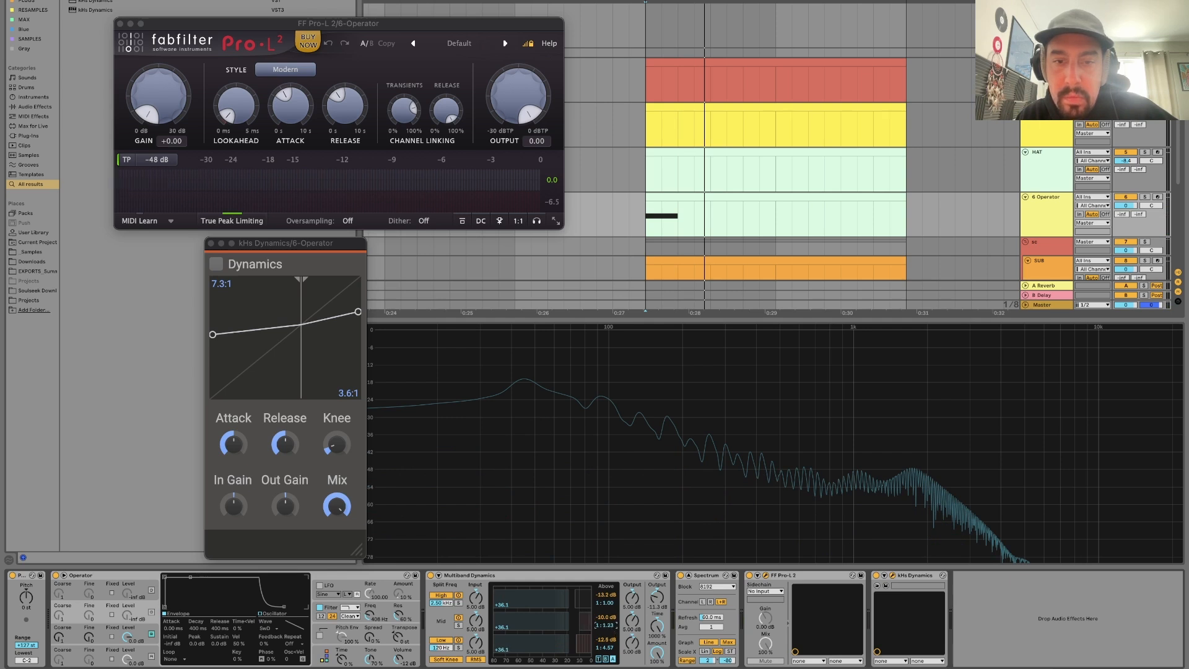
# Lower the mid and high bands' Above thresholds and set the mid band's Above ratio to 1:8.00 while auditioning.
pyautogui.moveTo(611, 628); pyautogui.dragTo(577, 620)
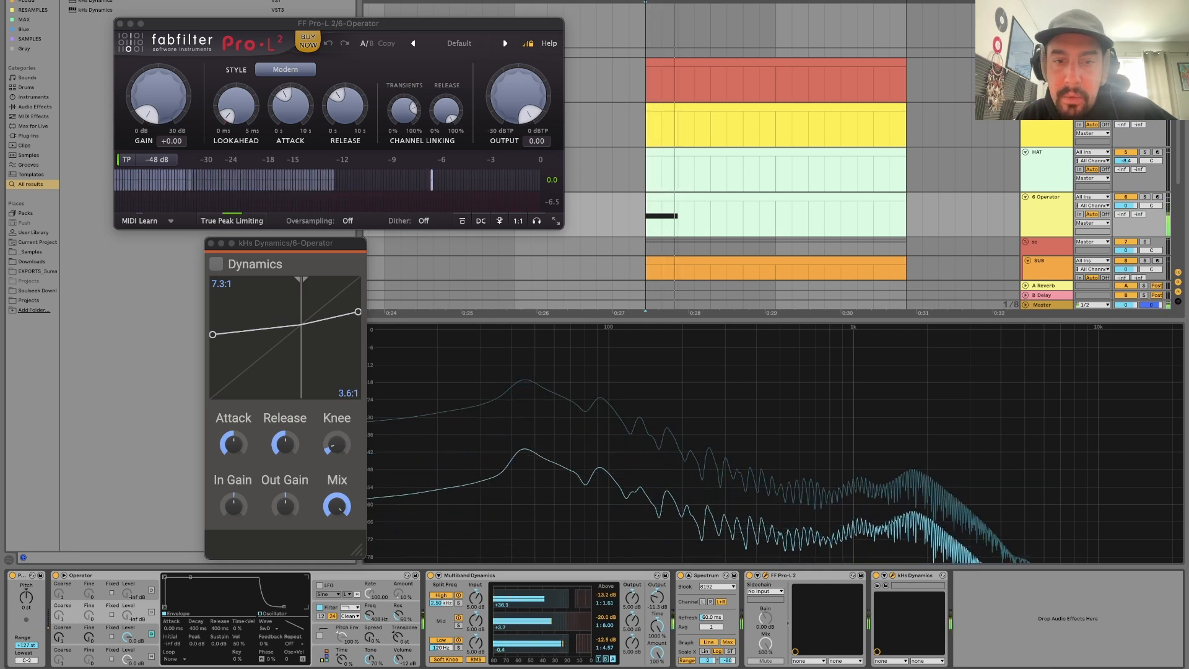
pyautogui.moveTo(559, 598); pyautogui.dragTo(545, 598)
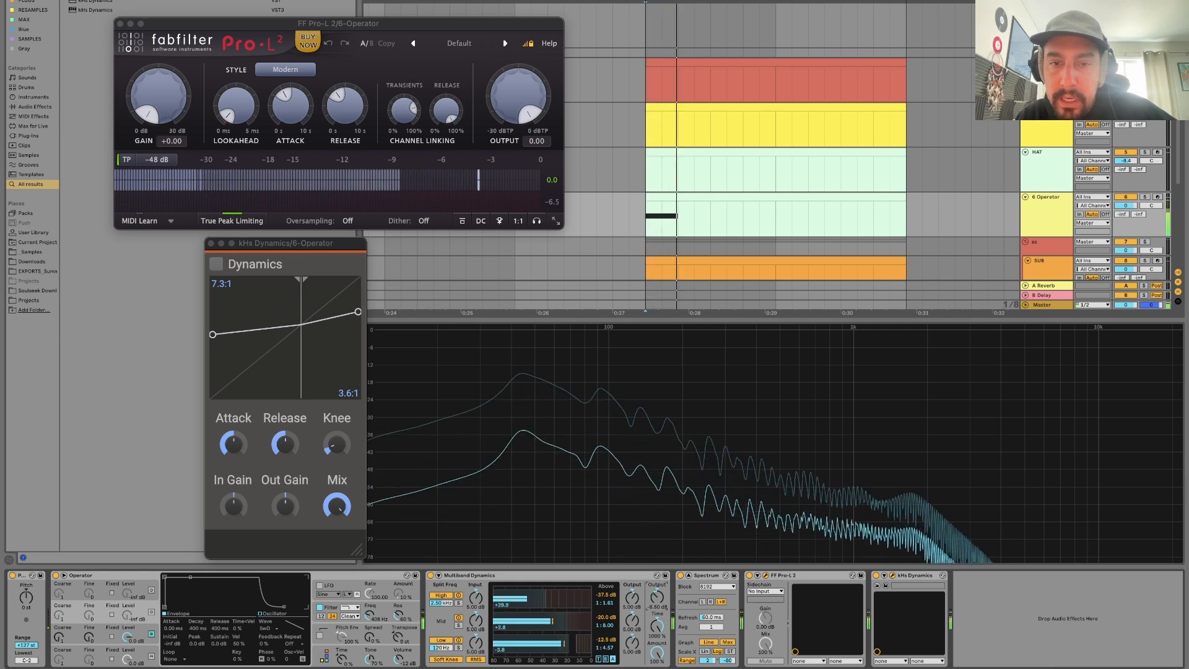
pyautogui.press('space')
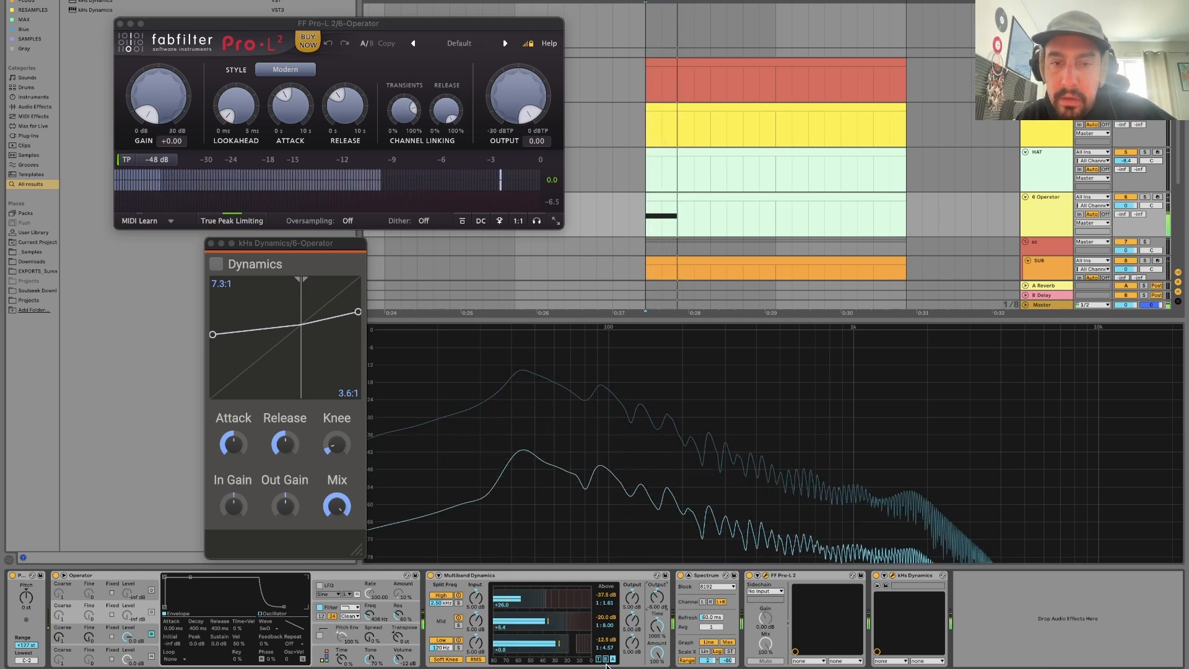
# Set Multiband Dynamics' attack times to 10.0 ms high, 22.9 ms mid and 55.2 ms low, and adjust the three release times.
pyautogui.click(599, 658)
pyautogui.click(610, 594)
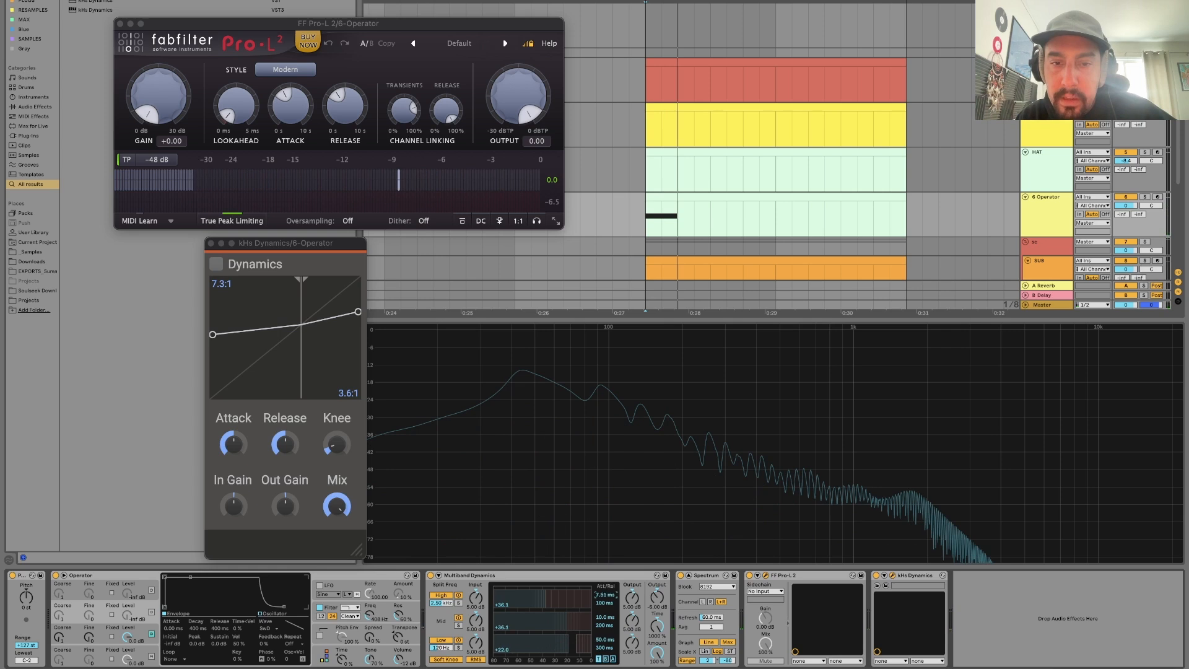
pyautogui.write('164')
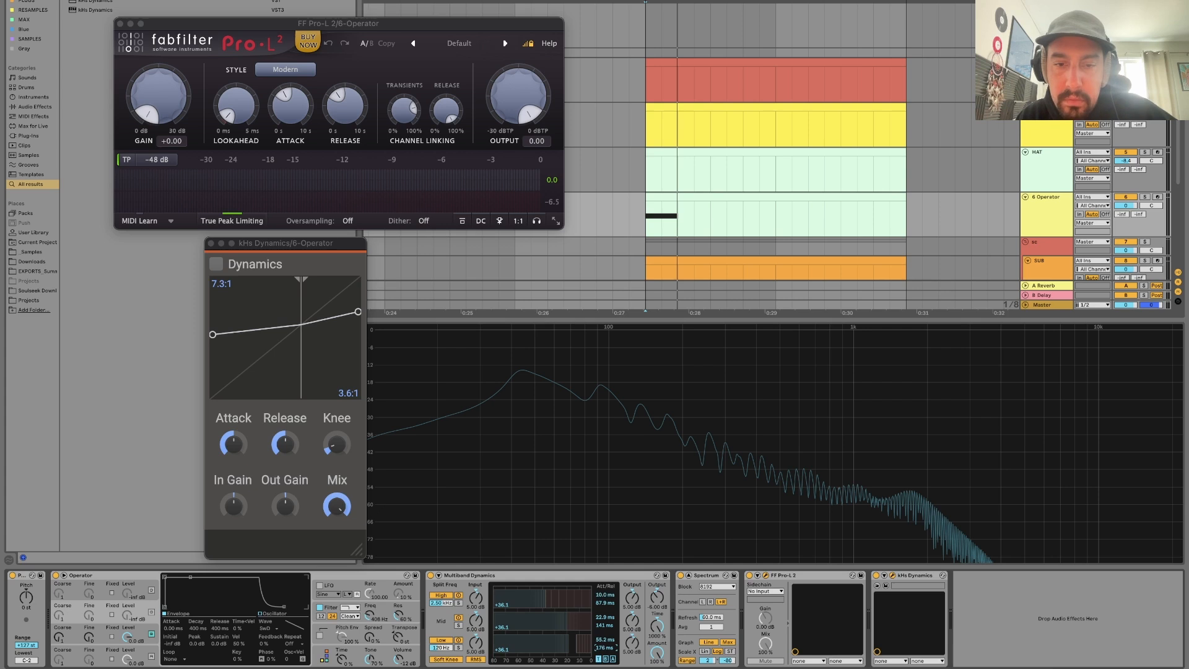
# Play the 6-Operator clip and compare it with Multiband Dynamics bypassed and enabled, ending with it bypassed.
pyautogui.press('space')
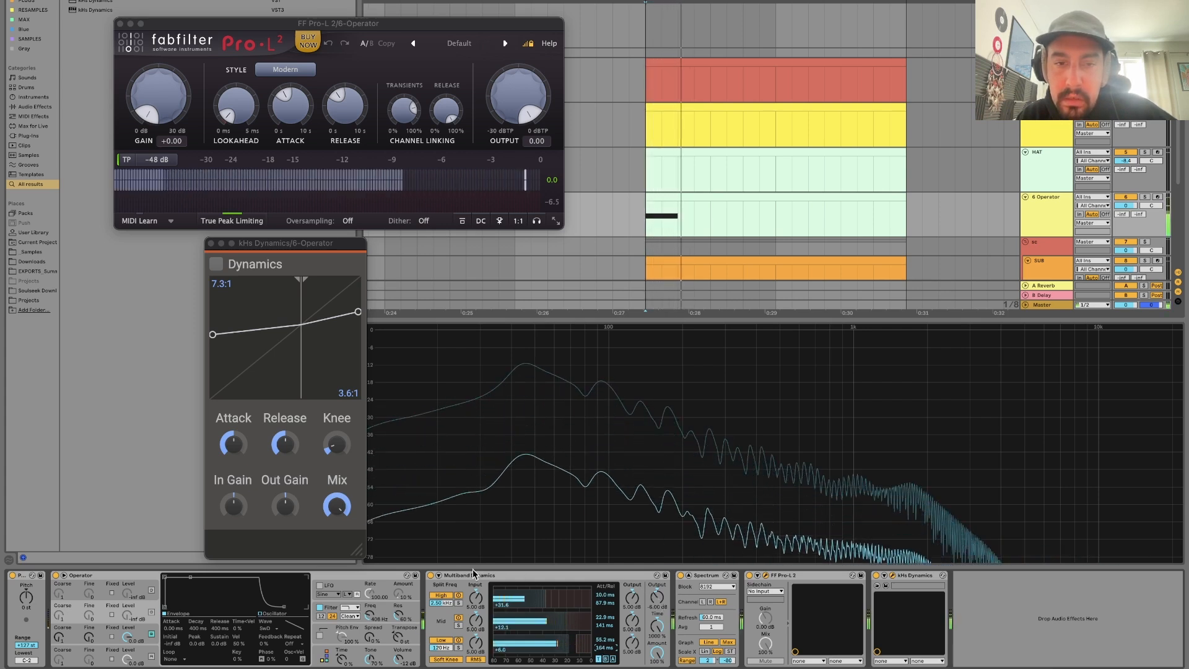
pyautogui.click(431, 576)
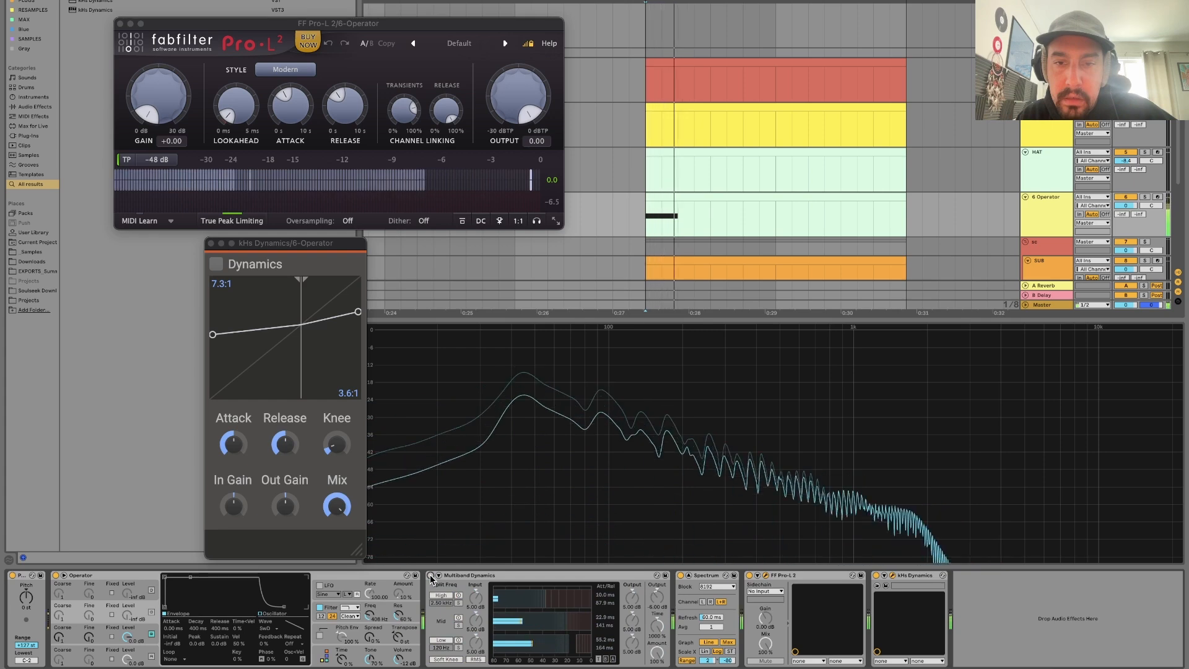
pyautogui.click(431, 575)
pyautogui.click(431, 576)
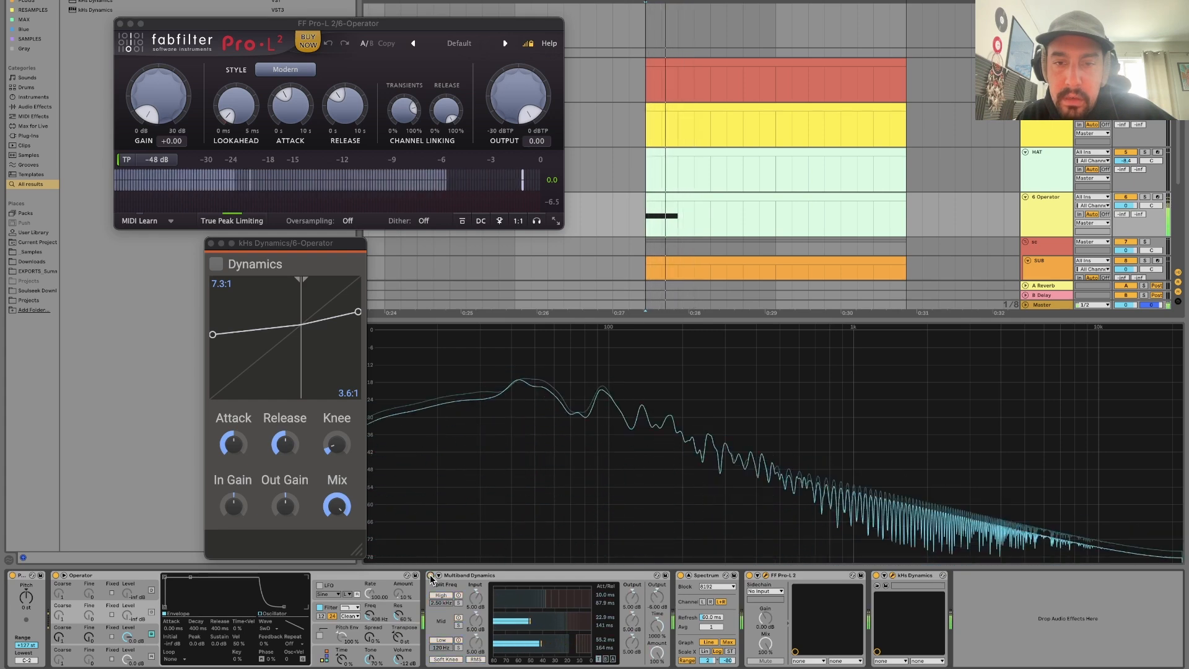
# Search the browser for "ott" and load the OTT.adv preset onto the 6-Operator track.
pyautogui.press('super+f')
pyautogui.write('ott')
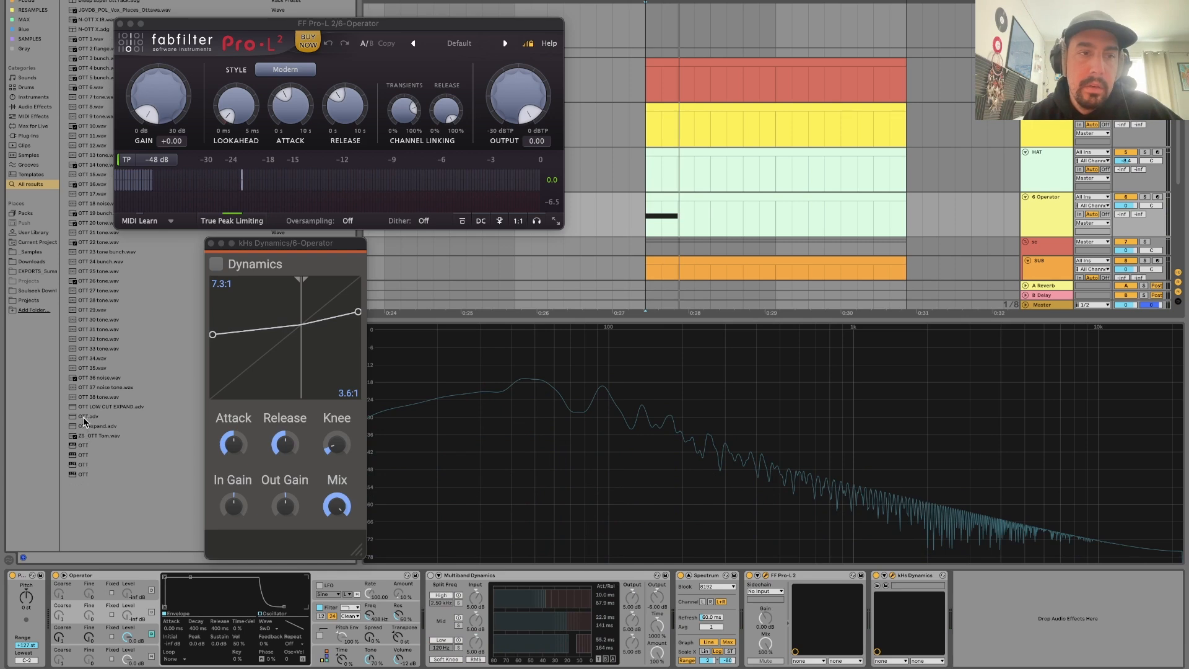
pyautogui.doubleClick(86, 416)
# Collapse the FF Pro-L 2, kHs Dynamics and Spectrum devices in the 6-Operator device chain.
pyautogui.doubleClick(789, 579)
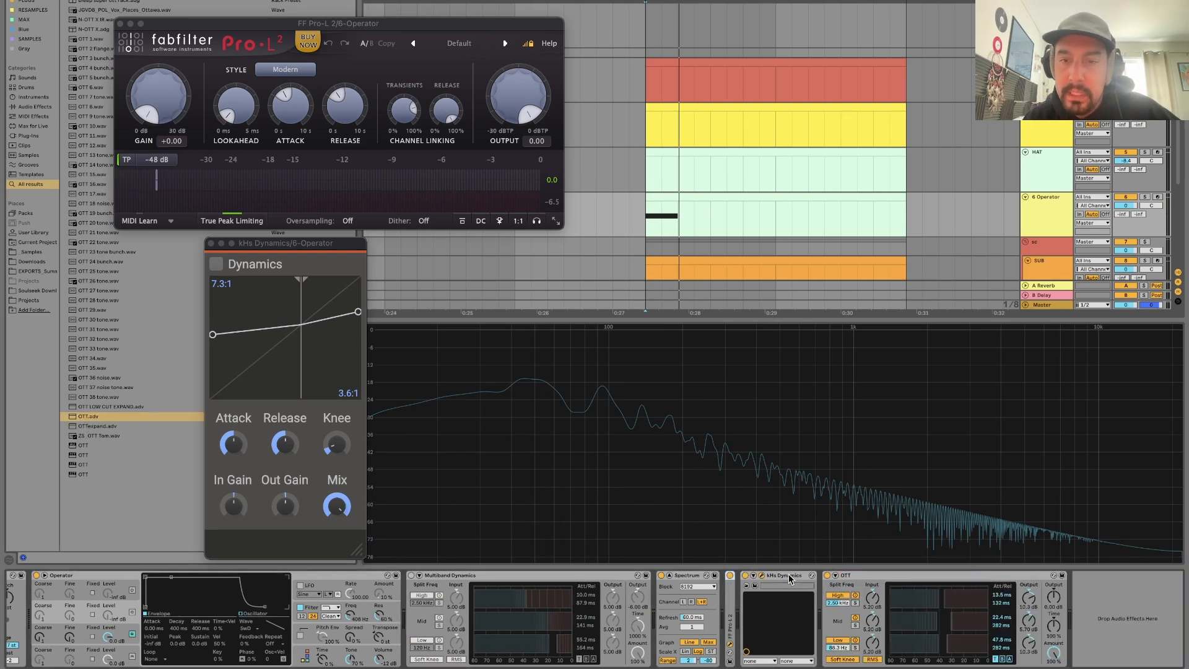
pyautogui.doubleClick(781, 577)
pyautogui.doubleClick(690, 578)
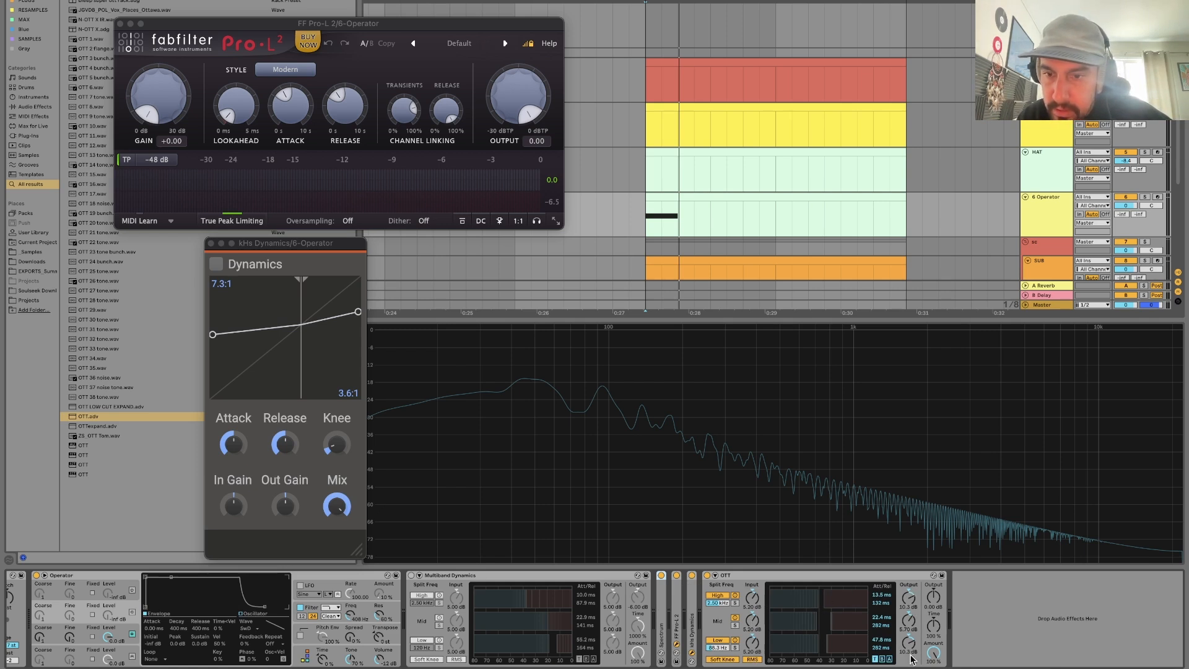
# Examine the OTT preset's Below and Above thresholds and ratios while playing the clip.
pyautogui.click(882, 660)
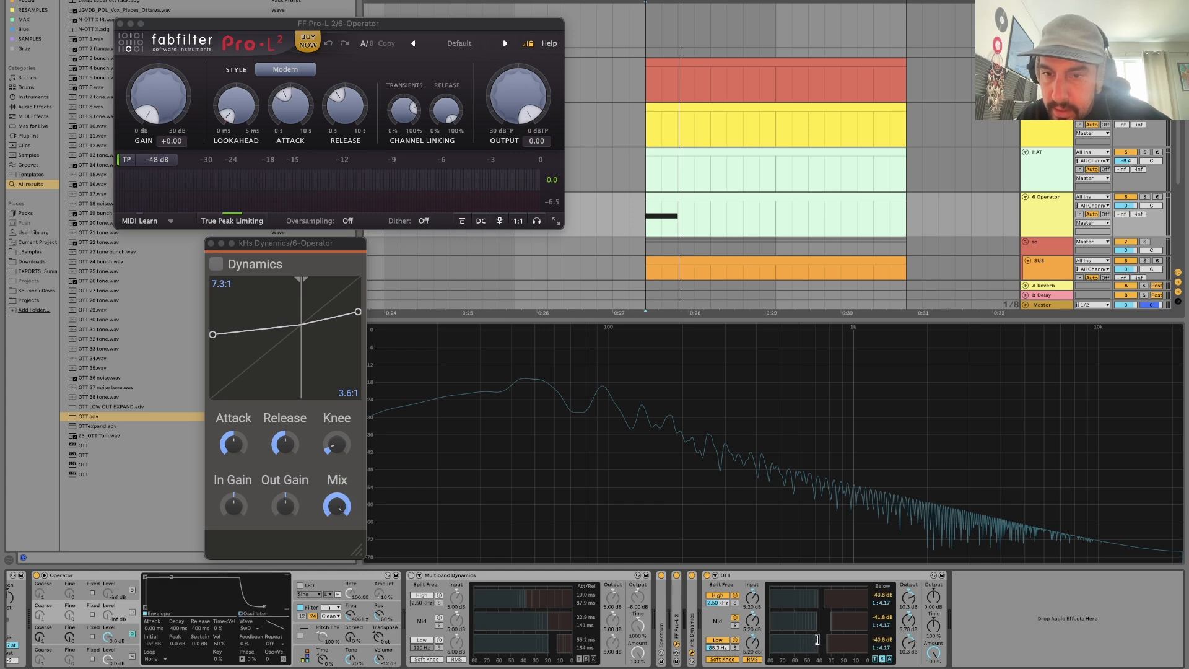
pyautogui.press('space')
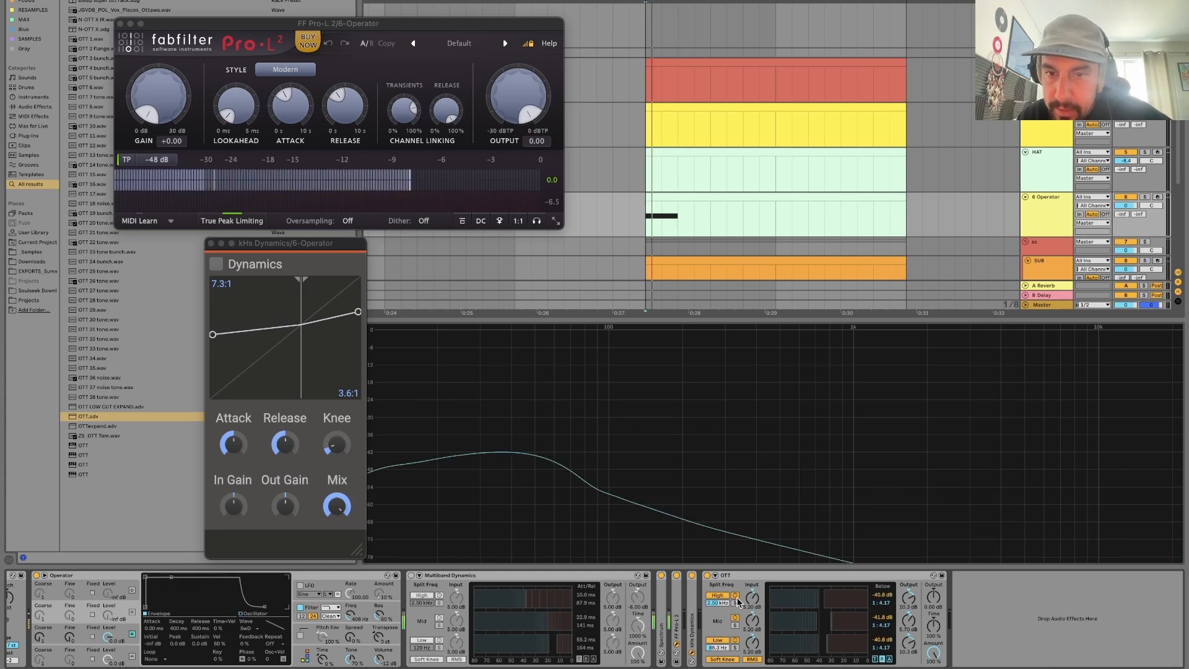
pyautogui.click(889, 660)
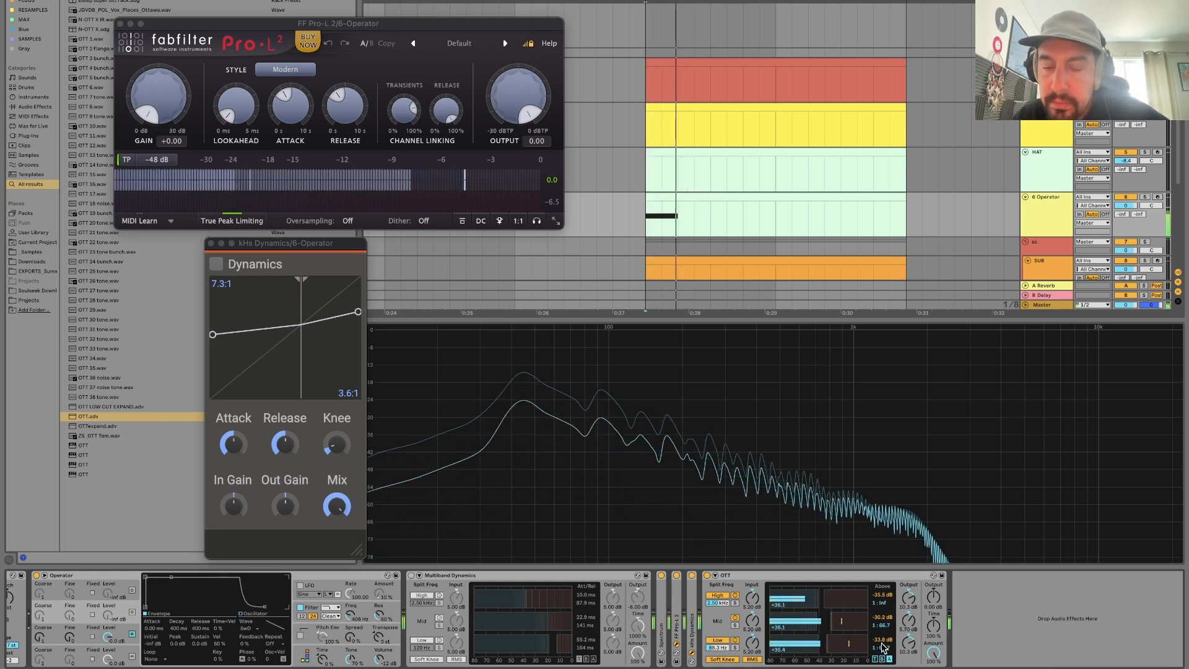
# Re-enable Multiband Dynamics, raise its high band's Above threshold to about -23.8 dB while auditioning, and display its Above settings.
pyautogui.click(411, 575)
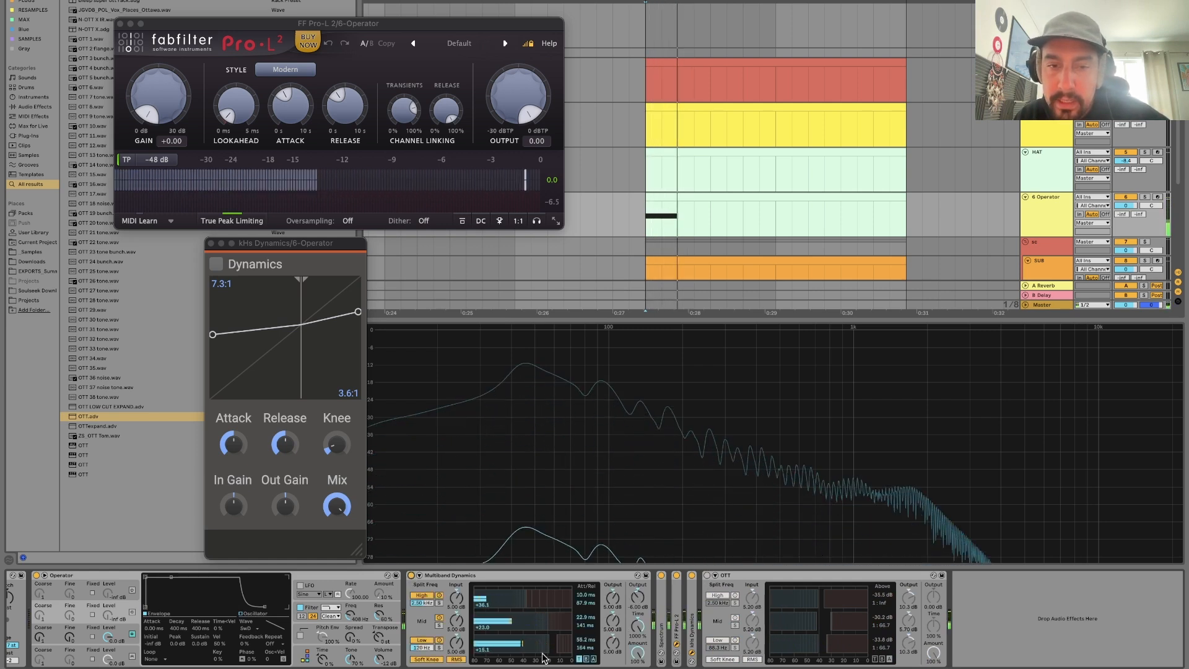
pyautogui.moveTo(523, 599); pyautogui.dragTo(539, 599)
pyautogui.press('space')
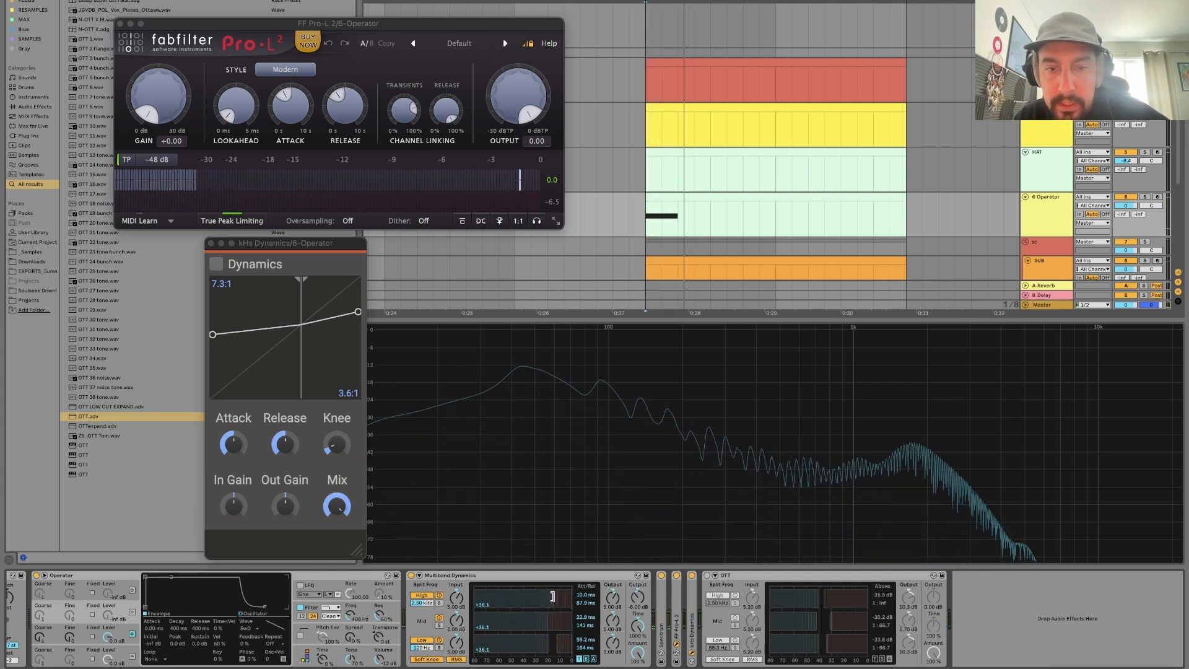
pyautogui.click(593, 659)
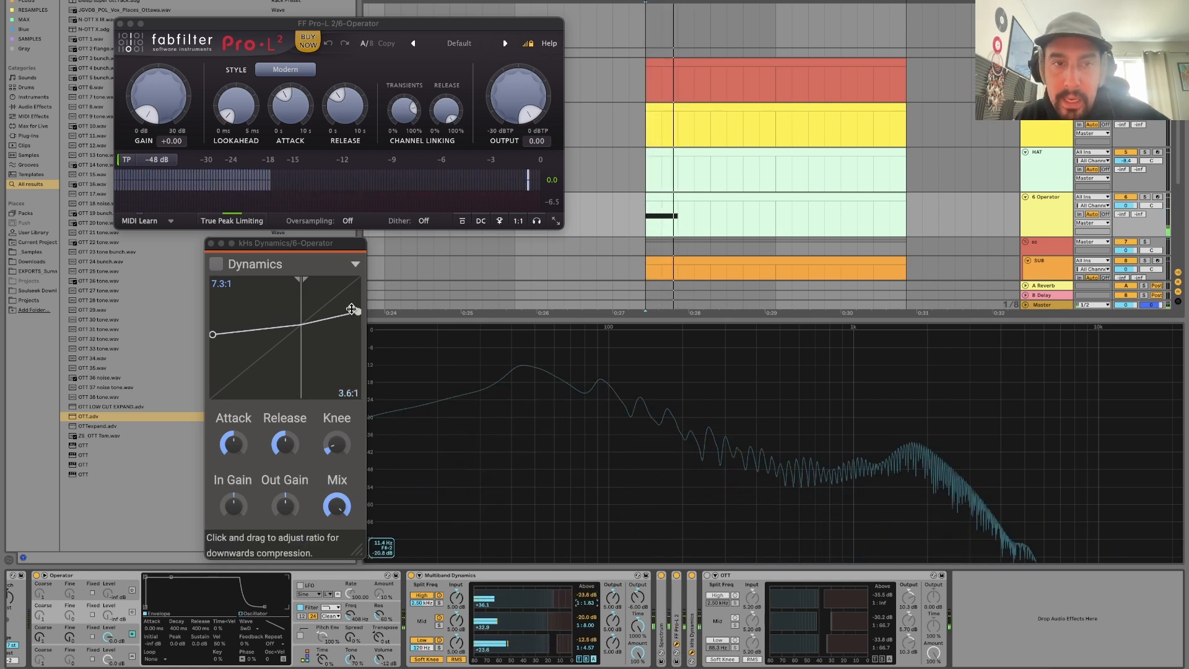
# Reset both kHs Dynamics ratios to default and set the downward compression ratio to 4.5:1.
pyautogui.doubleClick(212, 335)
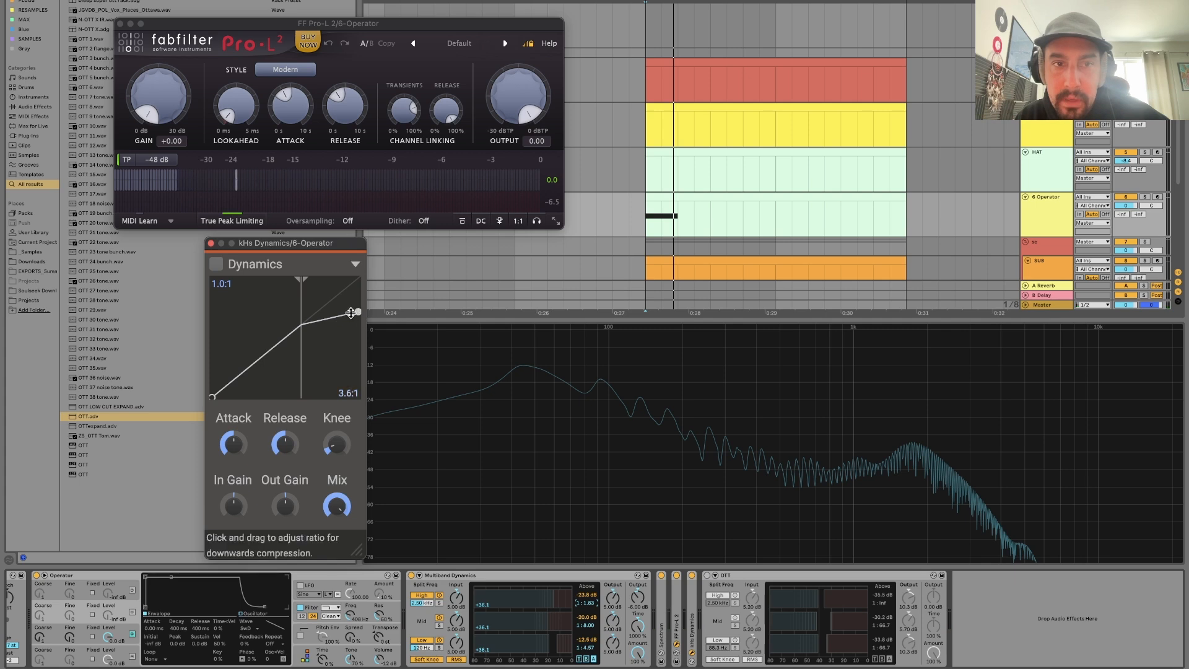
pyautogui.doubleClick(357, 311)
pyautogui.moveTo(358, 280)
pyautogui.mouseDown()
pyautogui.moveTo(358, 335)
pyautogui.moveTo(358, 295)
pyautogui.mouseUp()
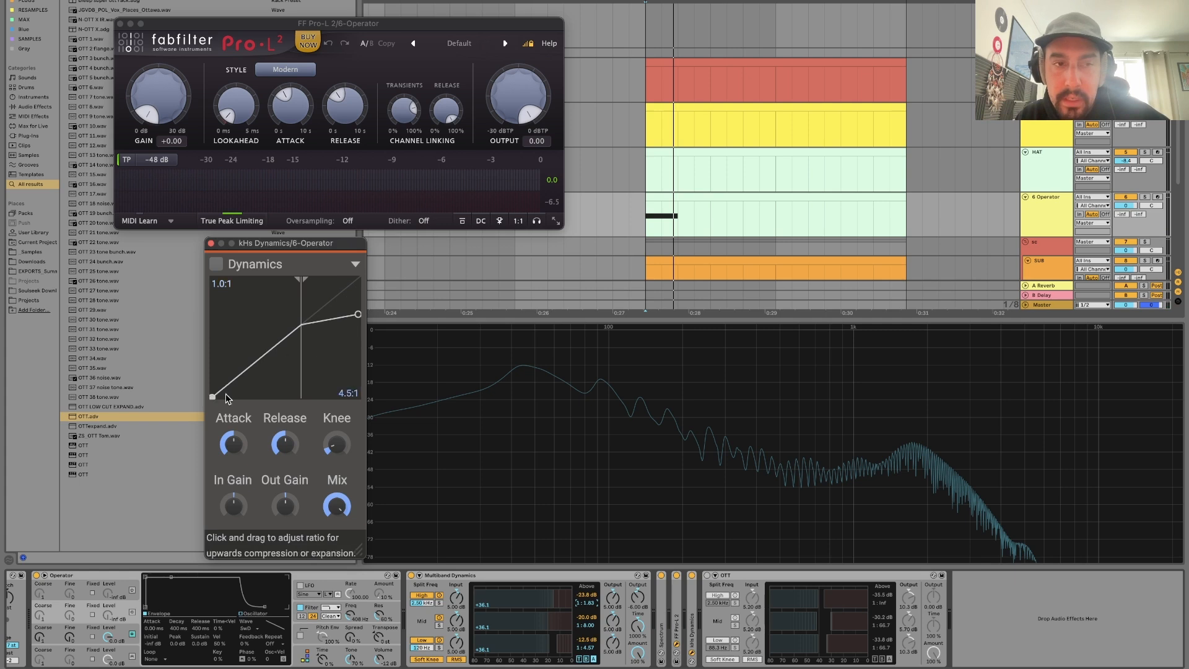
# Sweep the kHs Dynamics upward ratio to 5.5:1 and back to 1.0:1, set the downward ratio to 4.9:1, and close its window.
pyautogui.moveTo(211, 396); pyautogui.dragTo(150, 422)
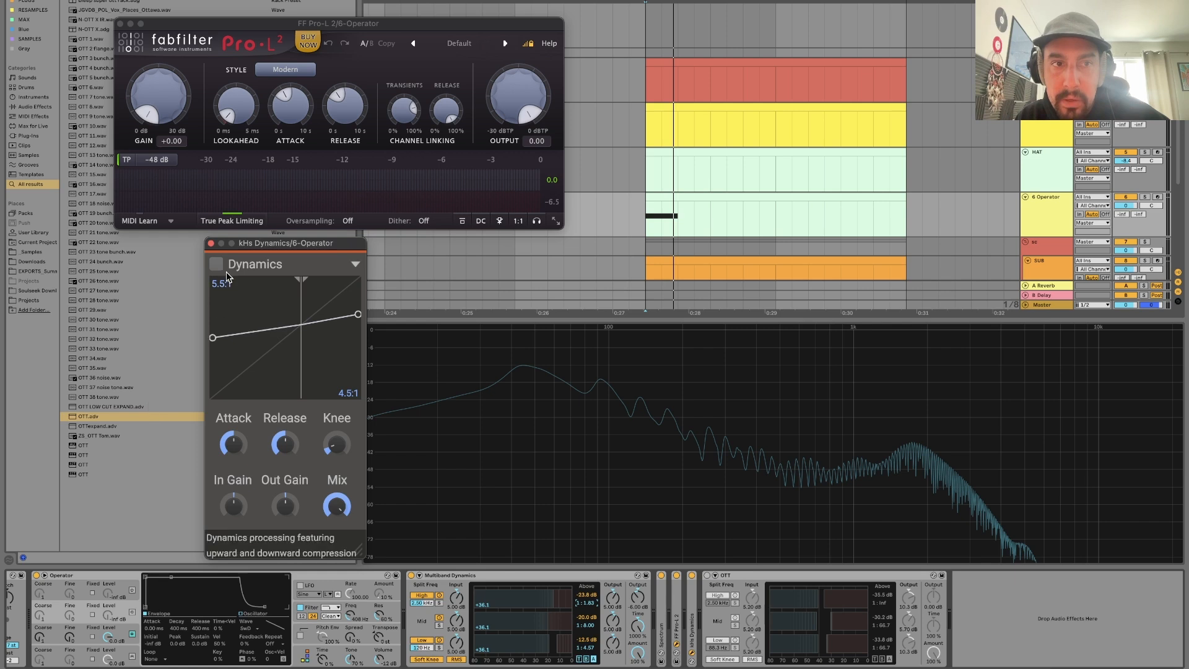
pyautogui.moveTo(223, 294); pyautogui.dragTo(201, 350)
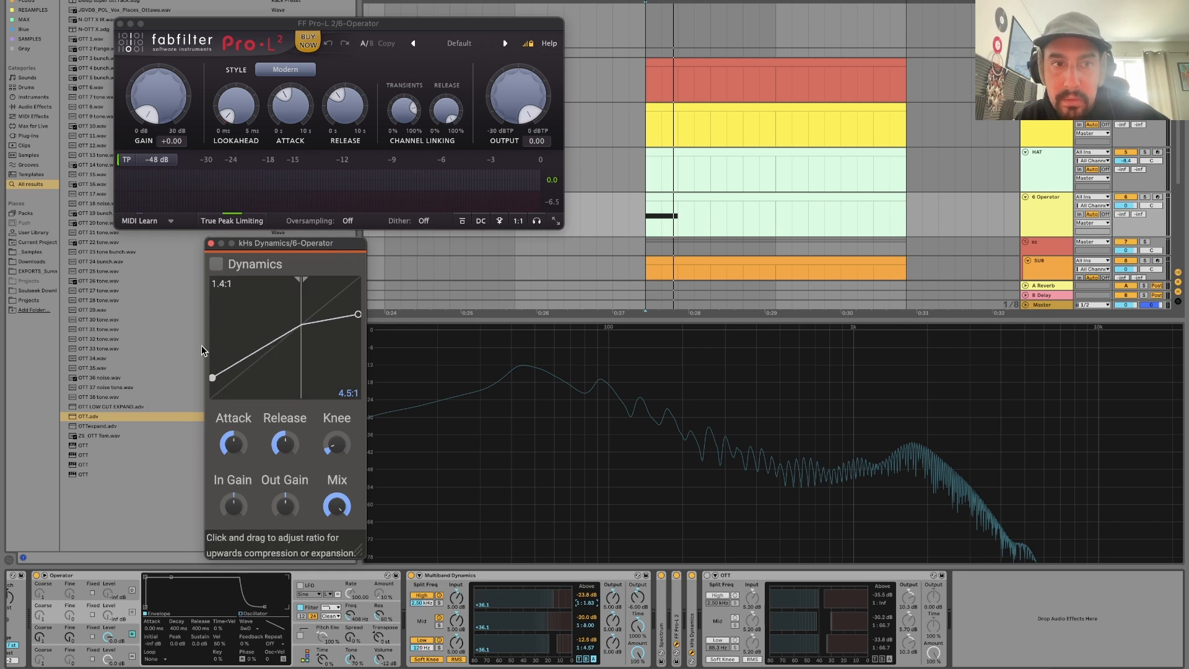
pyautogui.moveTo(347, 385)
pyautogui.mouseDown()
pyautogui.moveTo(345, 368)
pyautogui.moveTo(344, 388)
pyautogui.mouseUp()
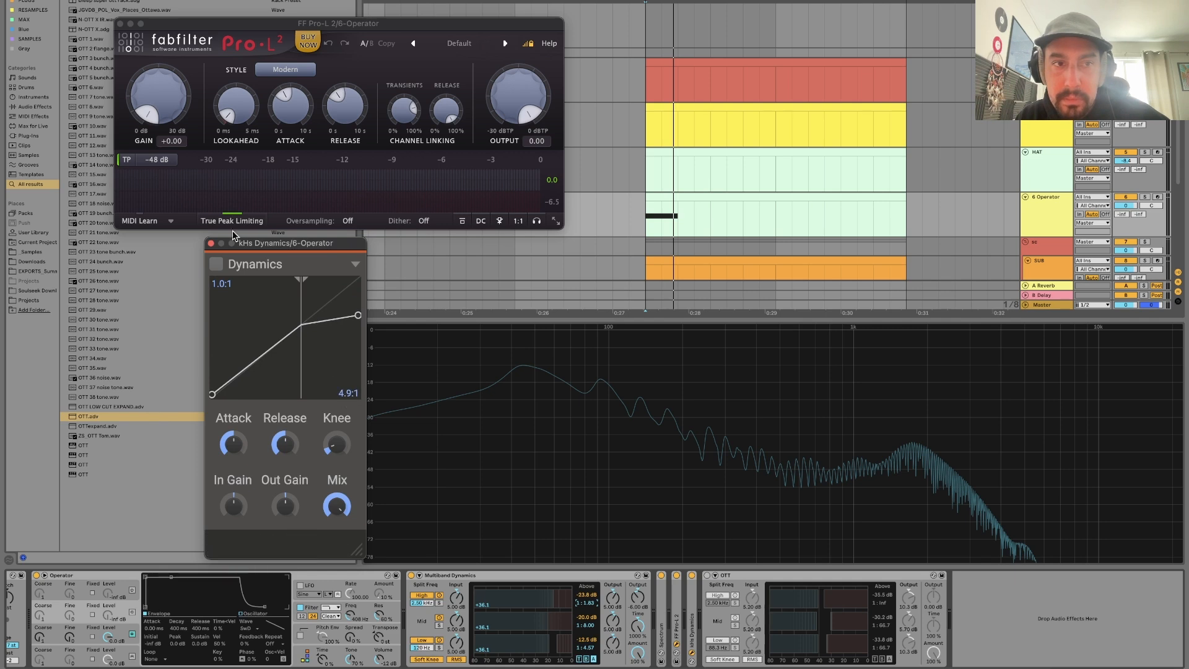
pyautogui.click(210, 245)
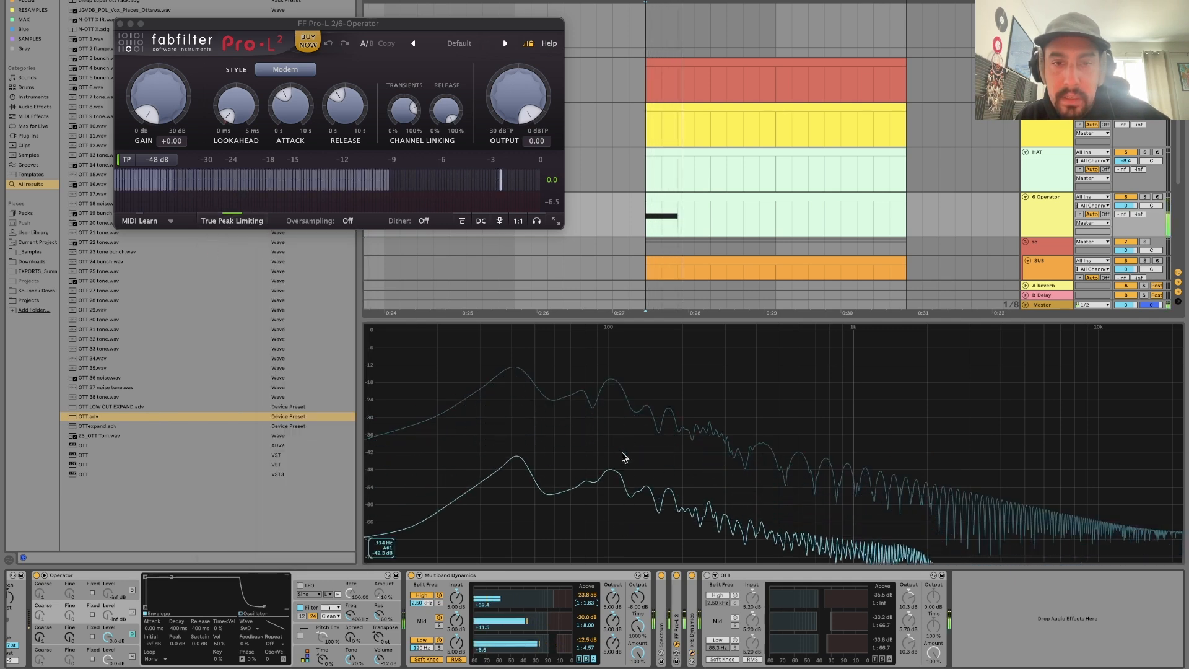
# Turn on oscillators A and C in Operator to enrich the bass sound.
pyautogui.click(353, 576)
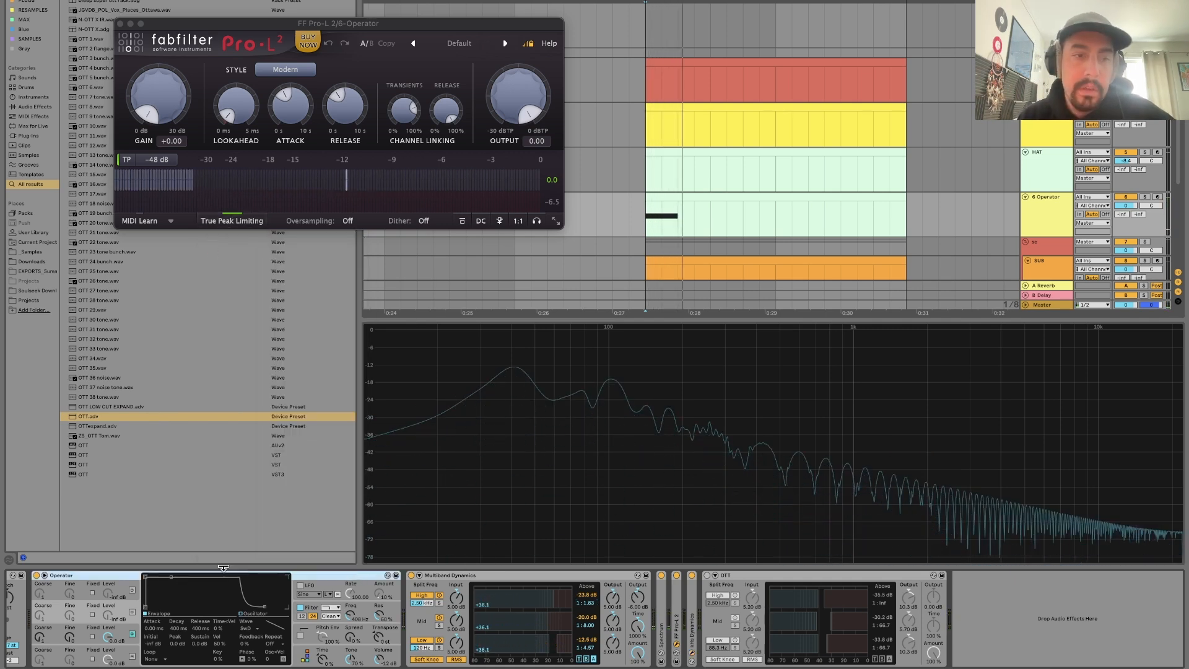
pyautogui.click(132, 657)
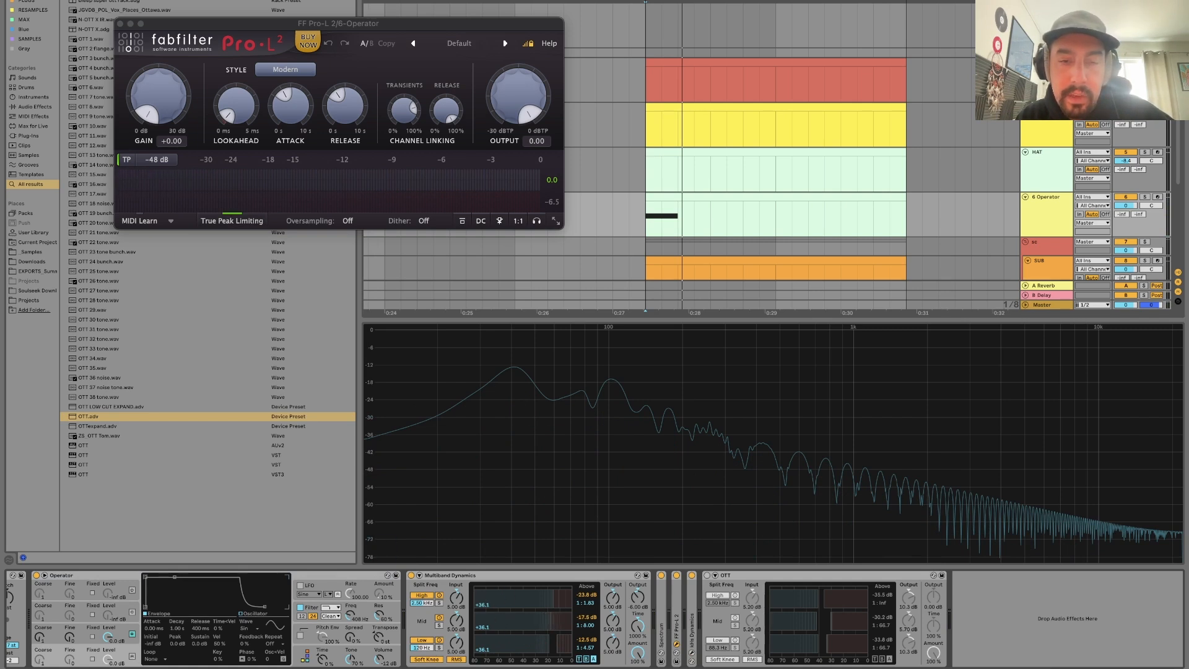
pyautogui.click(369, 577)
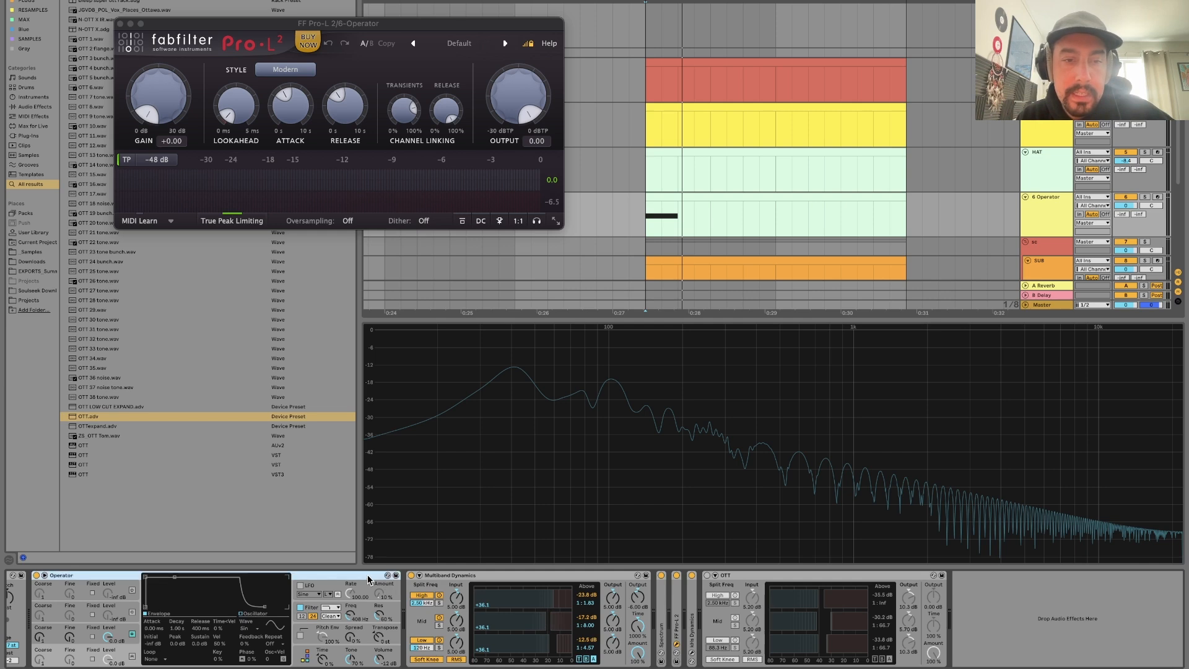
pyautogui.click(133, 656)
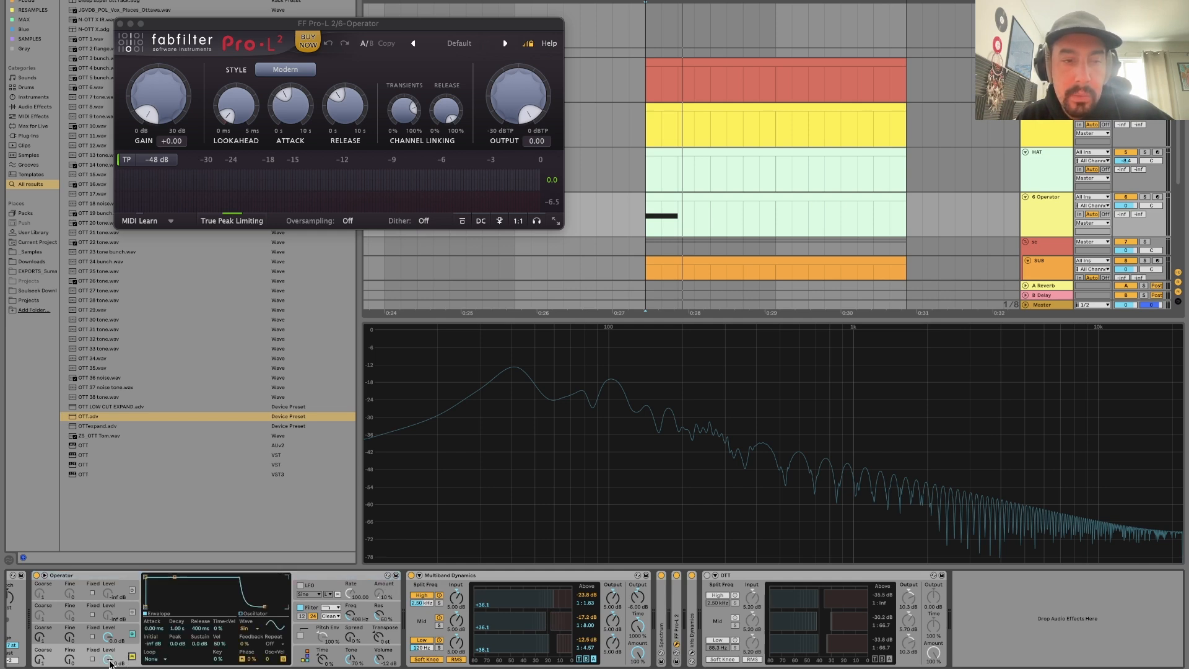
pyautogui.click(131, 614)
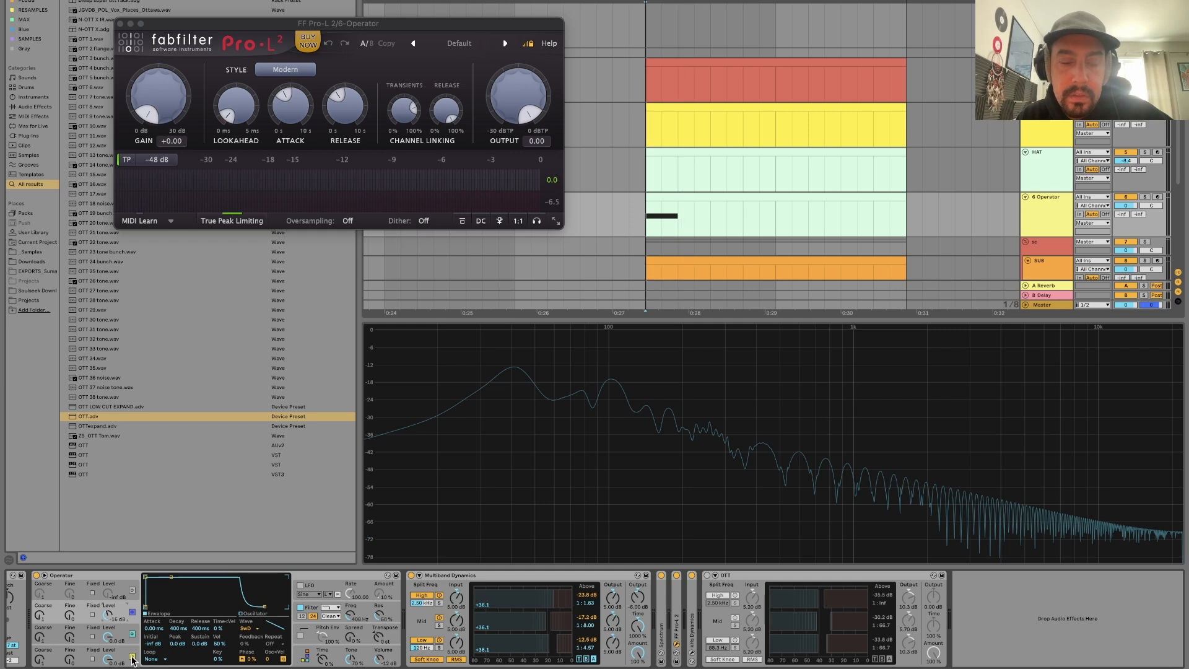
# Audition the new Operator sound while repeatedly bypassing and enabling Multiband Dynamics to compare its level and spectrum.
pyautogui.press('space')
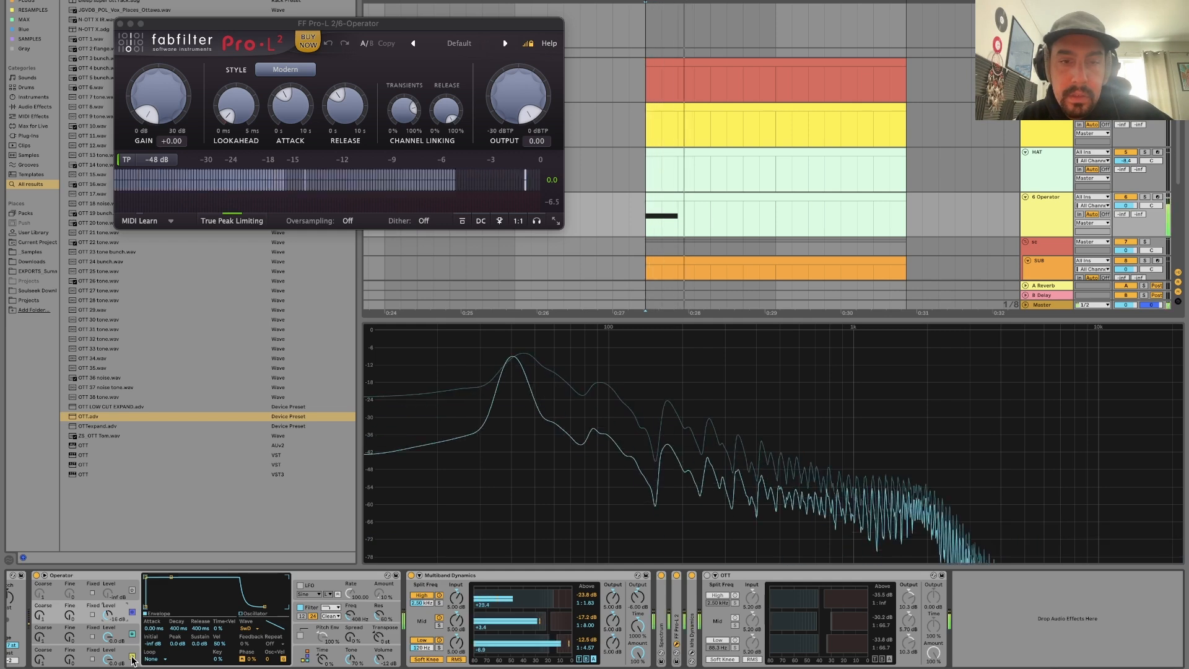
pyautogui.click(412, 575)
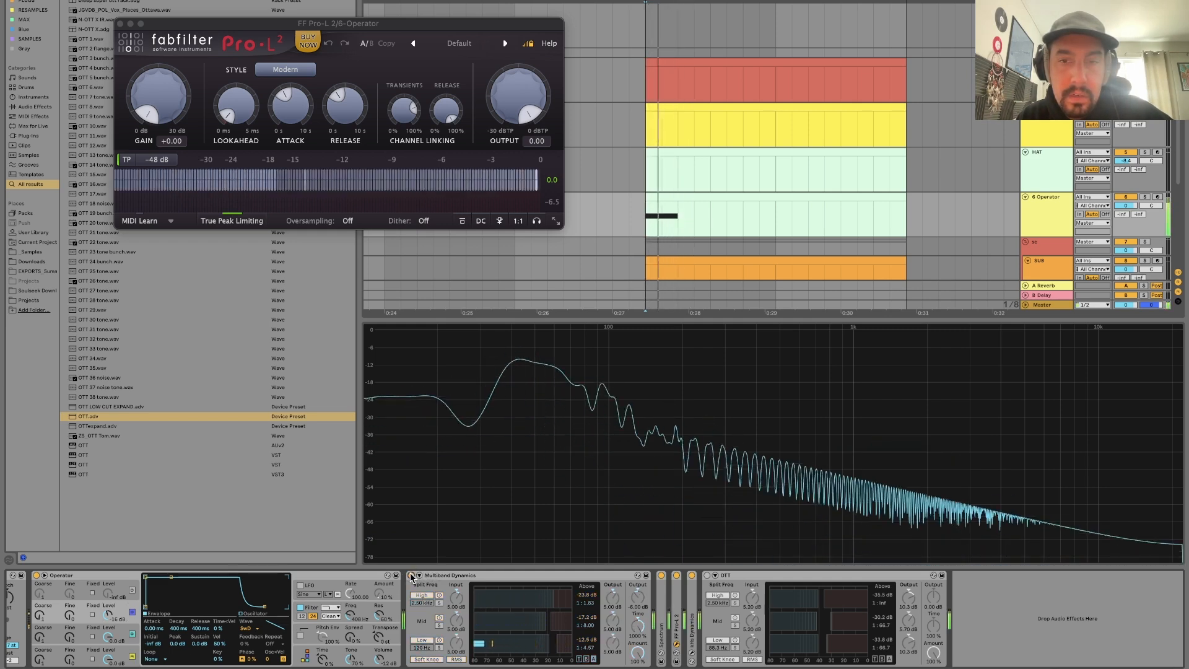
pyautogui.click(411, 575)
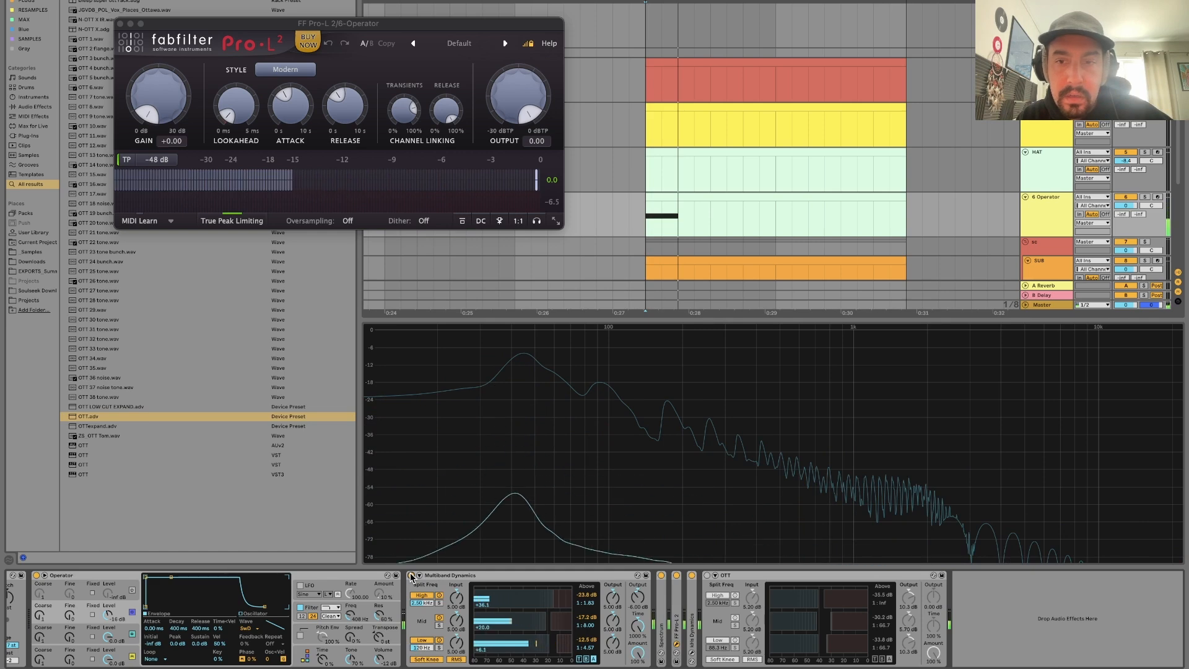
pyautogui.click(411, 575)
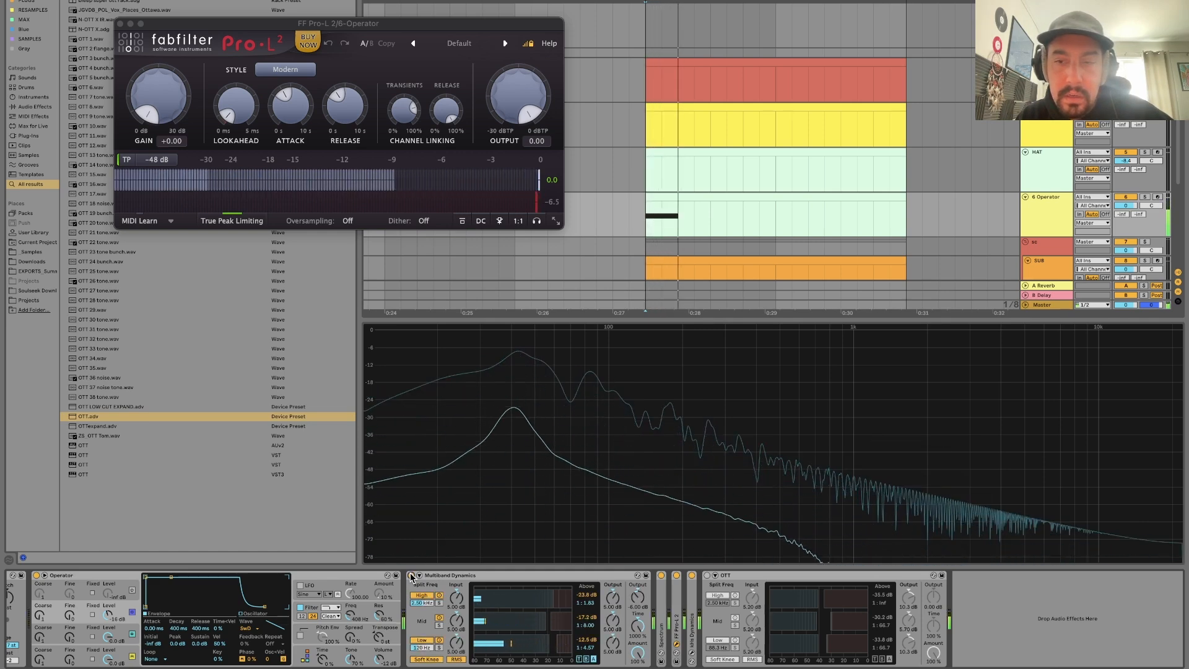
pyautogui.click(411, 575)
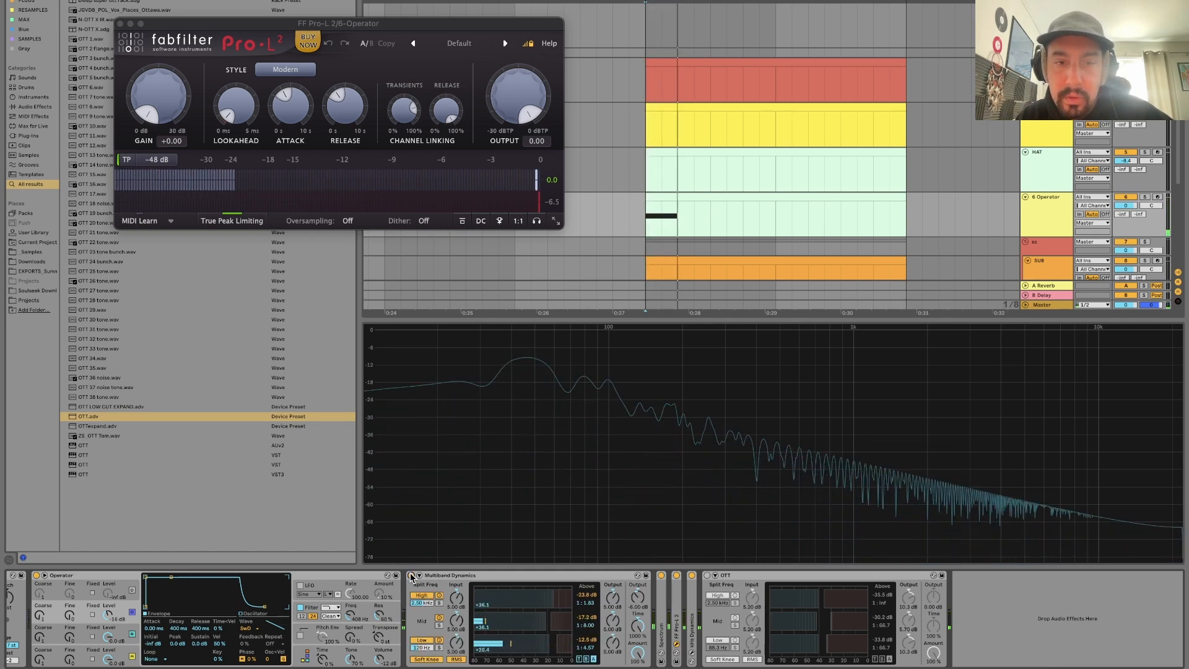
# Bypass and re-enable Multiband Dynamics twice during playback, comparing the bass on the limiter meter and spectrum.
pyautogui.click(412, 575)
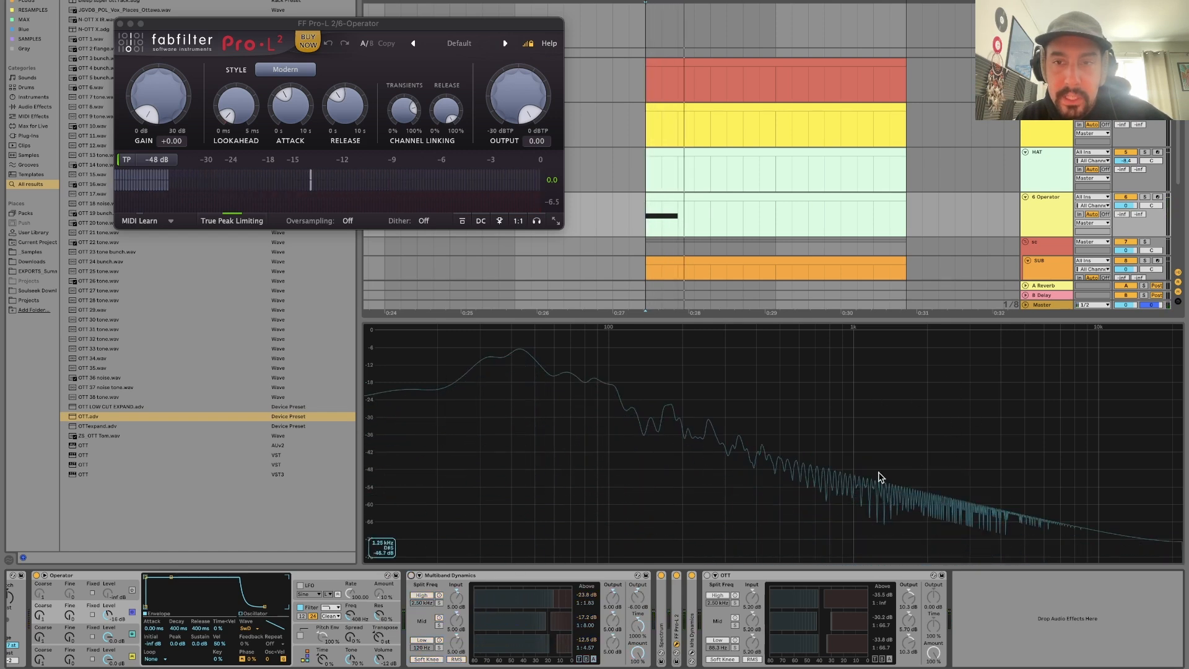
pyautogui.click(412, 577)
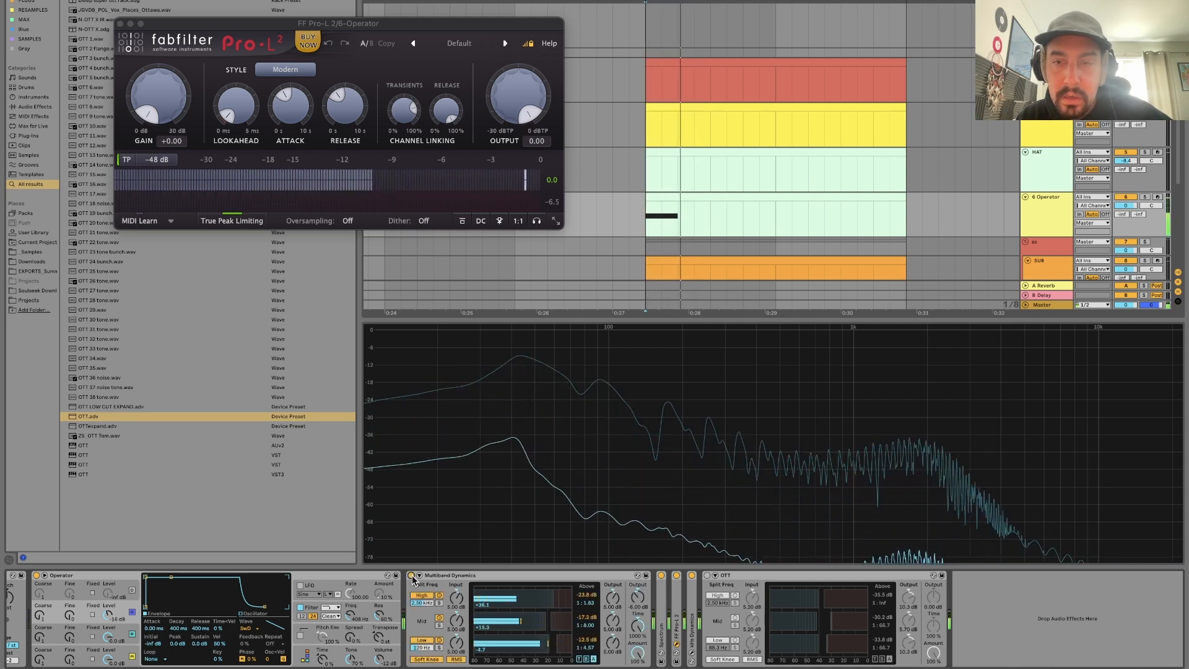
pyautogui.click(411, 577)
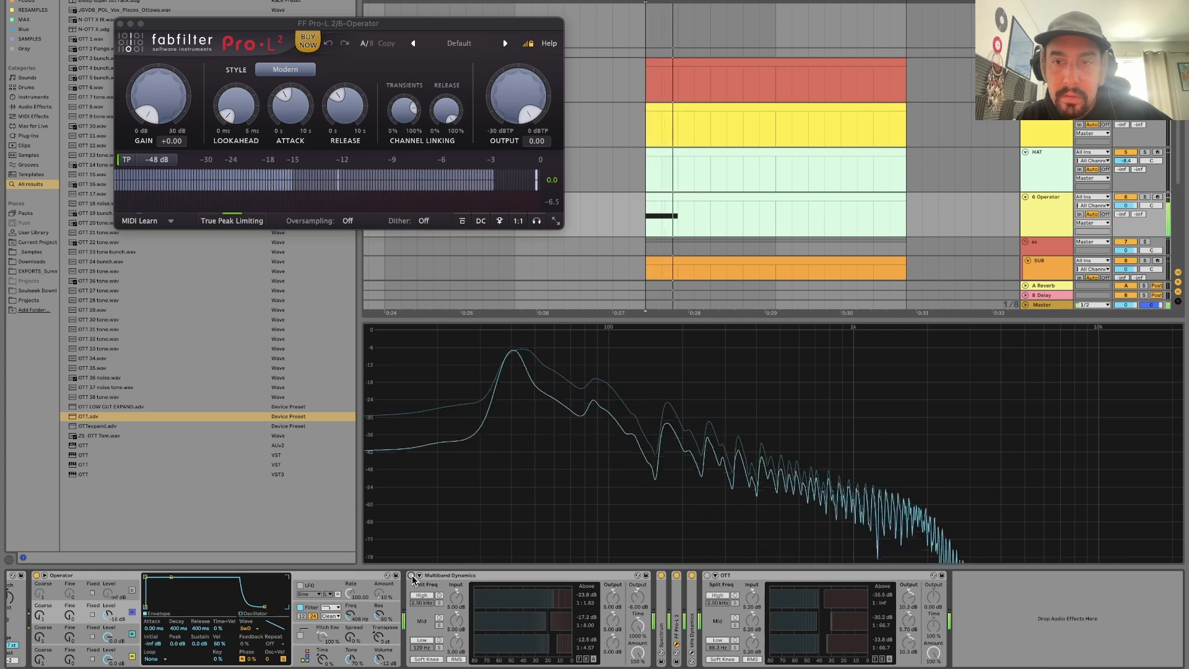
pyautogui.click(412, 576)
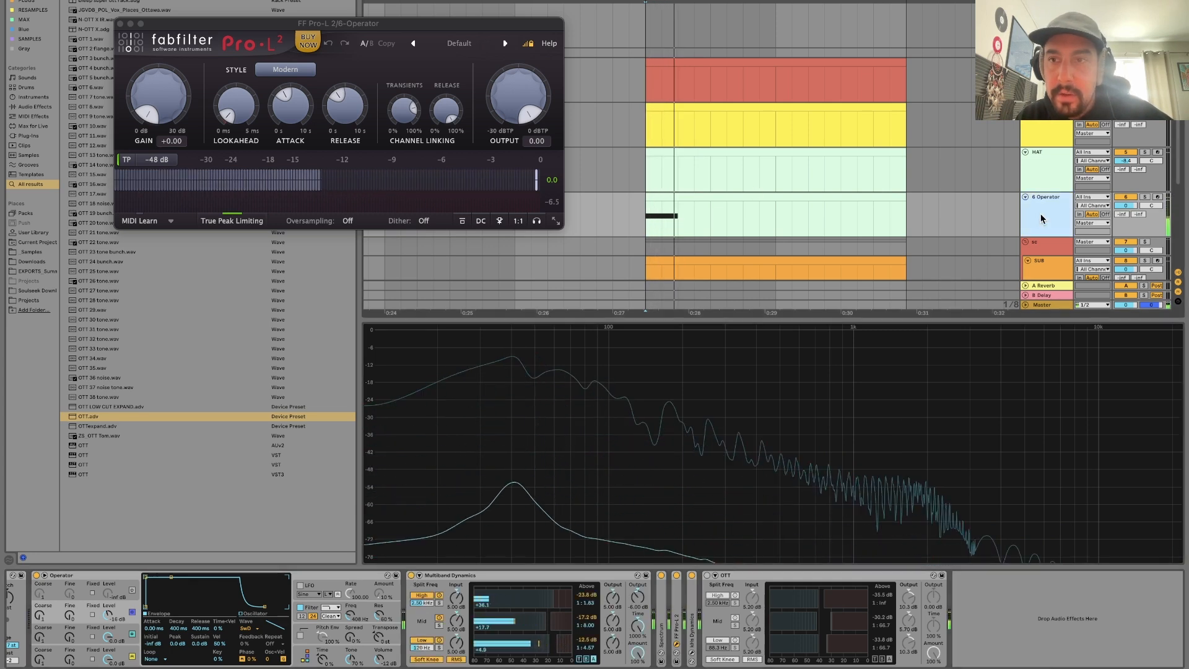
# Insert an audio track below 6-Operator, set its input to 6-Operator, and arm it for recording.
pyautogui.press('super+t')
pyautogui.click(1091, 242)
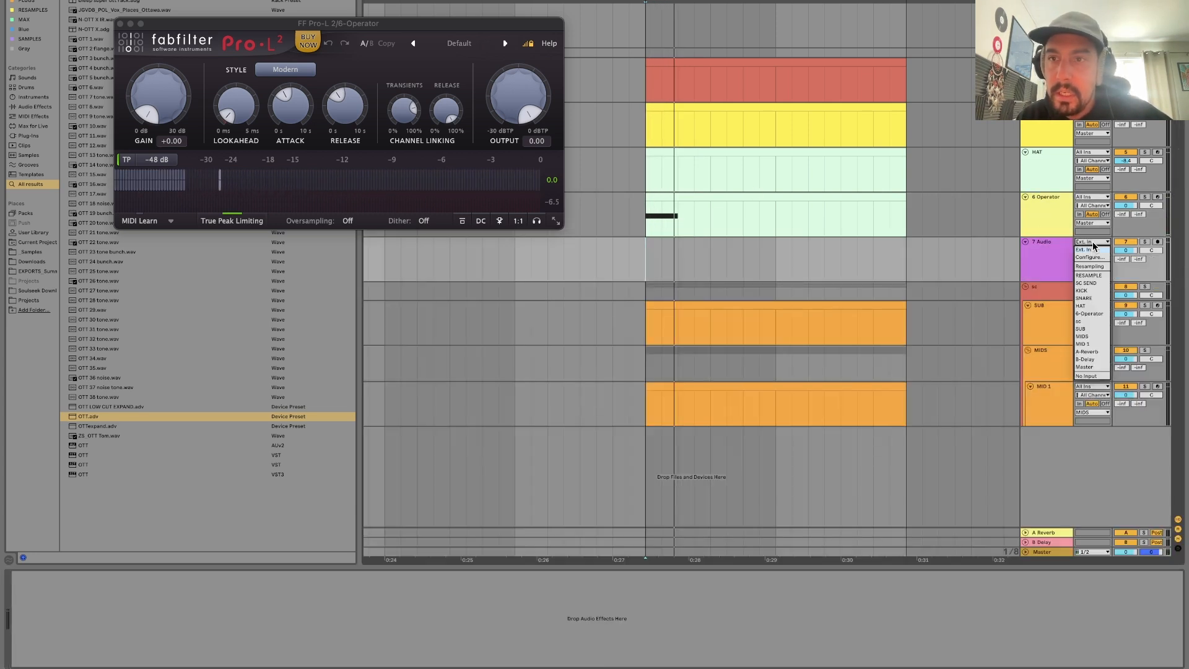
pyautogui.press('Down')
pyautogui.press('Down')
pyautogui.press('Down')
pyautogui.press('Down')
pyautogui.press('Down')
pyautogui.press('Down')
pyautogui.press('Down')
pyautogui.press('Down')
pyautogui.press('Return')
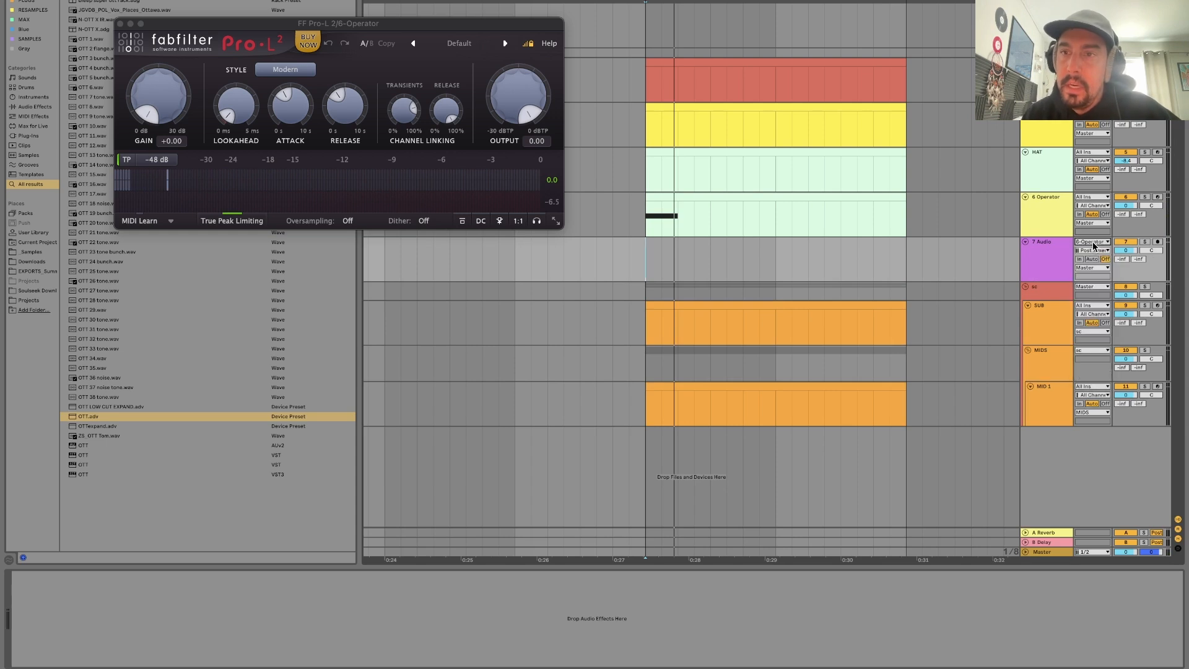
pyautogui.click(1157, 242)
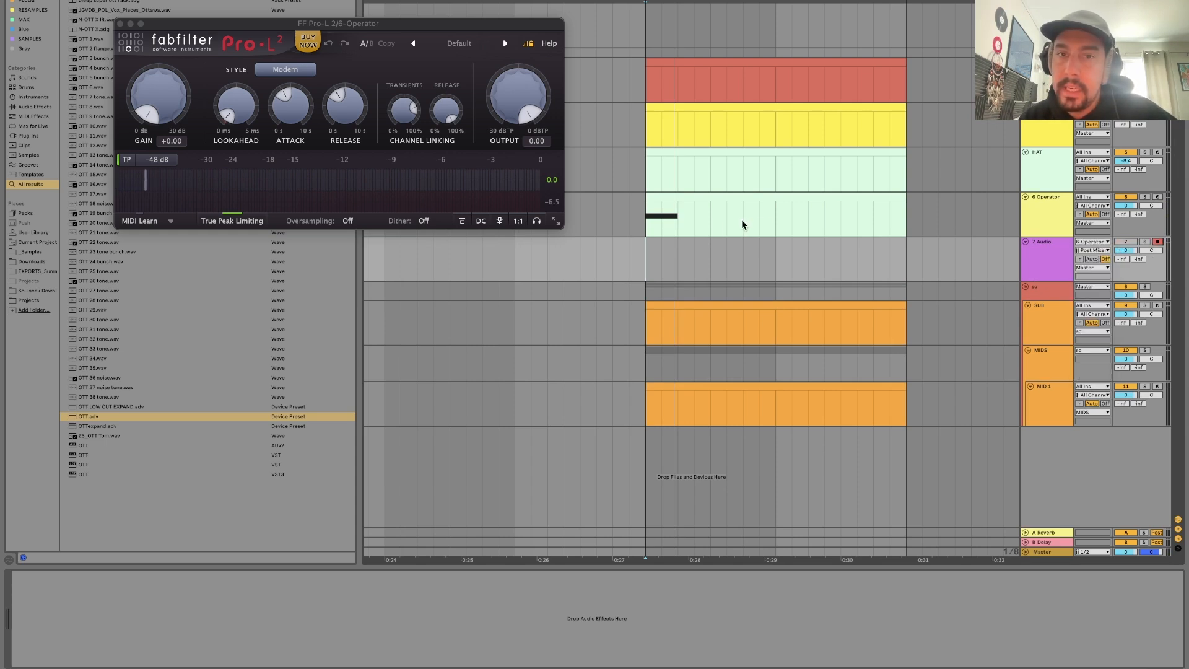
# Record the bass hit with Multiband Dynamics enabled onto the 7 Audio track from the start of the note.
pyautogui.moveTo(648, 250)
pyautogui.mouseDown()
pyautogui.moveTo(690, 250)
pyautogui.moveTo(649, 256)
pyautogui.mouseUp()
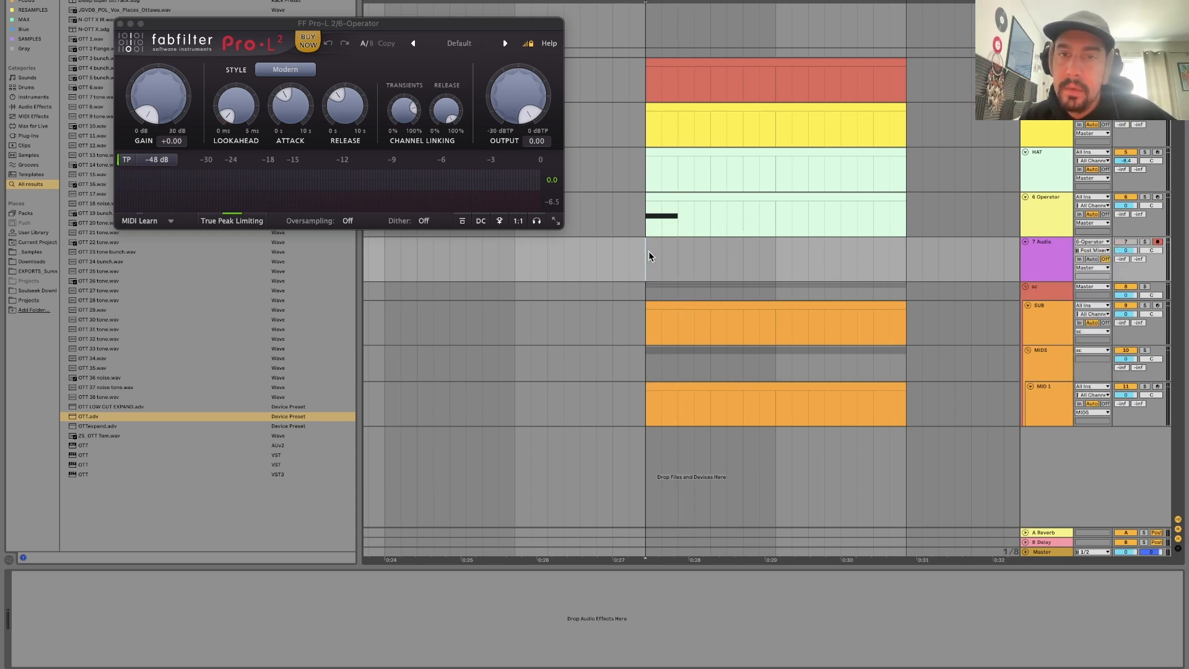
pyautogui.press('F9')
pyautogui.press('space')
pyautogui.moveTo(649, 2); pyautogui.dragTo(650, 111)
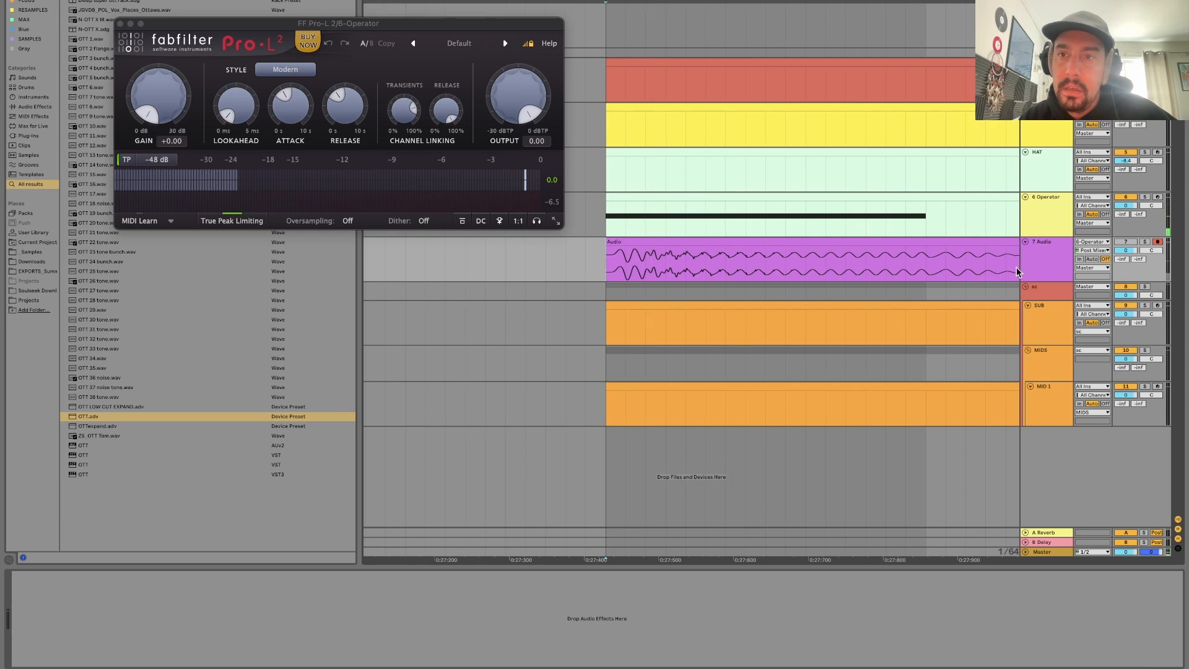
# Insert another audio track below 7 Audio and move the recorded clip down onto it.
pyautogui.click(1050, 230)
pyautogui.click(1056, 262)
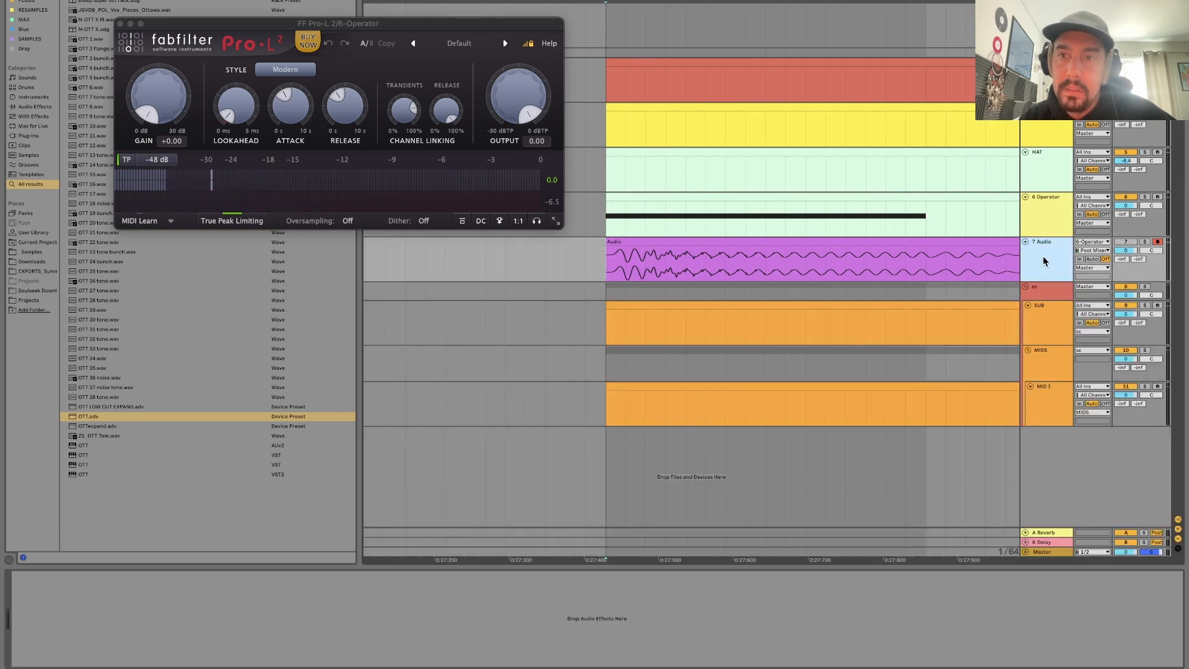
pyautogui.press('super+t')
pyautogui.moveTo(918, 242); pyautogui.dragTo(919, 289)
# Bypass Multiband Dynamics on the 6-Operator track and record the uncompressed bass hit onto 7 Audio.
pyautogui.click(1052, 206)
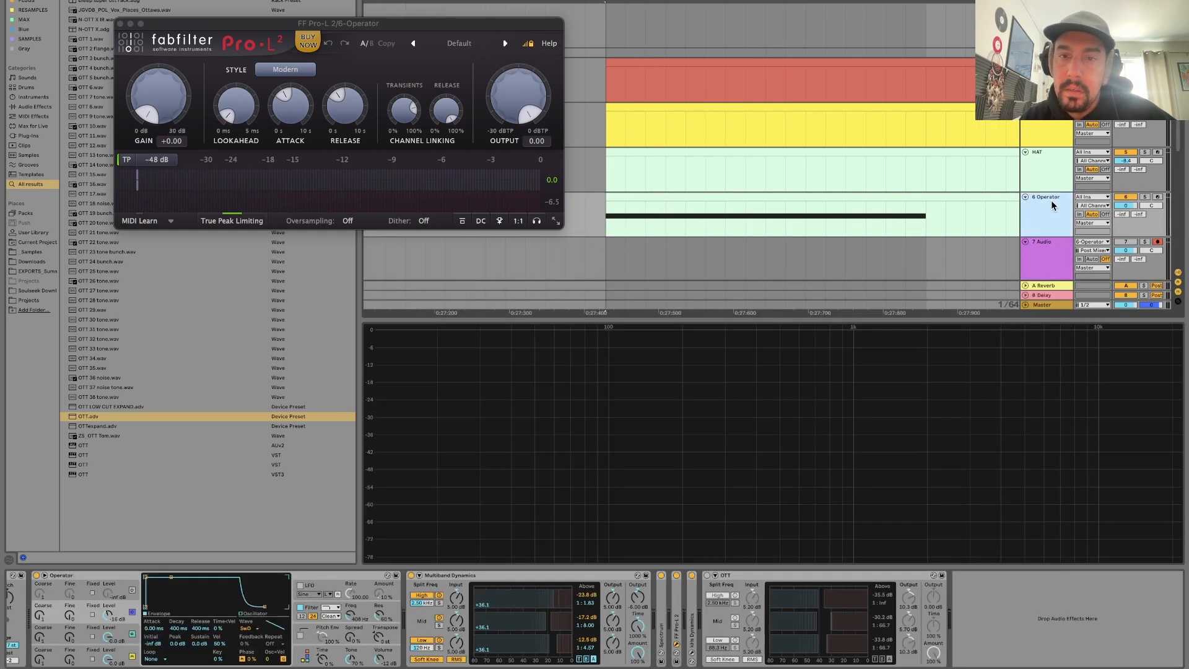
pyautogui.click(411, 575)
pyautogui.press('F9')
pyautogui.press('space')
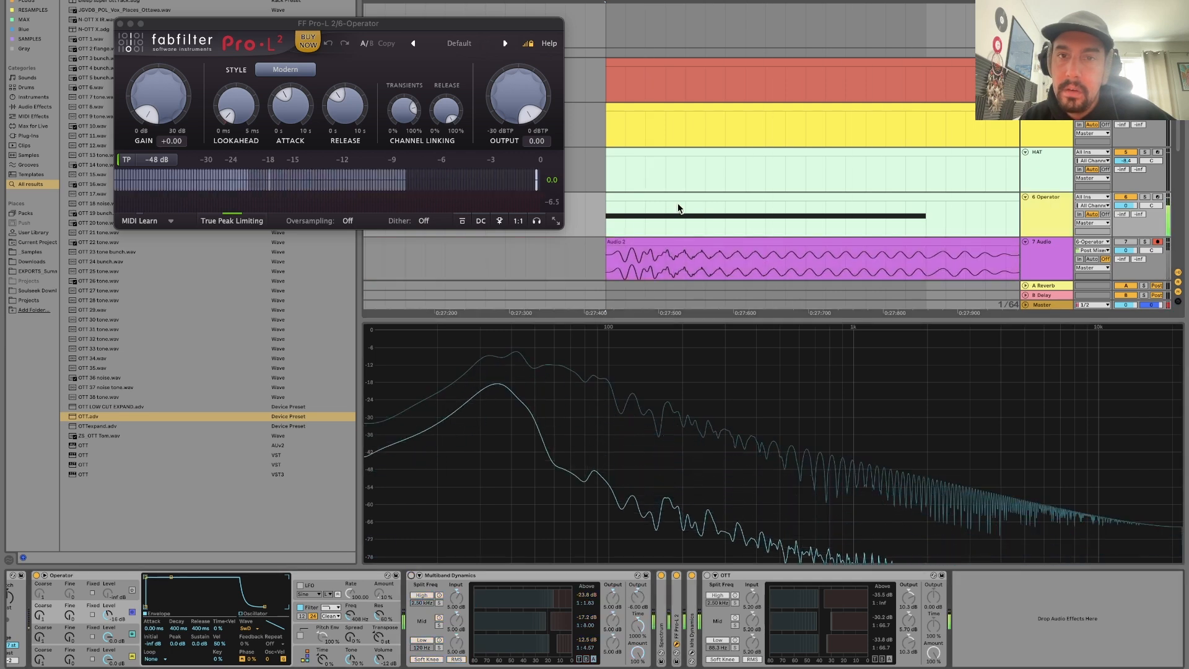
# Enlarge the 7 Audio and 8 Audio tracks to show both recorded waveforms in detail.
pyautogui.scroll(-5, 678, 207)
pyautogui.moveTo(667, 2); pyautogui.dragTo(672, 28)
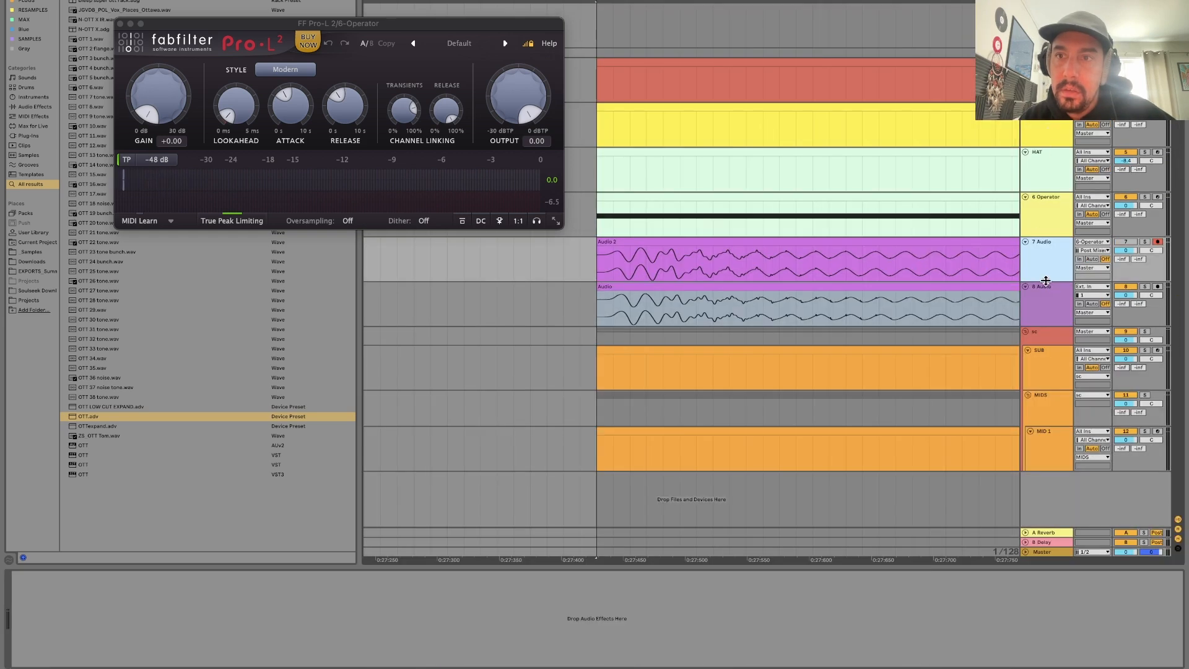
pyautogui.moveTo(1045, 280); pyautogui.dragTo(1044, 350)
pyautogui.click(1044, 395)
pyautogui.moveTo(1044, 394); pyautogui.dragTo(1025, 491)
pyautogui.click(1040, 283)
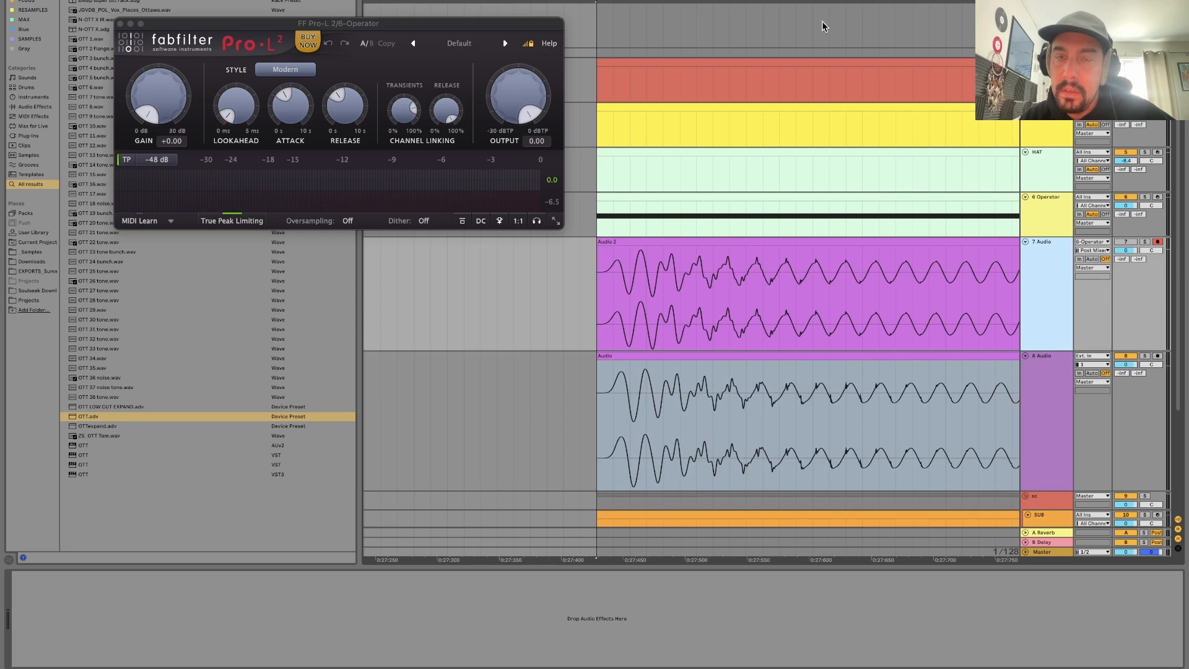
# Compare the early cycles of the two recorded waveforms up close, highlighting the matching section in each clip.
pyautogui.scroll(3, 691, 297)
pyautogui.hscroll(-5, 691, 297)
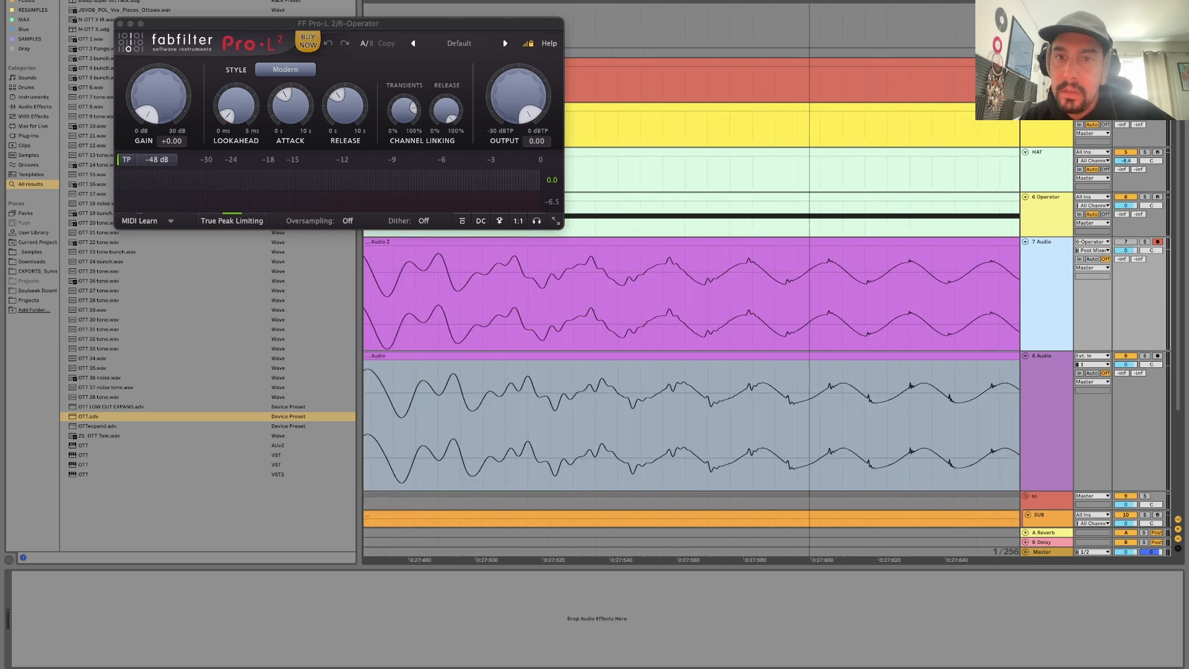
pyautogui.click(754, 390)
pyautogui.moveTo(766, 390); pyautogui.dragTo(592, 397)
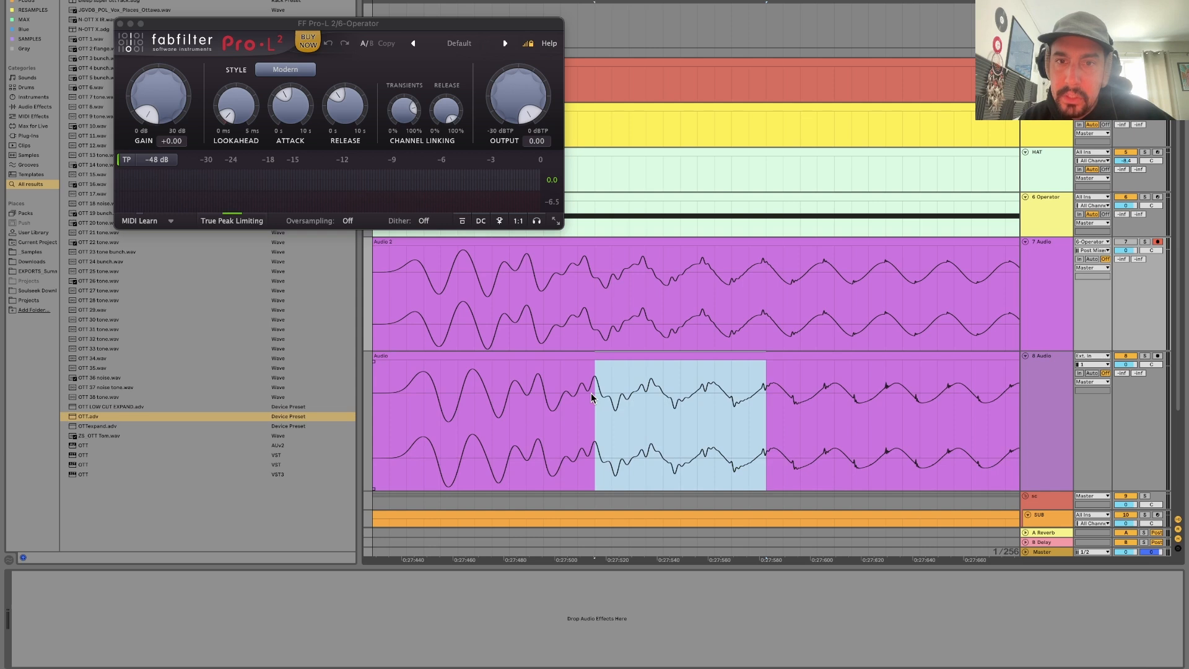
pyautogui.hscroll(-5, 591, 397)
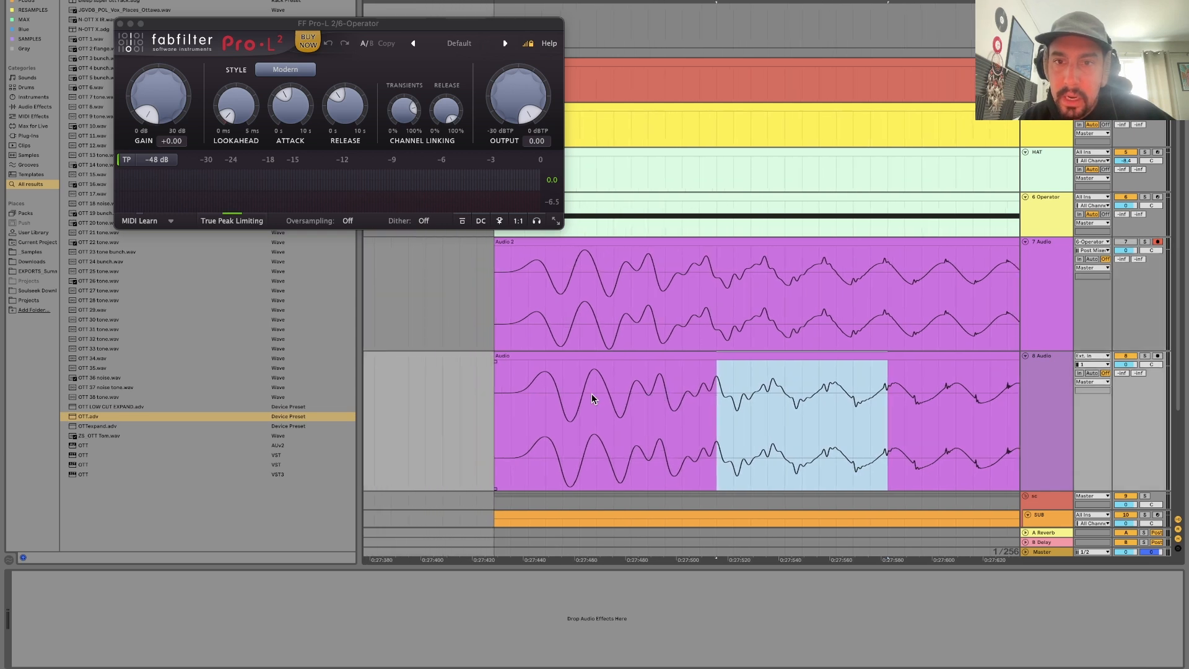
pyautogui.moveTo(665, 411); pyautogui.dragTo(721, 414)
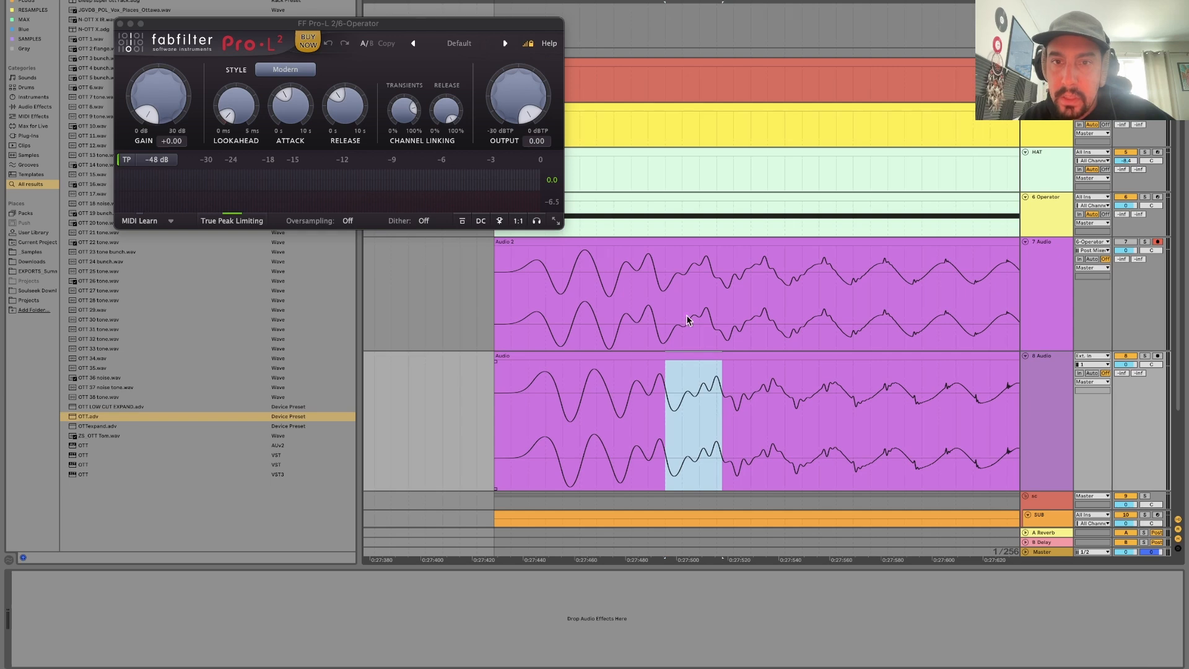
pyautogui.moveTo(665, 309); pyautogui.dragTo(711, 316)
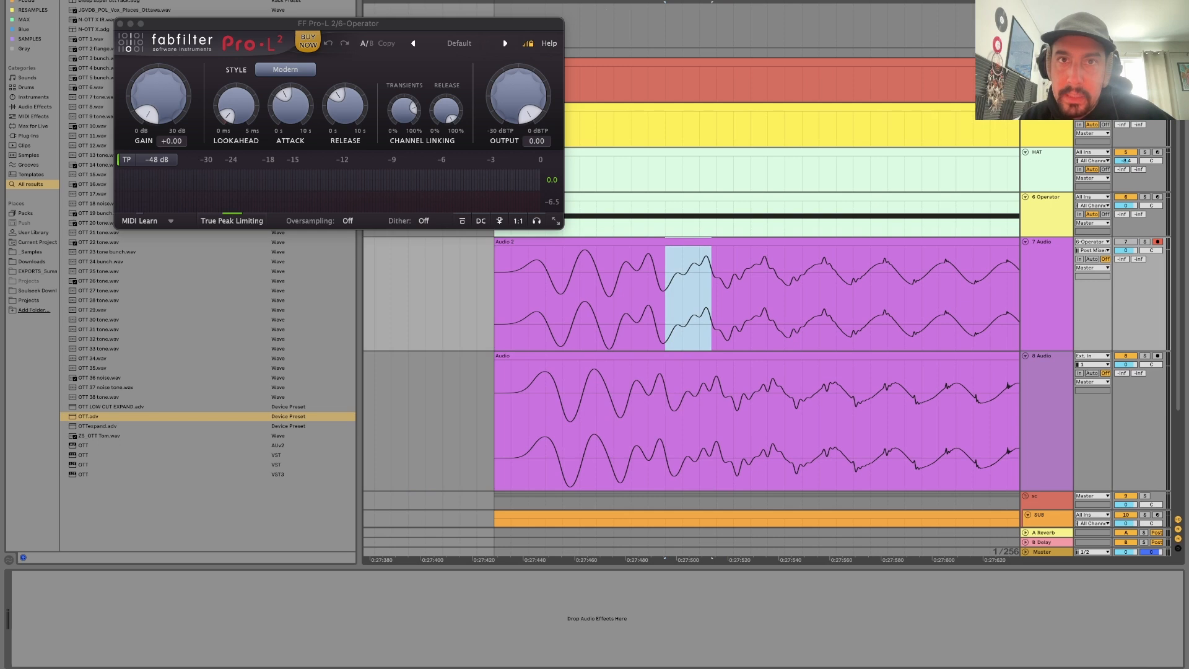
pyautogui.press('+')
pyautogui.moveTo(466, 426)
pyautogui.mouseDown()
pyautogui.moveTo(605, 451)
pyautogui.moveTo(747, 441)
pyautogui.mouseUp()
pyautogui.click(747, 441)
# Show the 6-Operator track's devices and switch Multiband Dynamics on and back off.
pyautogui.click(1041, 243)
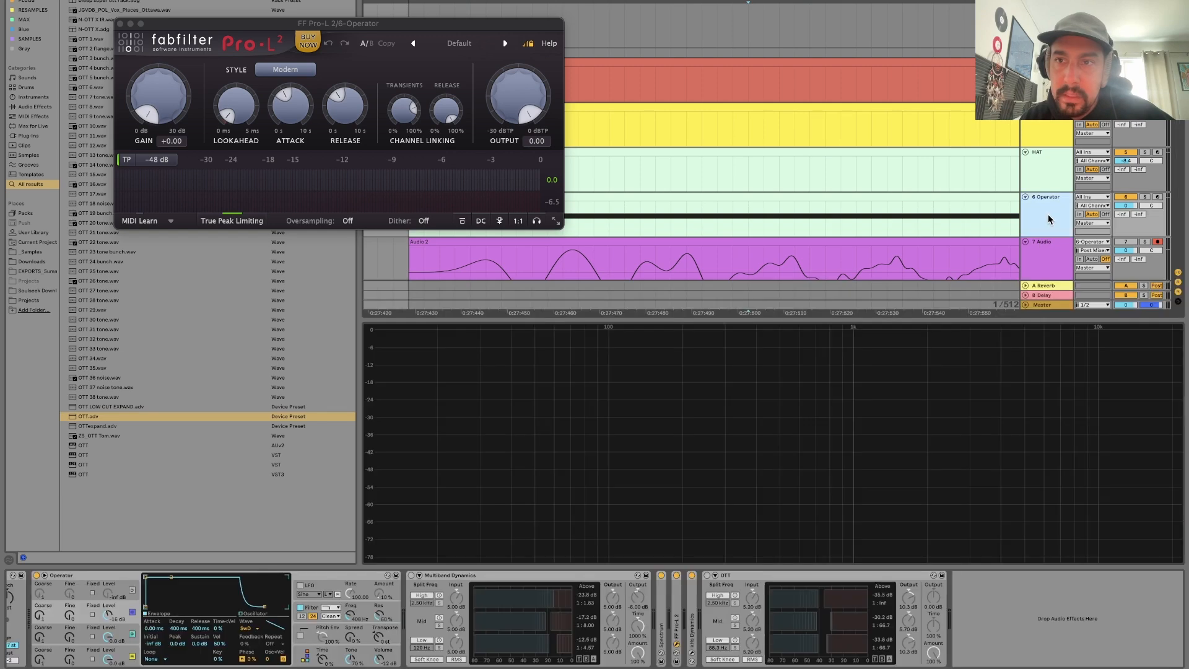
pyautogui.click(438, 577)
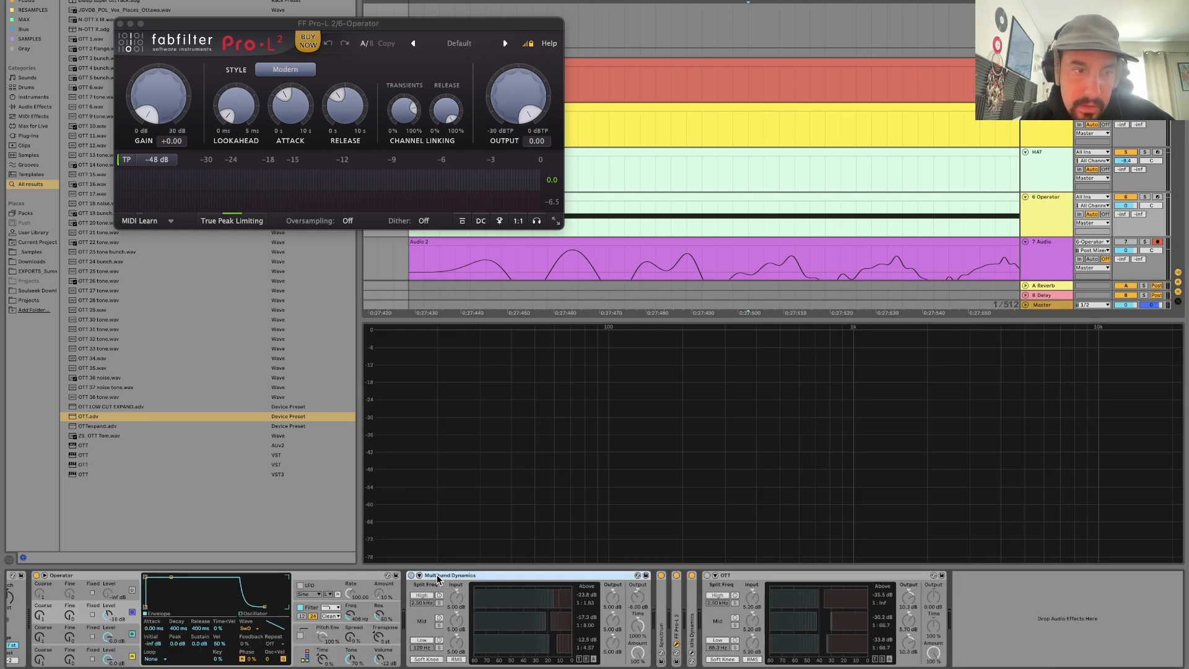
pyautogui.click(411, 575)
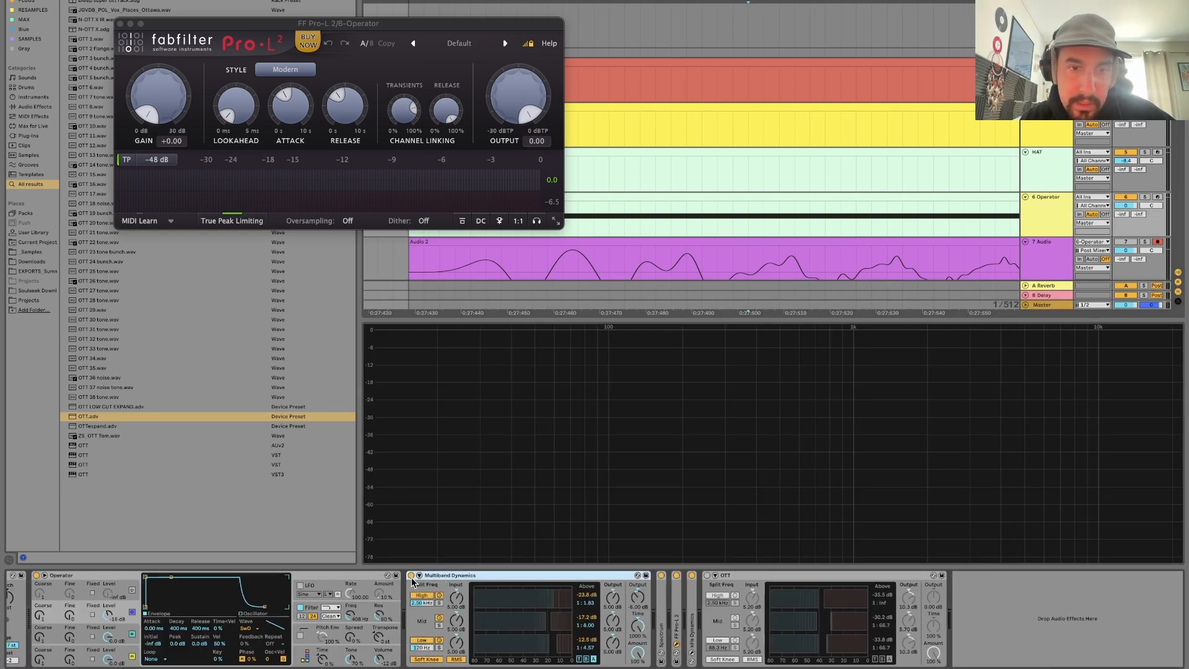
pyautogui.scroll(-5, 929, 161)
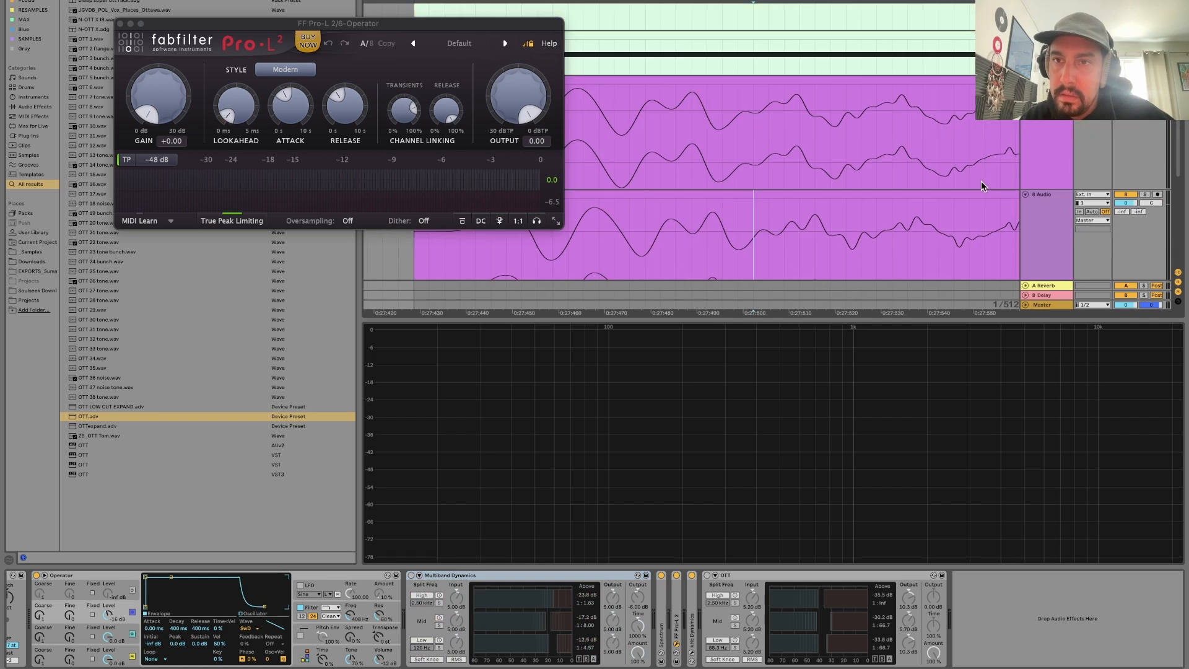
# Examine the later cycles of the 8 Audio waveform against 7 Audio, highlighting a single peak in the 8 Audio clip.
pyautogui.click(1037, 234)
pyautogui.click(1037, 235)
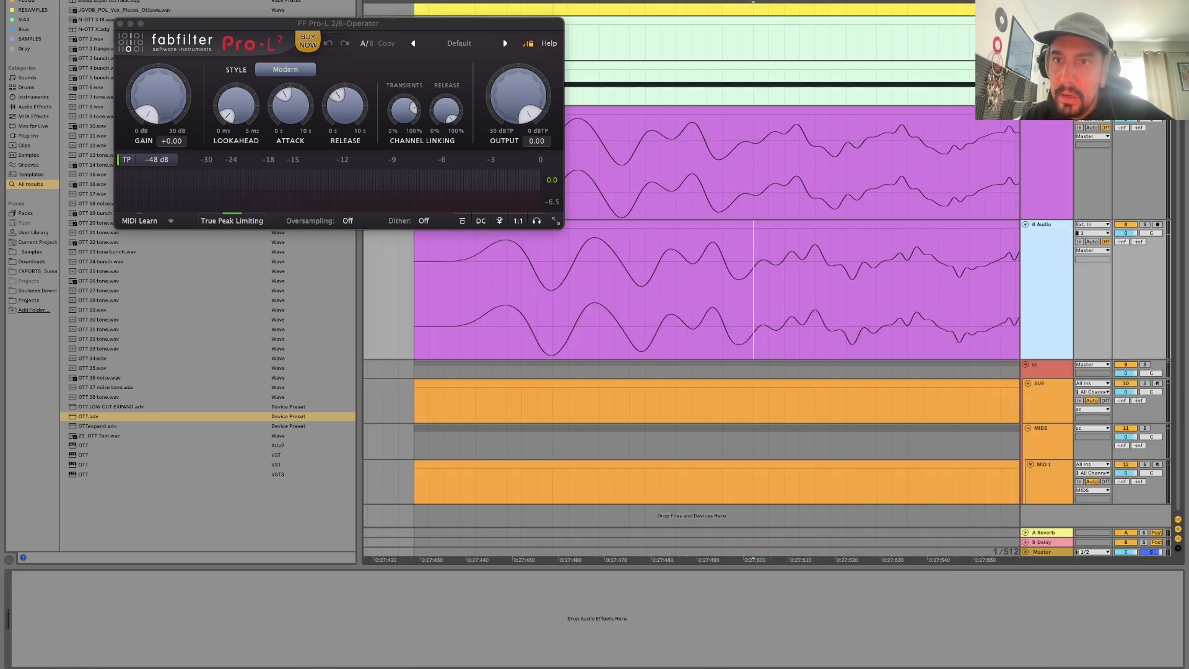
pyautogui.moveTo(839, 2); pyautogui.dragTo(600, 2)
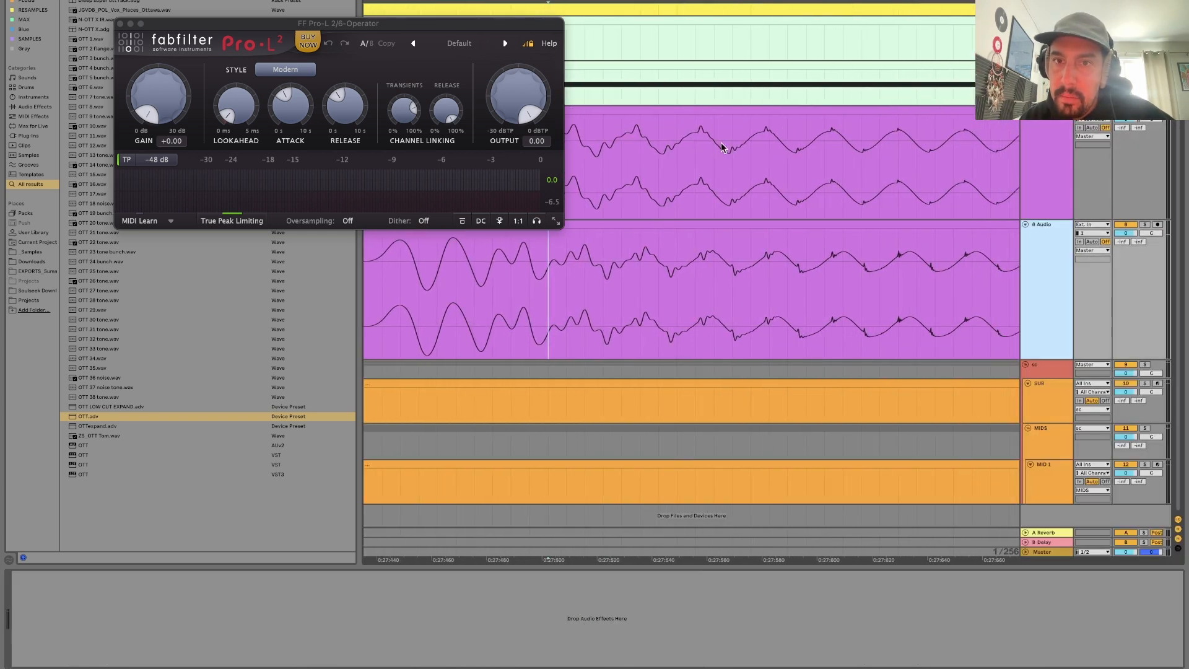
pyautogui.moveTo(669, 242); pyautogui.dragTo(719, 242)
pyautogui.click(789, 271)
pyautogui.hscroll(2, 789, 271)
pyautogui.hscroll(1, 789, 275)
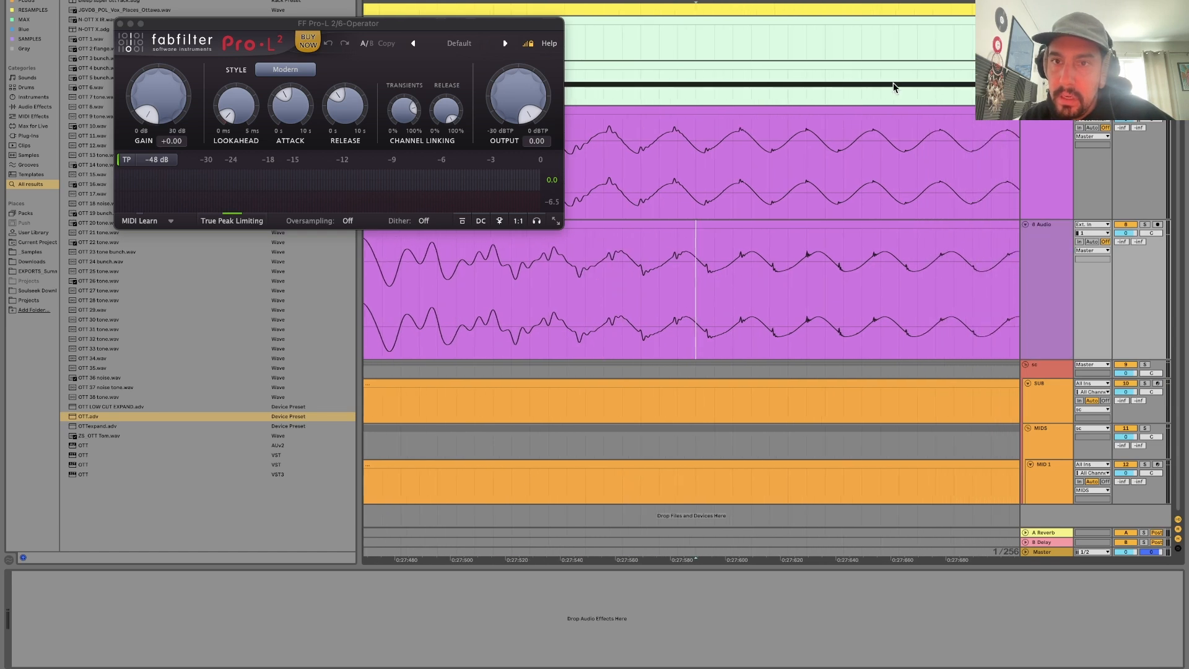
pyautogui.moveTo(817, 3)
pyautogui.mouseDown()
pyautogui.moveTo(817, 49)
pyautogui.moveTo(818, 20)
pyautogui.mouseUp()
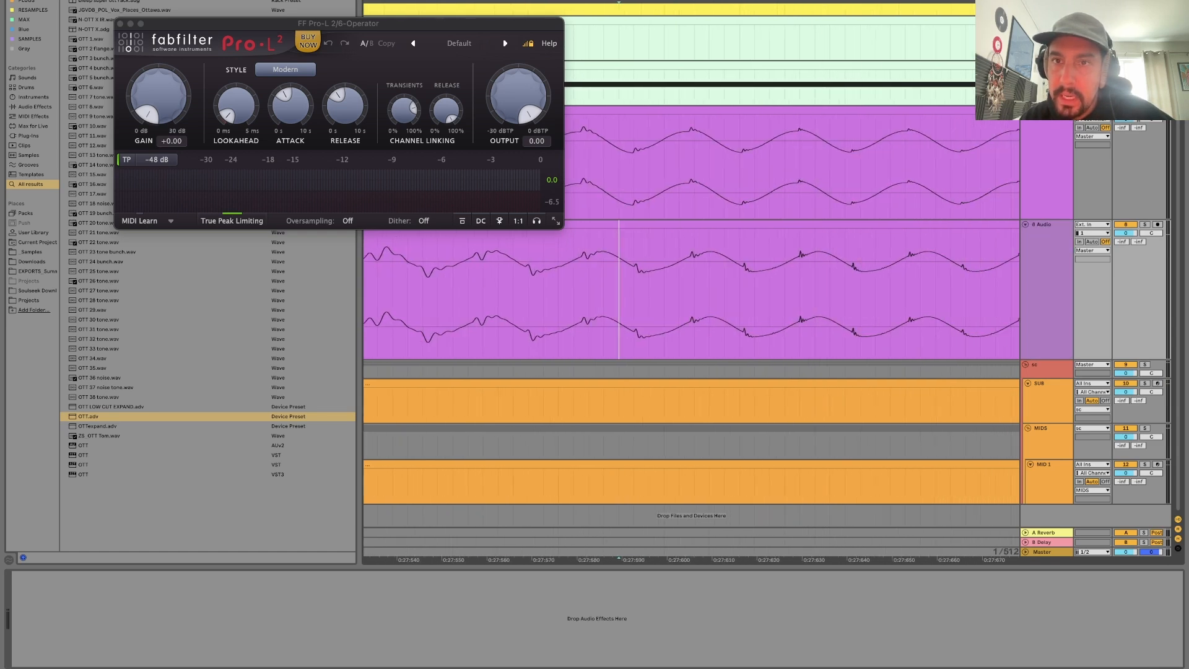
pyautogui.moveTo(785, 251); pyautogui.dragTo(812, 254)
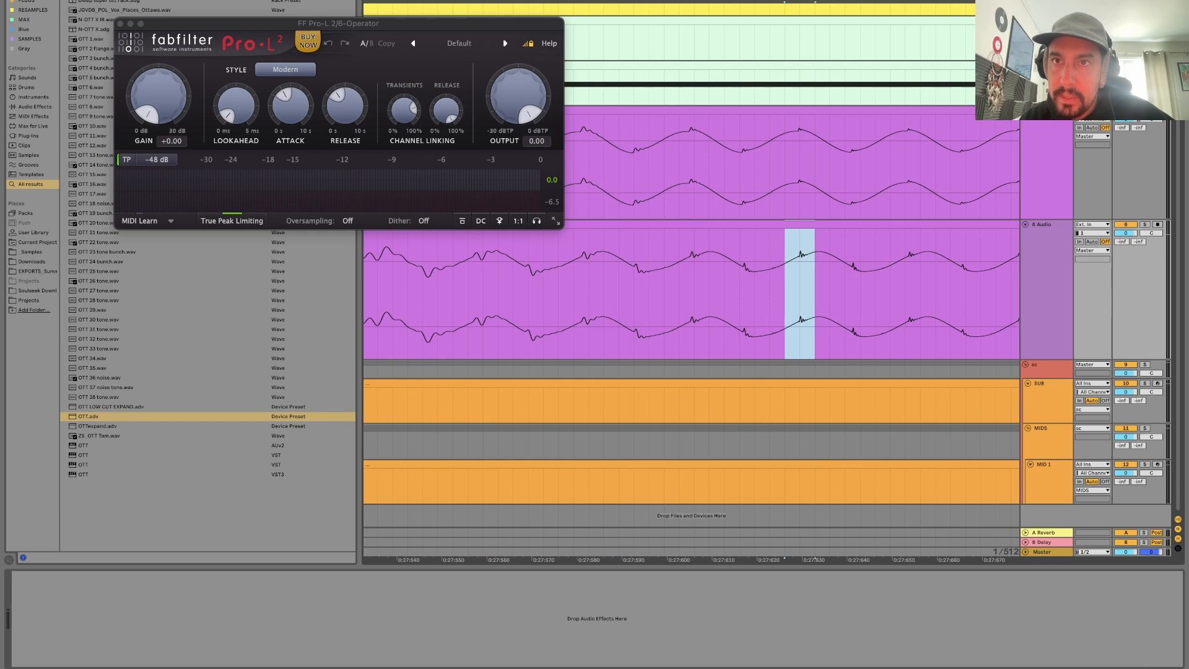
pyautogui.moveTo(850, 2); pyautogui.dragTo(817, 1)
# Enable Multiband Dynamics on the 6-Operator track and freeze the track.
pyautogui.click(1054, 85)
pyautogui.rightClick(1054, 85)
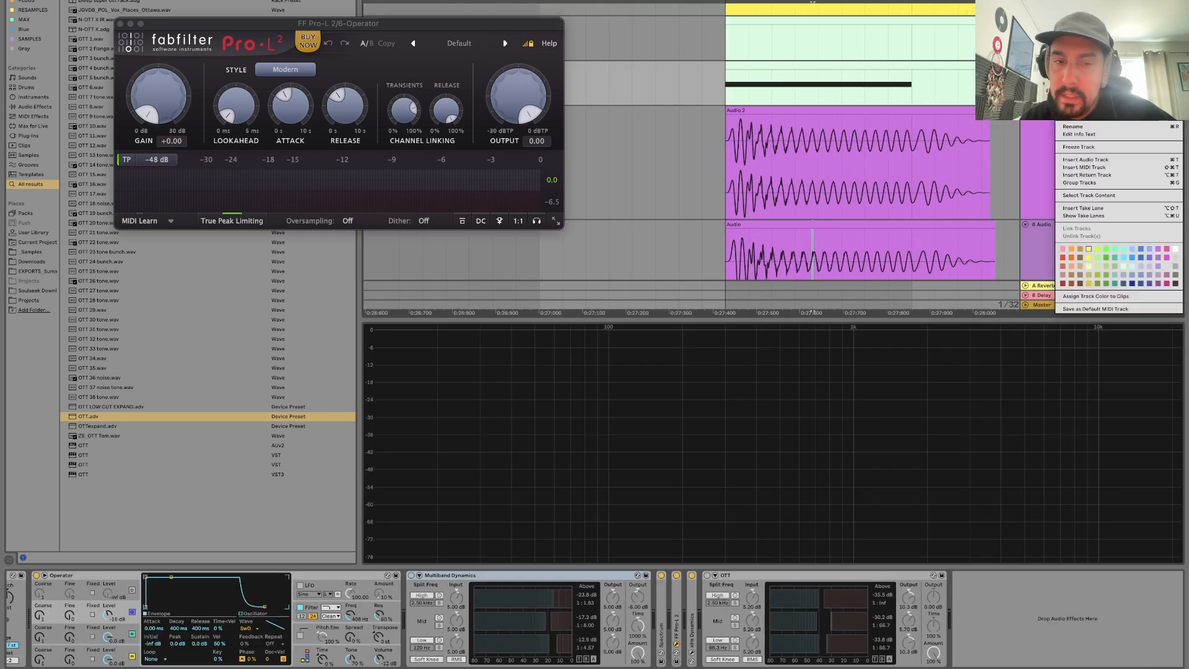
pyautogui.click(411, 575)
pyautogui.click(411, 576)
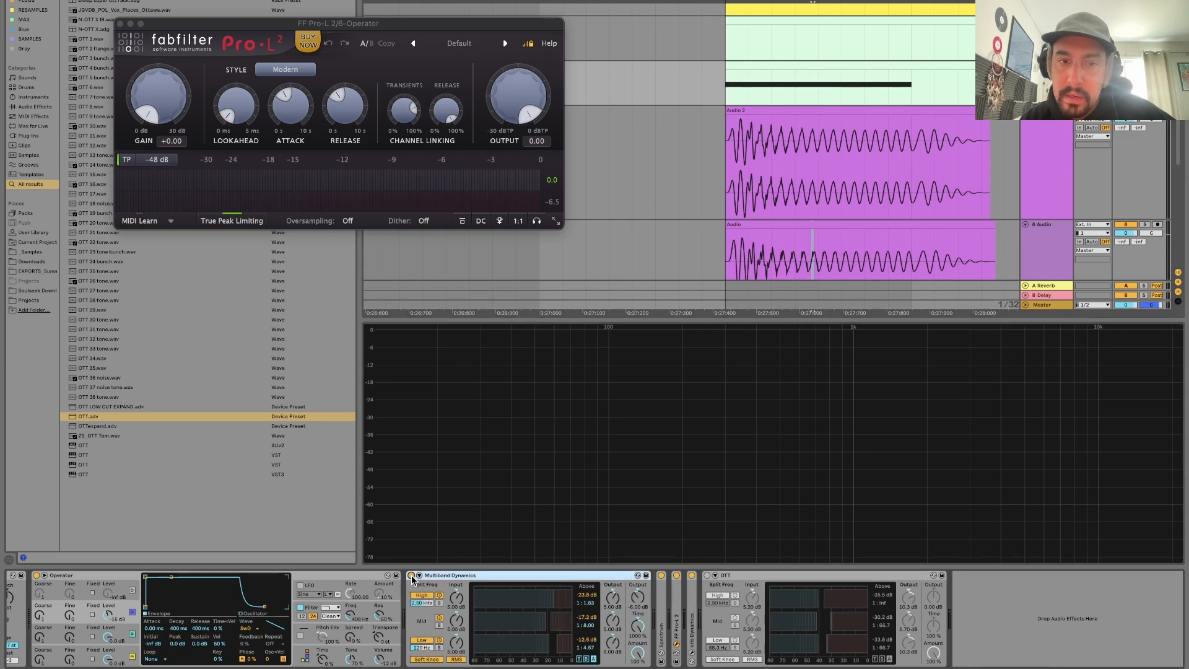
pyautogui.rightClick(1047, 85)
pyautogui.click(1064, 154)
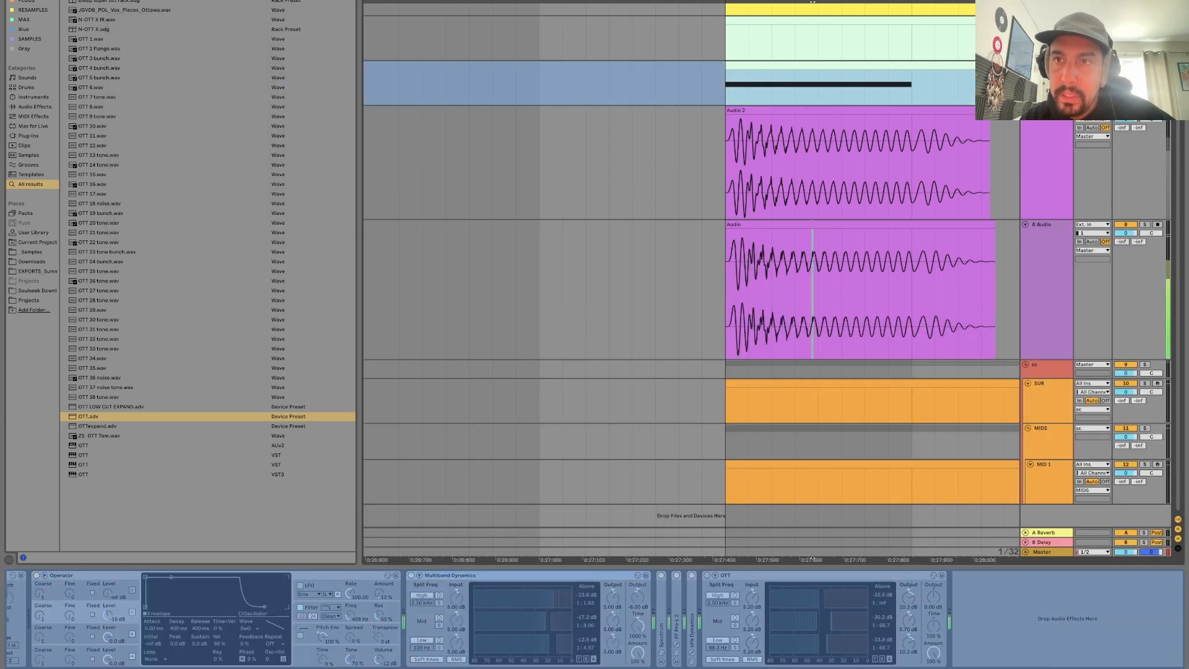
# Flatten the frozen 6-Operator track into an audio clip.
pyautogui.rightClick(1047, 81)
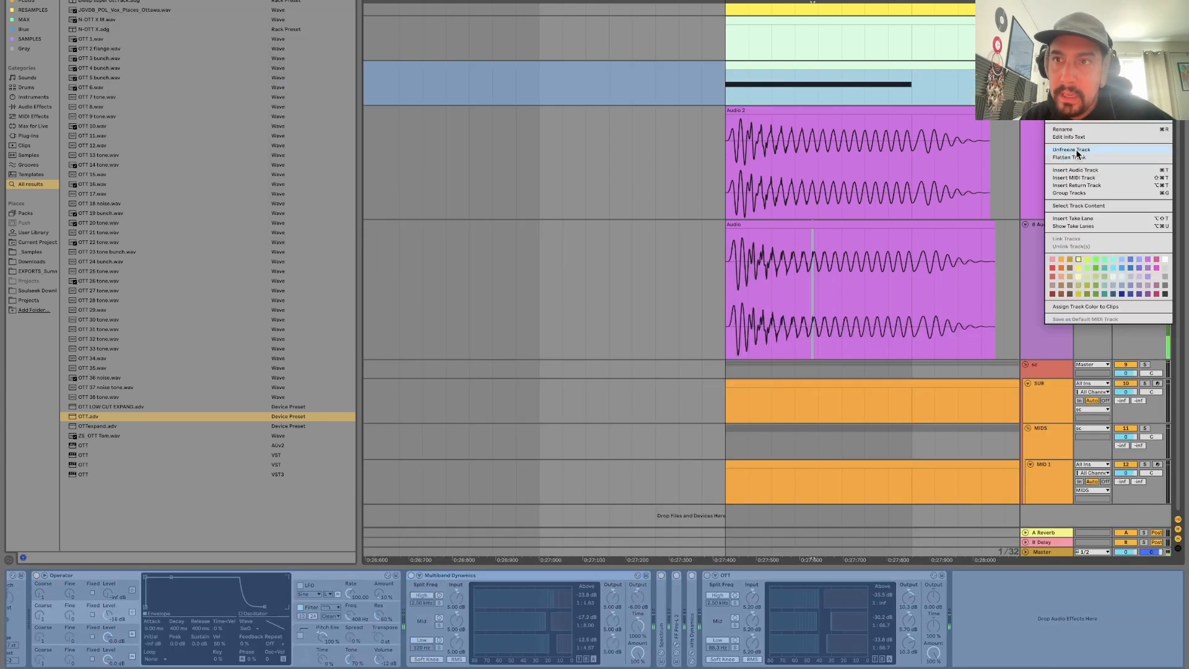
pyautogui.click(1074, 157)
pyautogui.scroll(3, 726, 67)
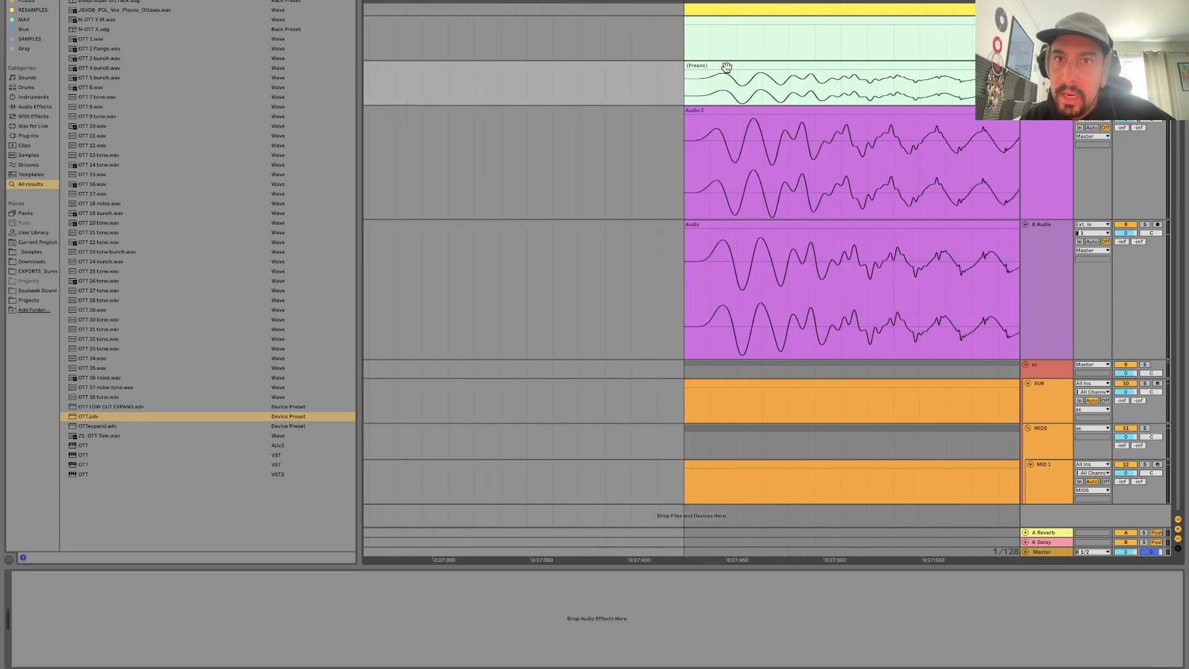
# Trim the flattened clip where its sound ends by splitting off and deleting the silent remainder, with a short fade-out at the end.
pyautogui.scroll(-5, 685, 69)
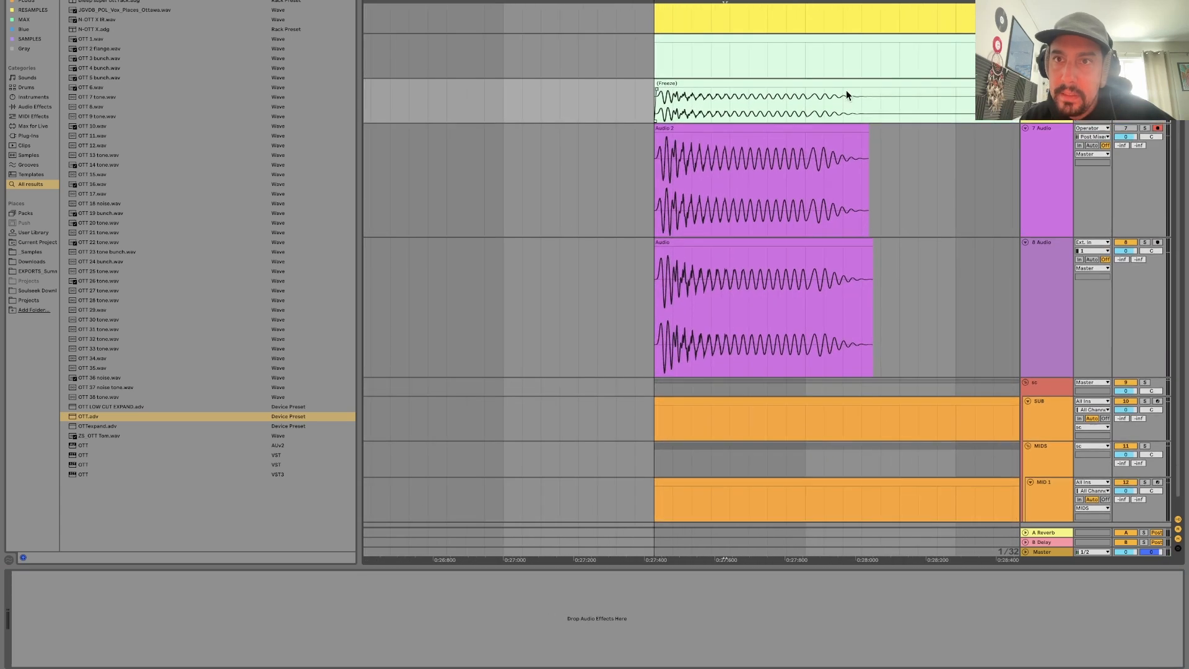
pyautogui.press('super+e')
pyautogui.moveTo(859, 89); pyautogui.dragTo(846, 89)
pyautogui.click(881, 84)
pyautogui.press('Delete')
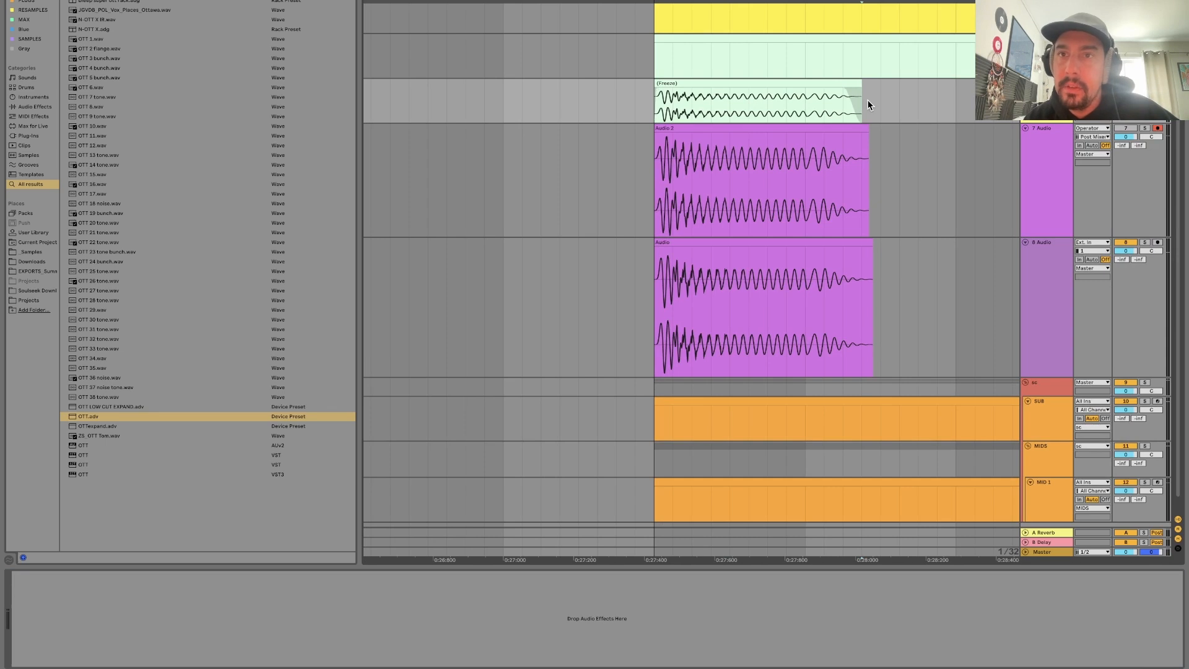
# Add the valhalla room rack to the flattened bass track and show the rack's chains and devices.
pyautogui.scroll(-3, 867, 99)
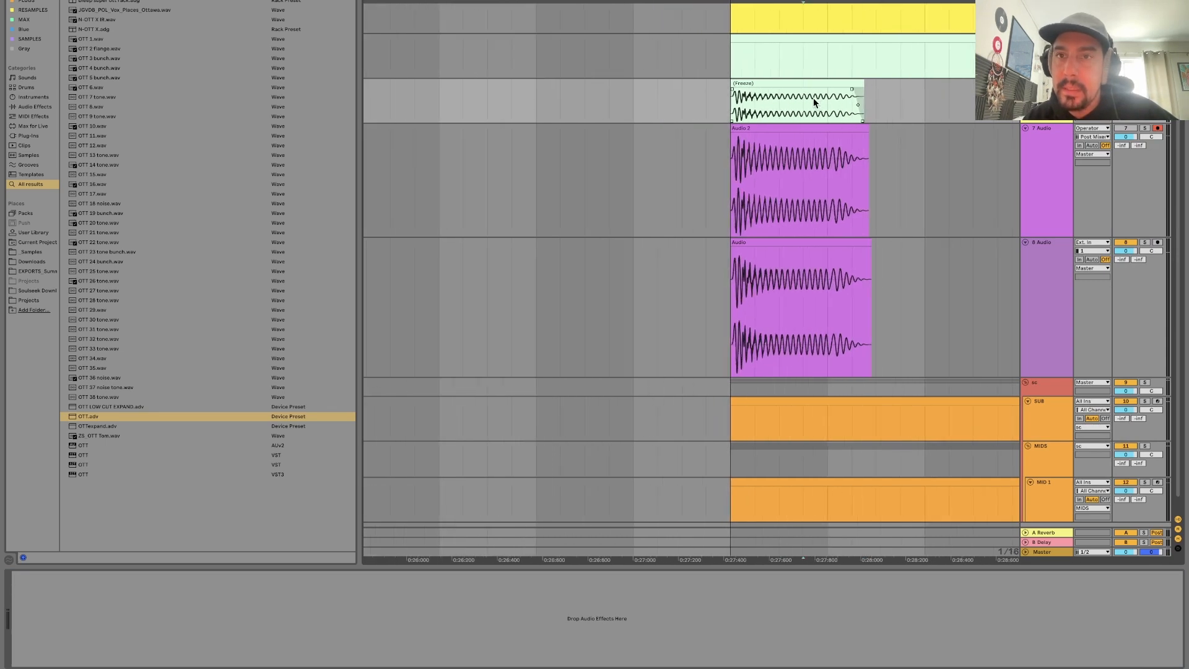
pyautogui.moveTo(813, 100); pyautogui.dragTo(909, 99)
pyautogui.click(837, 108)
pyautogui.moveTo(837, 107); pyautogui.dragTo(937, 108)
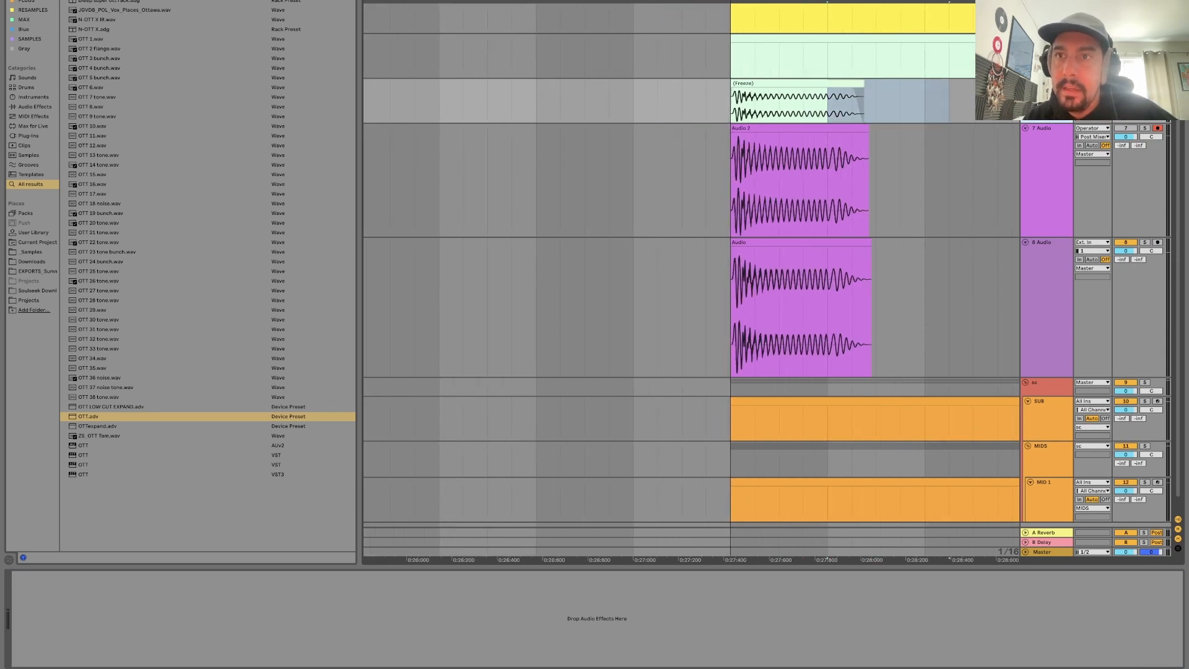
pyautogui.press('super+f')
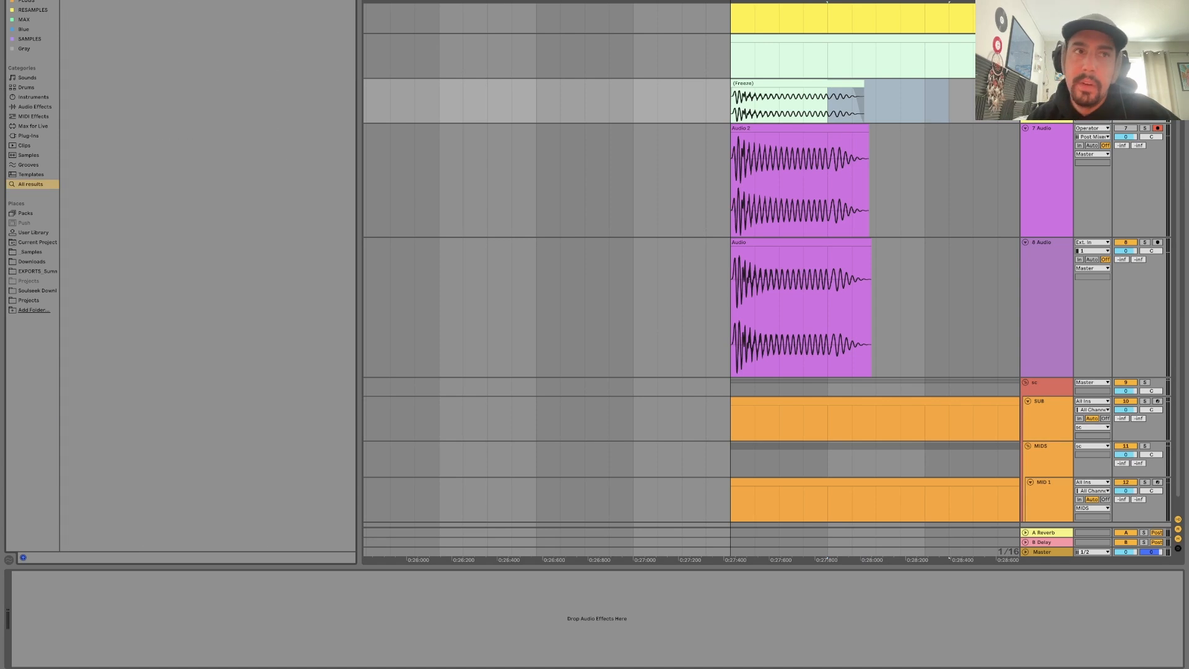
pyautogui.press('Return')
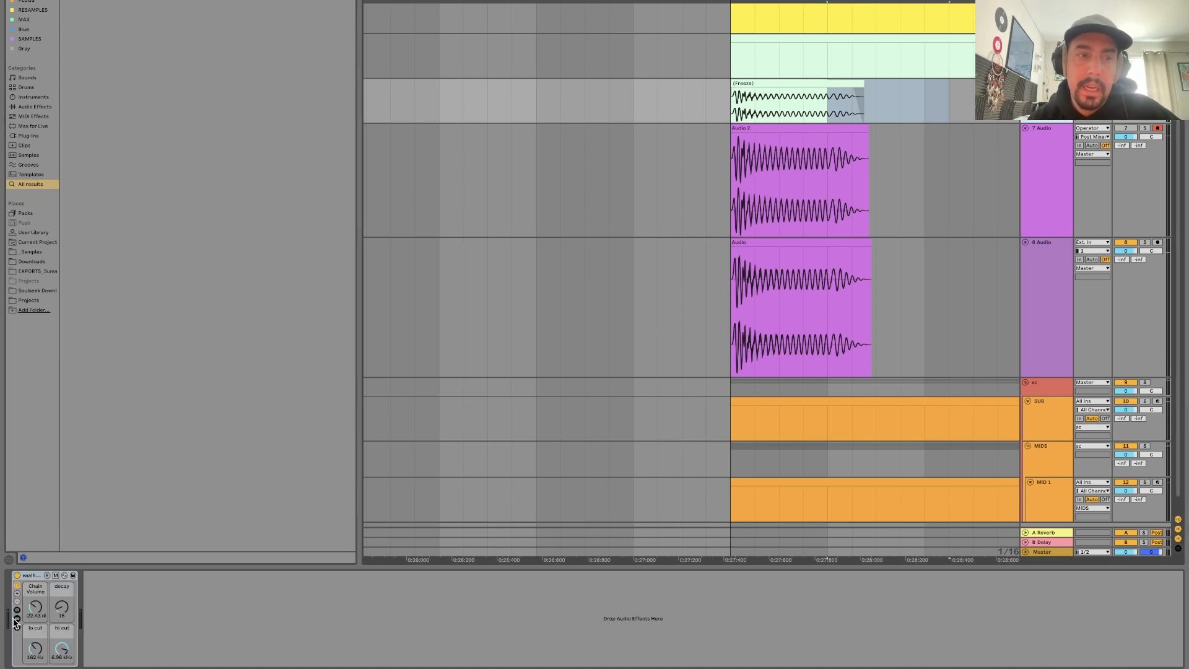
pyautogui.click(17, 618)
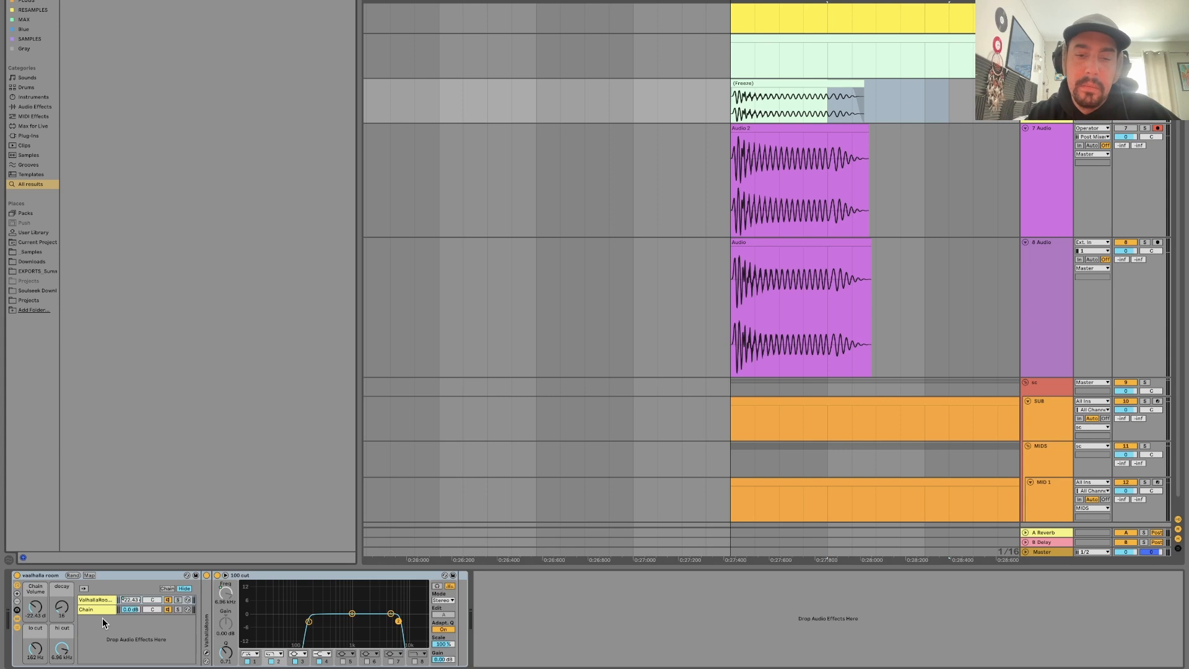
# Search the browser for OTT, load the OTTexpand preset, and place it inside the valhalla room rack directly after the 100 cut EQ.
pyautogui.press('super+f')
pyautogui.write('ott')
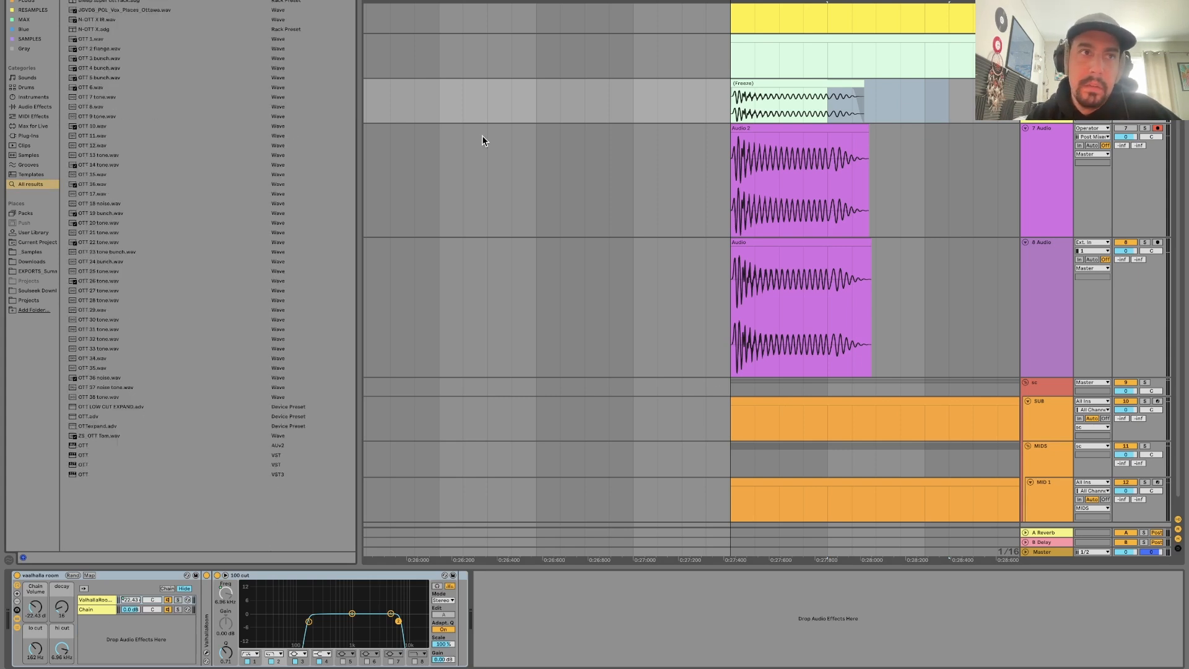
pyautogui.press('BackSpace')
pyautogui.press('Return')
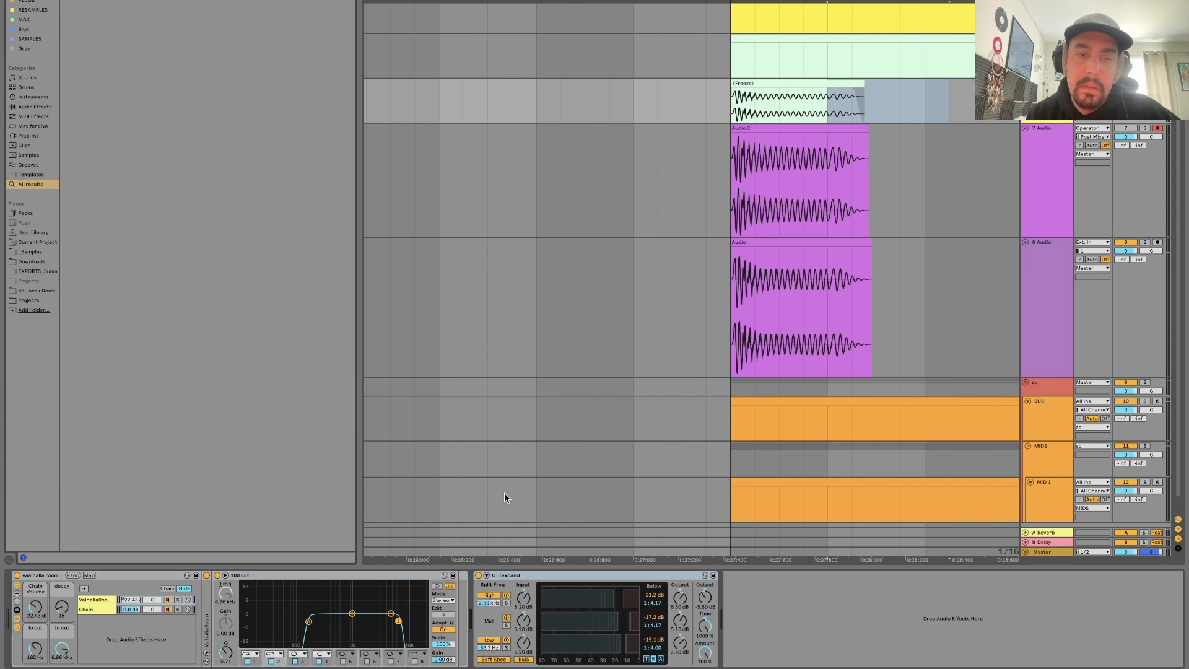
pyautogui.moveTo(536, 576); pyautogui.dragTo(403, 583)
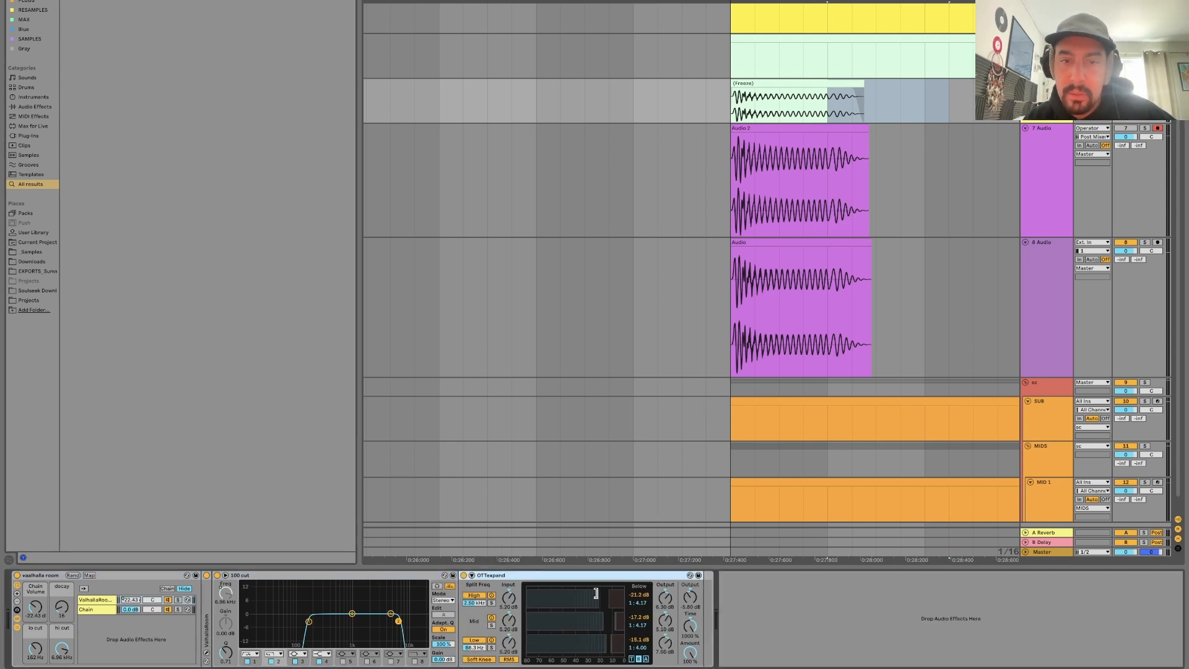
# Record the reverberated bass onto 7 Audio with OTTexpand on, raising the rack's decay before the final take.
pyautogui.click(741, 100)
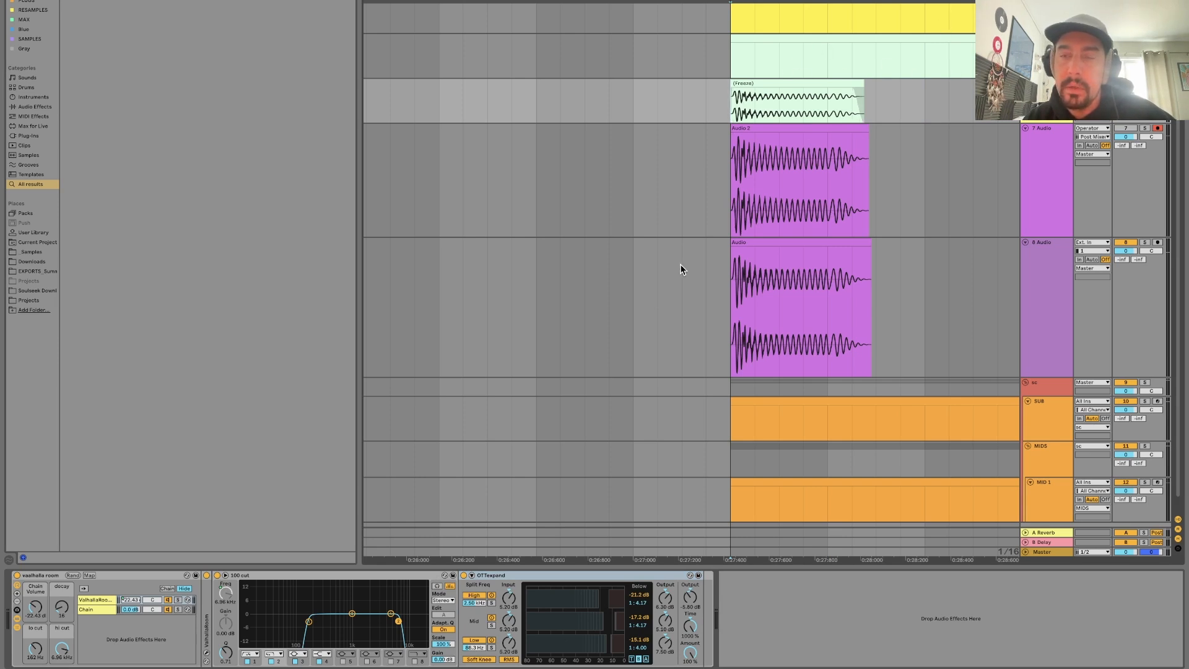
pyautogui.press('F9')
pyautogui.press('space')
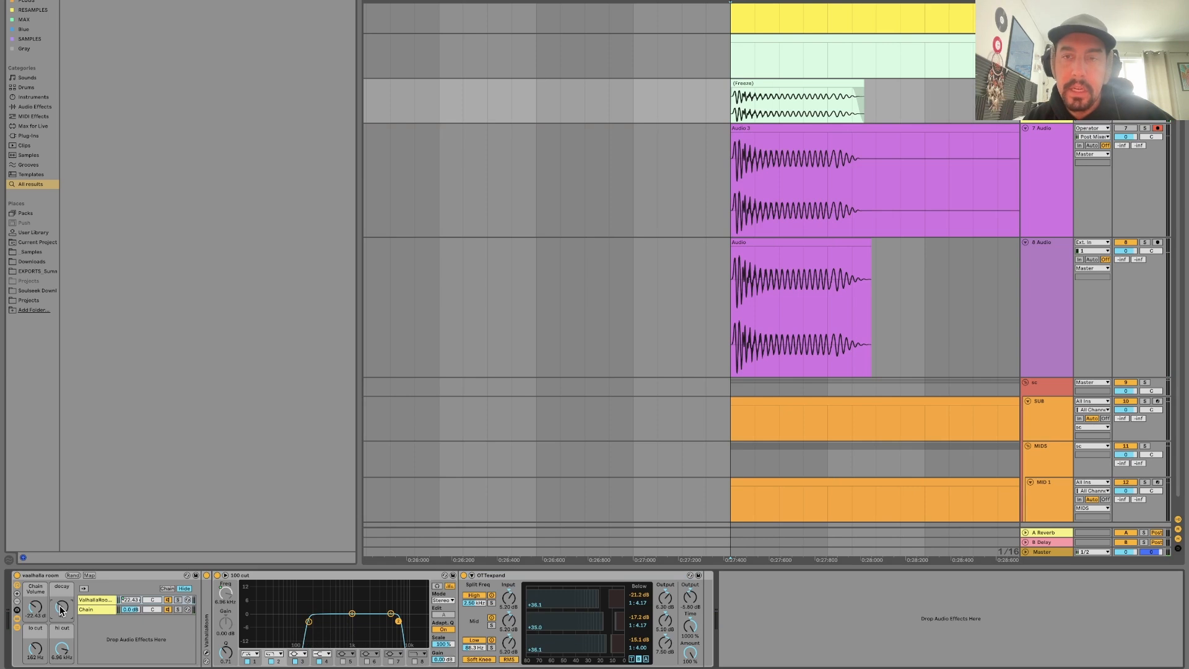
pyautogui.press('F9')
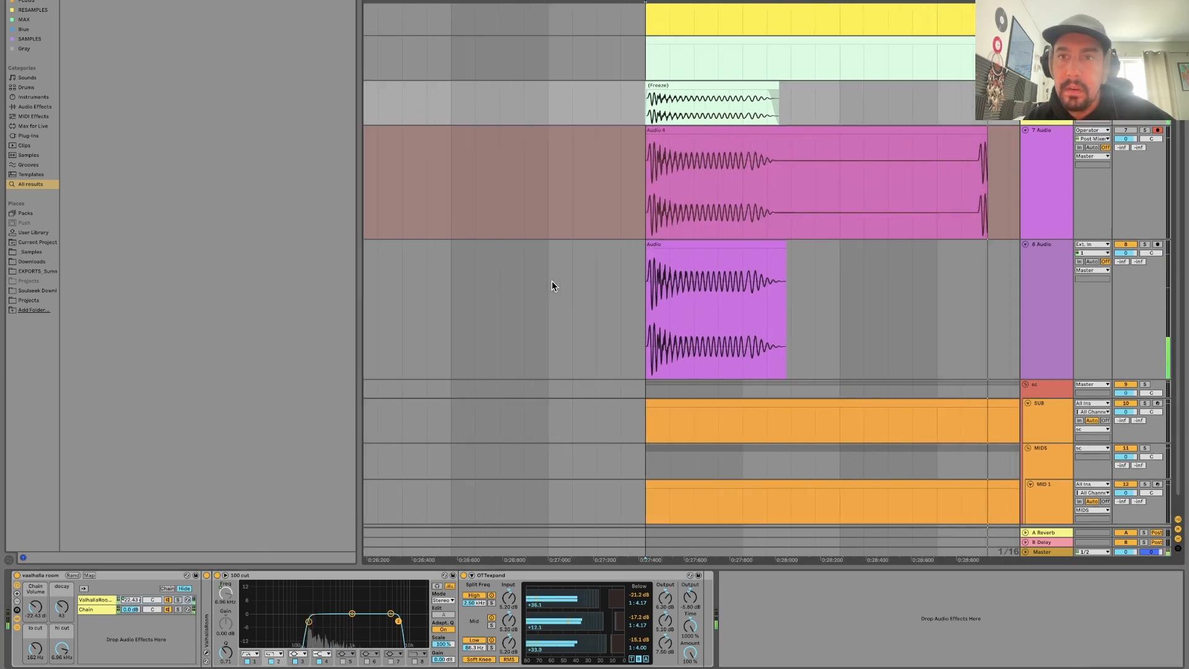
pyautogui.moveTo(731, 1); pyautogui.dragTo(731, 0)
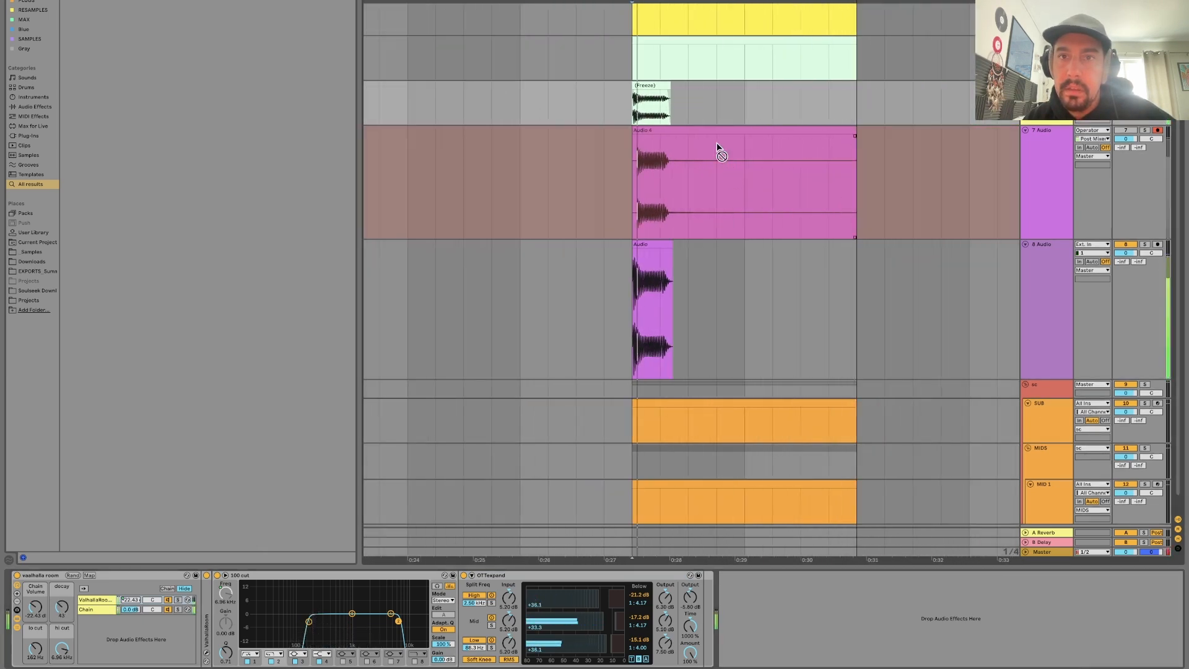
pyautogui.press('space')
# Move the new recording from 7 Audio to 8 Audio, aligned with the bass clip's start, and show the bass track's devices.
pyautogui.moveTo(706, 128); pyautogui.dragTo(689, 179)
pyautogui.moveTo(696, 128); pyautogui.dragTo(701, 264)
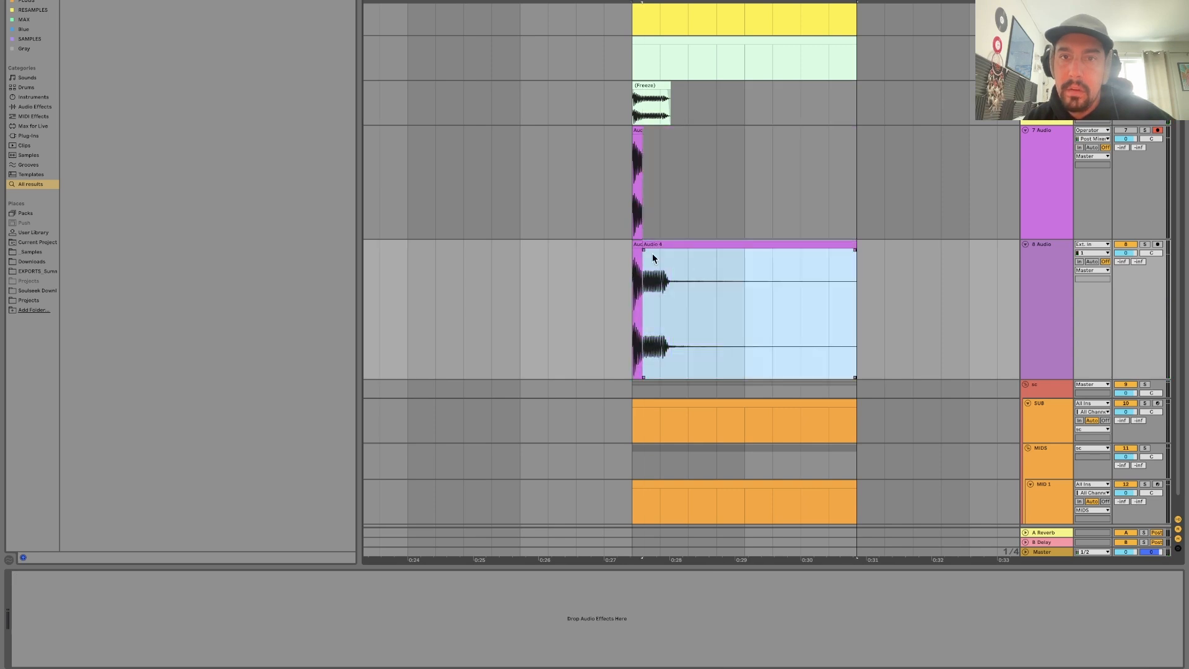
pyautogui.click(1046, 93)
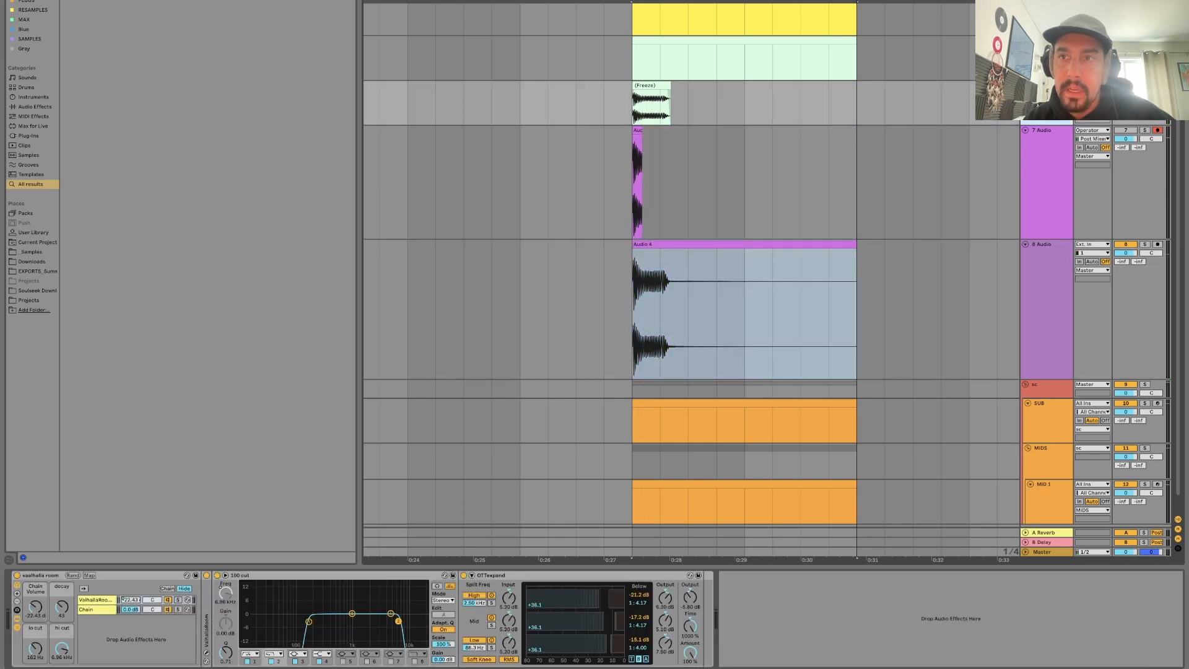
pyautogui.press('Down')
pyautogui.press('Up')
# Turn off OTTexpand and record the reverberated bass onto 7 Audio from the clip's start.
pyautogui.click(464, 575)
pyautogui.press('space')
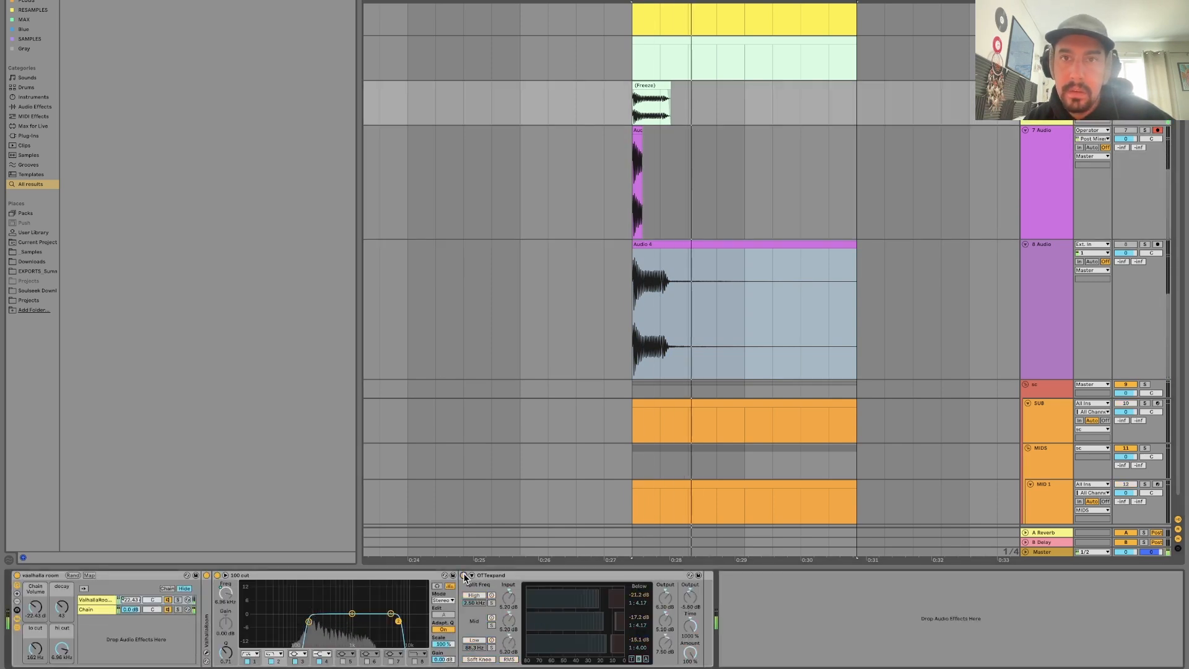
pyautogui.press('F9')
pyautogui.press('space')
pyautogui.click(635, 124)
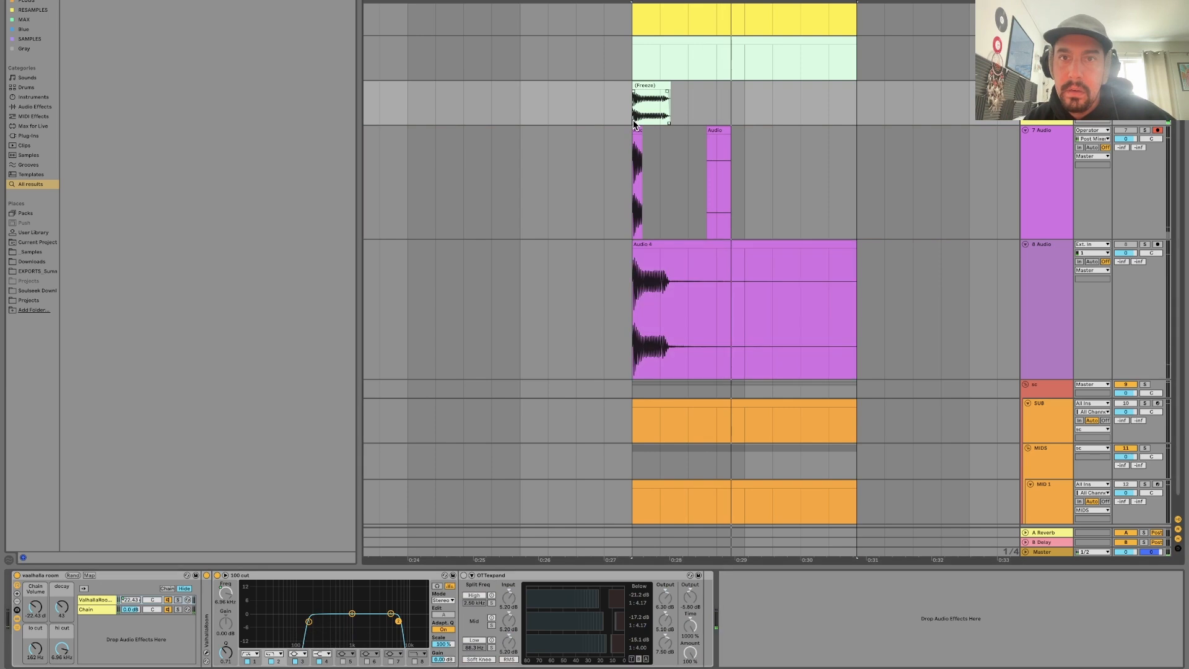
pyautogui.press('space')
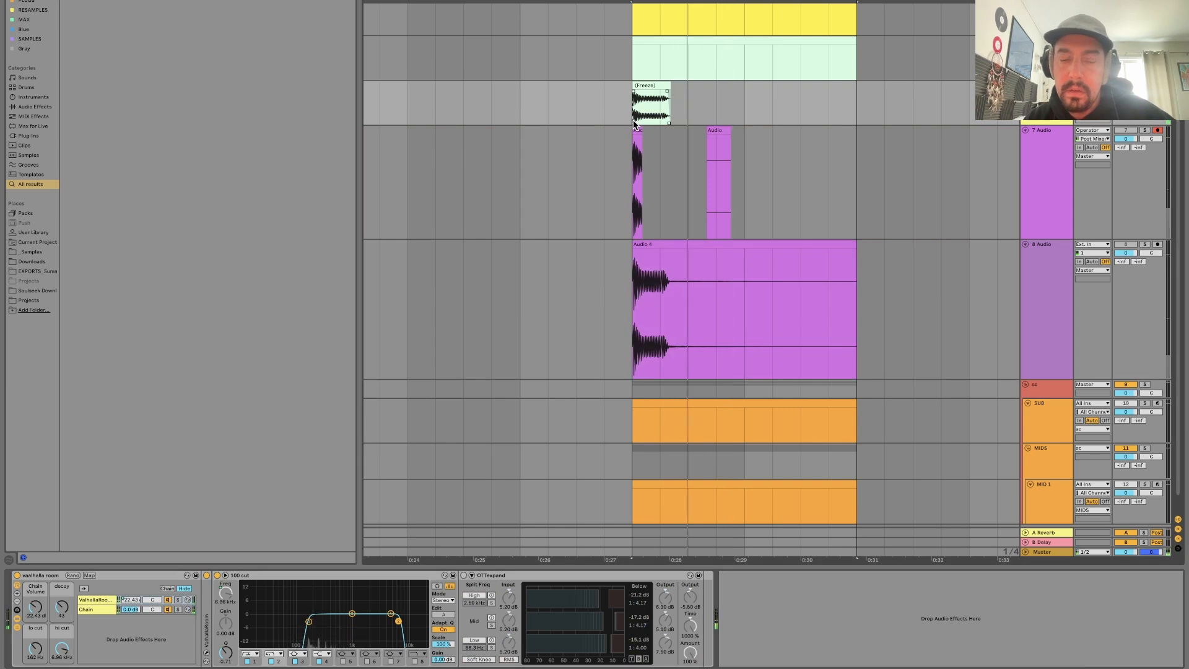
pyautogui.press('F9')
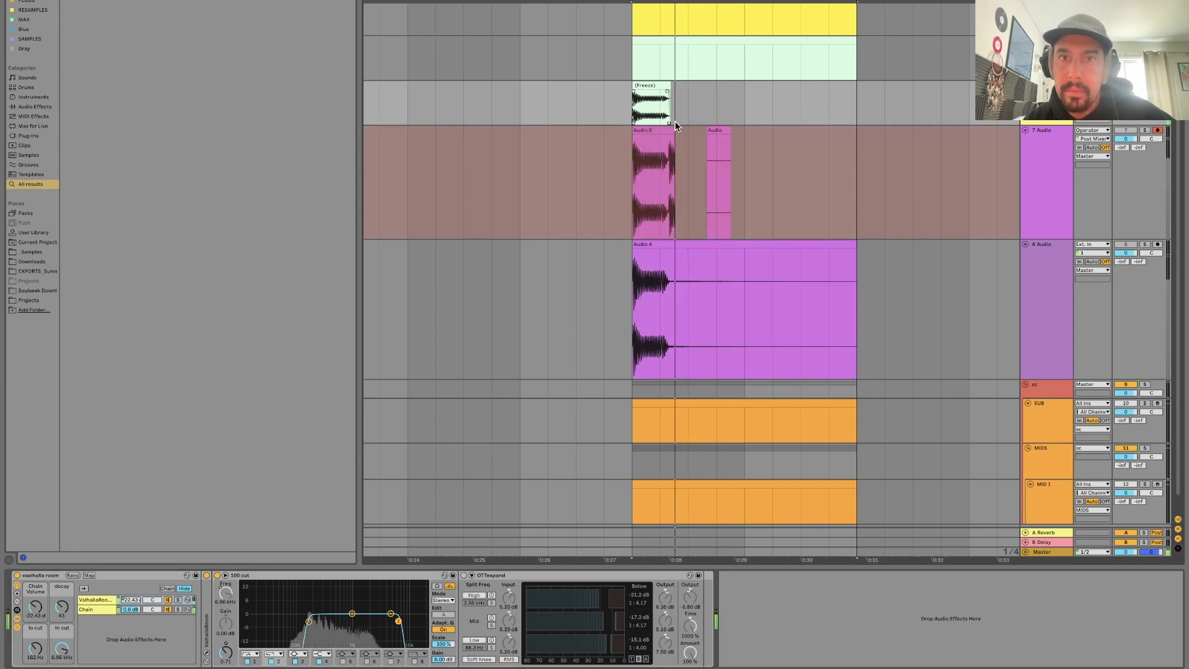
pyautogui.press('space')
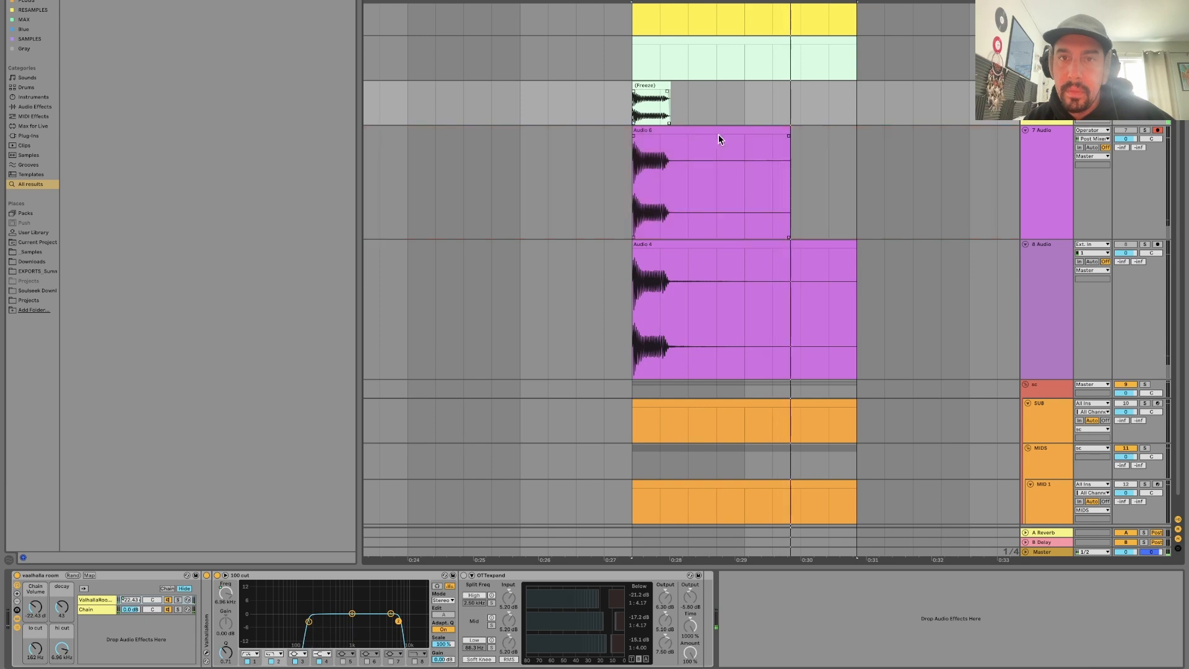
# Set the gain of both recorded clips on 7 Audio and 8 Audio to 24 dB.
pyautogui.click(729, 130)
pyautogui.keyDown('shift'); pyautogui.click(714, 243); pyautogui.keyUp('shift')
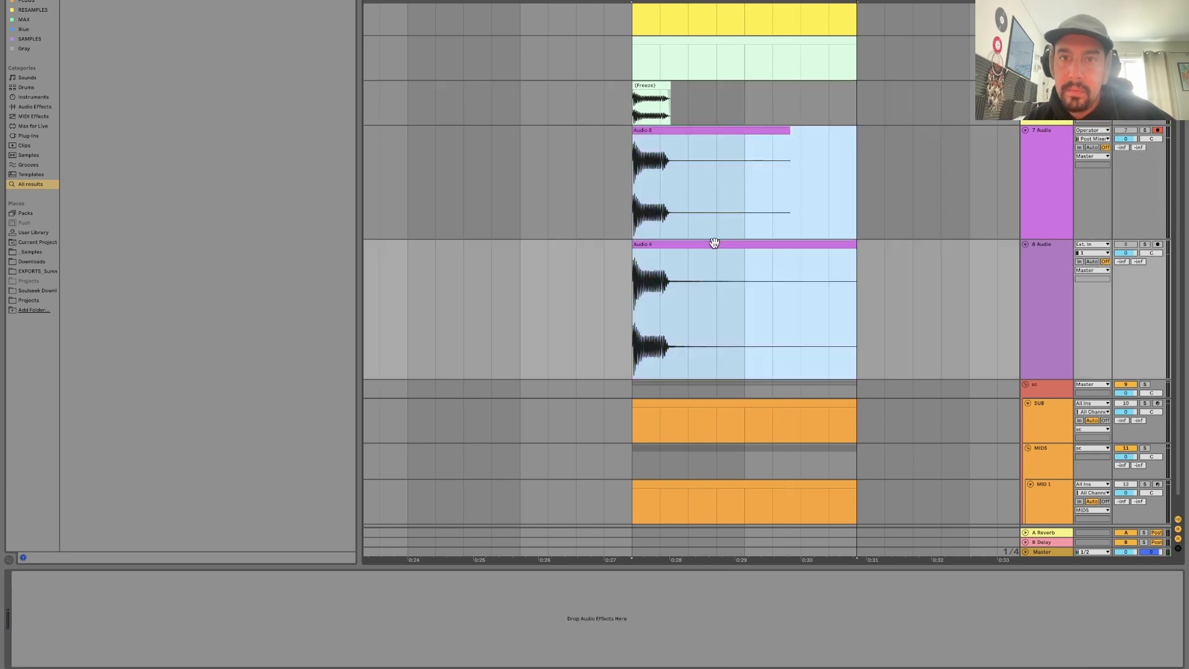
pyautogui.doubleClick(714, 243)
pyautogui.keyDown('shift'); pyautogui.click(718, 129); pyautogui.keyUp('shift')
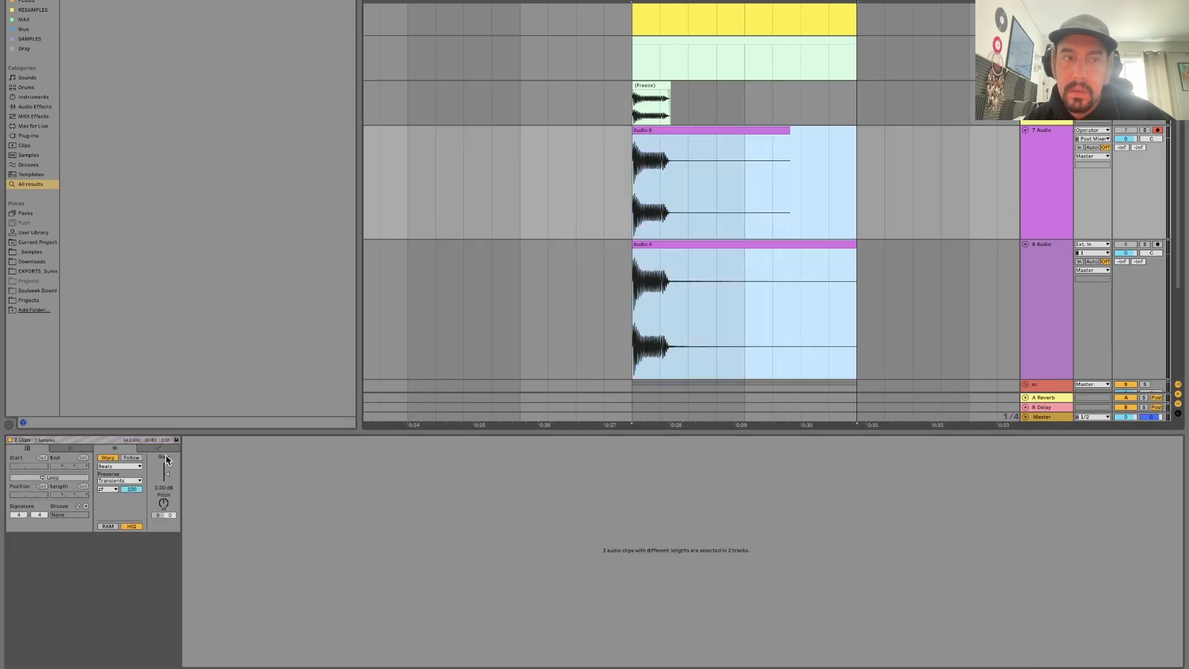
pyautogui.moveTo(164, 492); pyautogui.dragTo(164, 443)
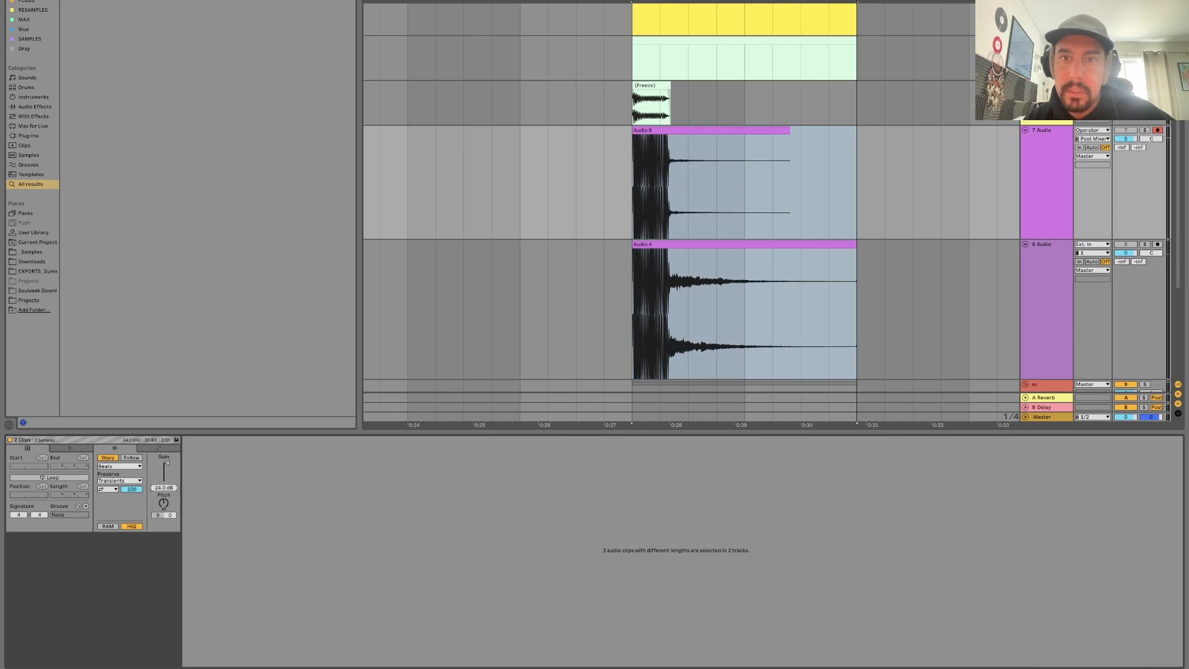
# Compare the amplified reverb tails on 7 Audio and 8 Audio, from the end of the bass note onward.
pyautogui.moveTo(686, 2); pyautogui.dragTo(686, 50)
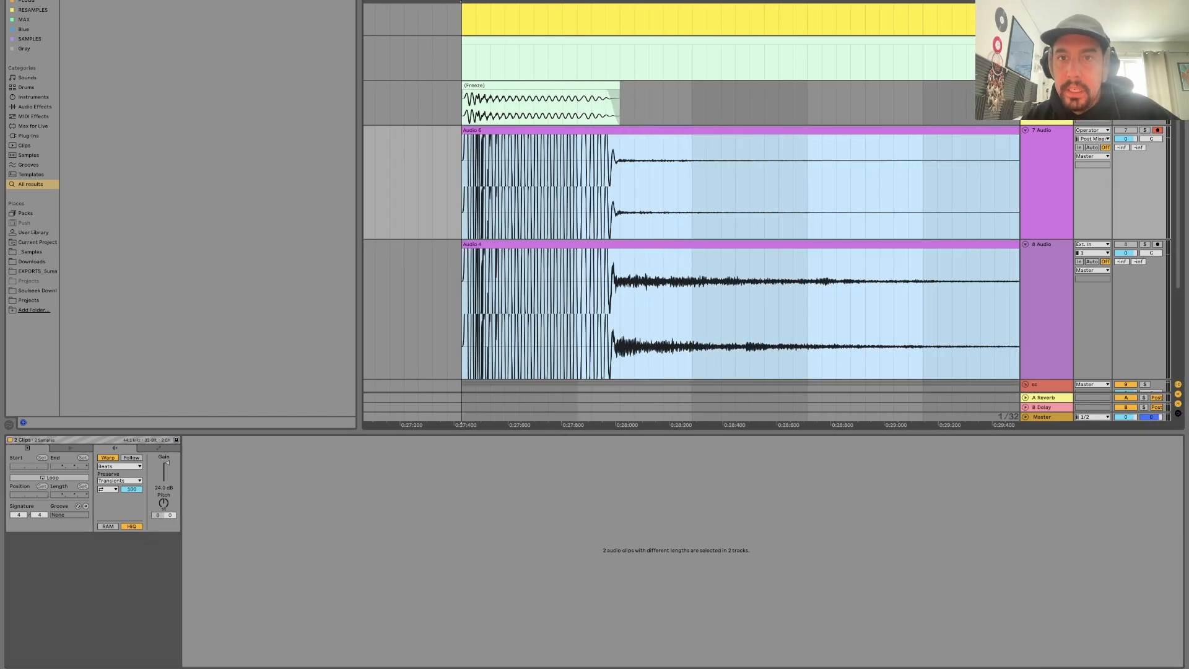
pyautogui.click(692, 243)
pyautogui.click(682, 287)
pyautogui.hscroll(2, 682, 287)
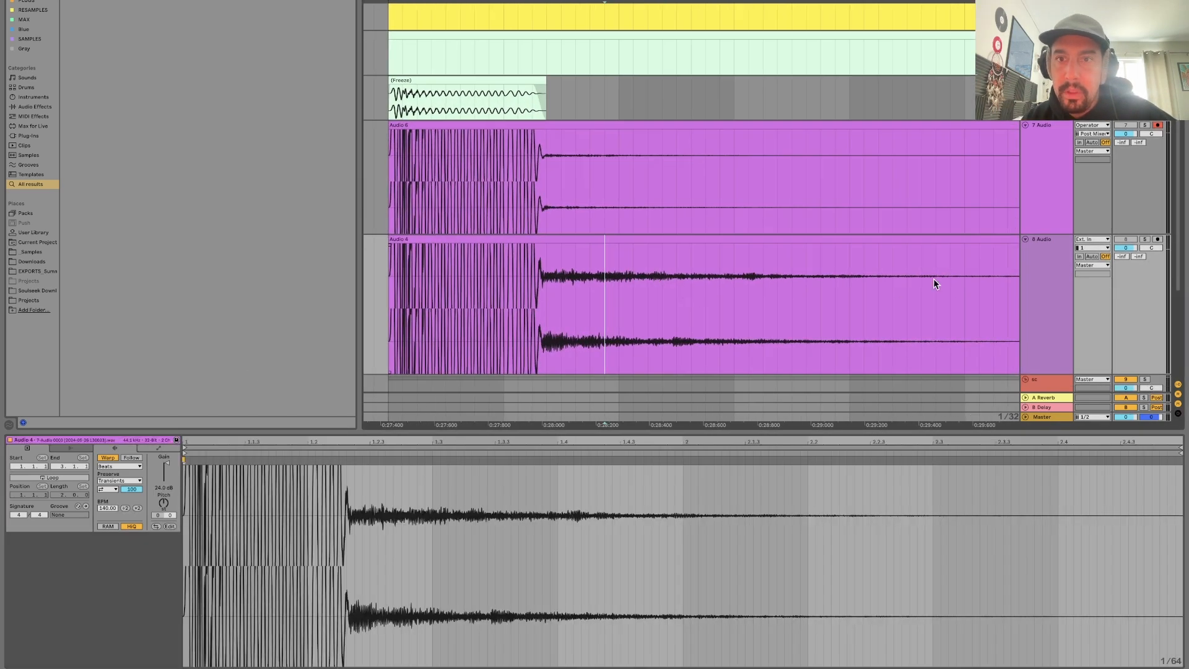
pyautogui.moveTo(959, 279); pyautogui.dragTo(547, 295)
pyautogui.press('-')
pyautogui.press('+')
pyautogui.press('+')
pyautogui.press('+')
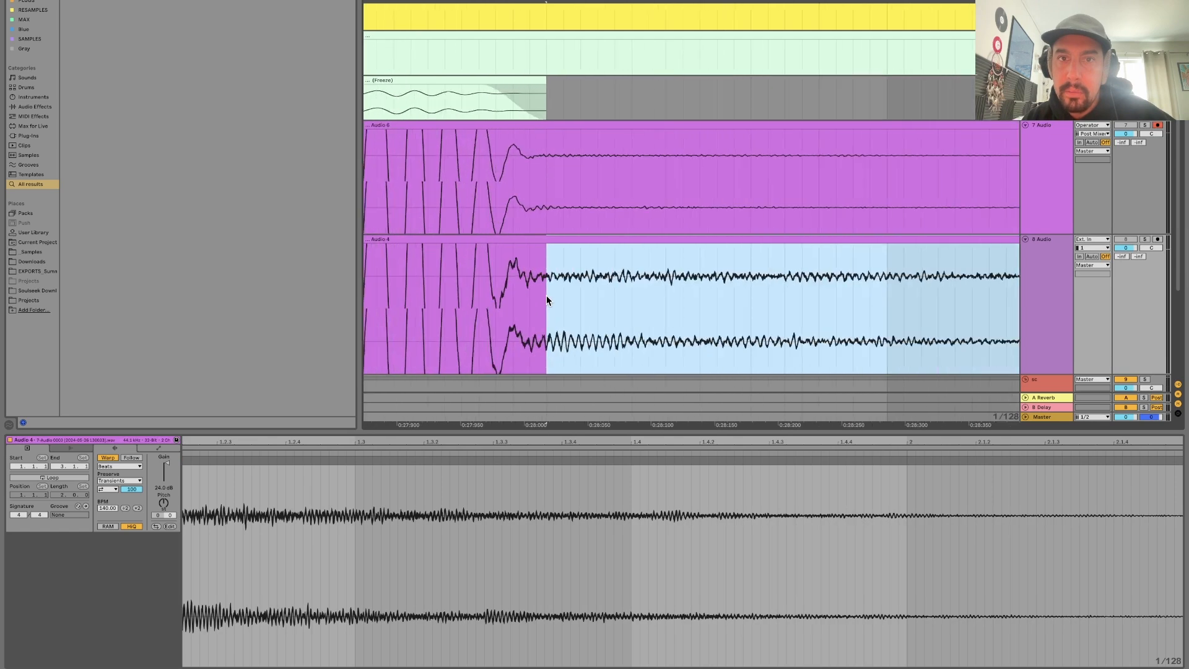
pyautogui.click(546, 184)
pyautogui.moveTo(546, 184); pyautogui.dragTo(908, 183)
pyautogui.moveTo(621, 1)
pyautogui.mouseDown()
pyautogui.moveTo(621, 31)
pyautogui.moveTo(621, 0)
pyautogui.mouseUp()
pyautogui.click(592, 325)
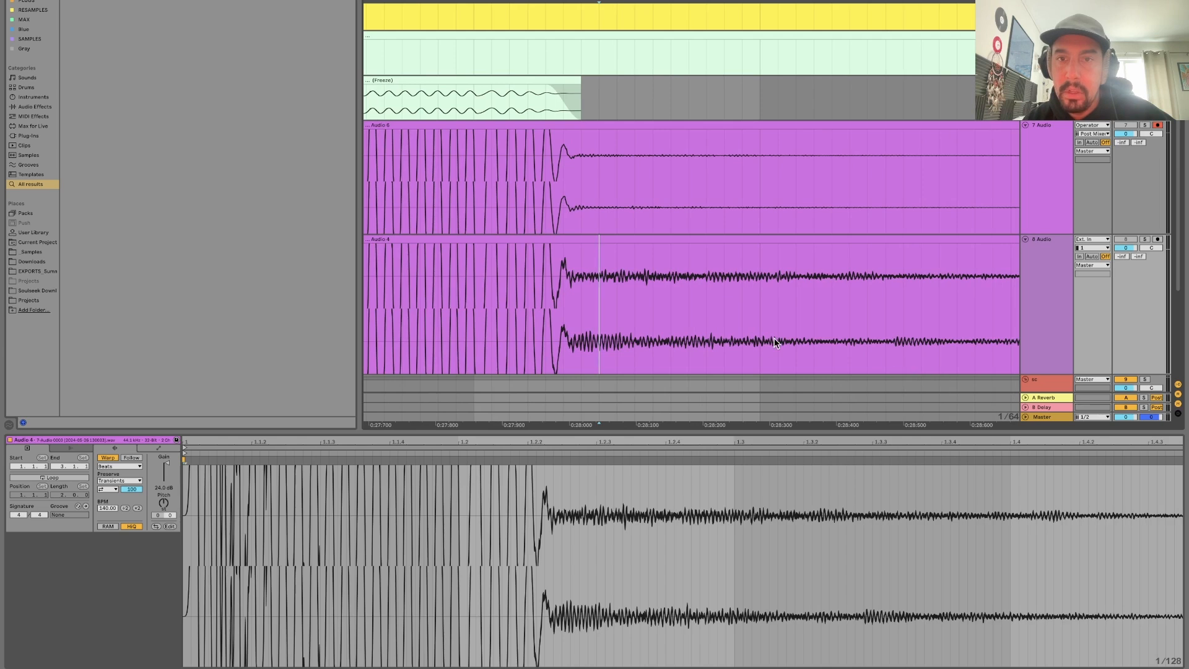
# Turn OTTexpand back on for the bass track and raise the high band's Below threshold.
pyautogui.click(1060, 138)
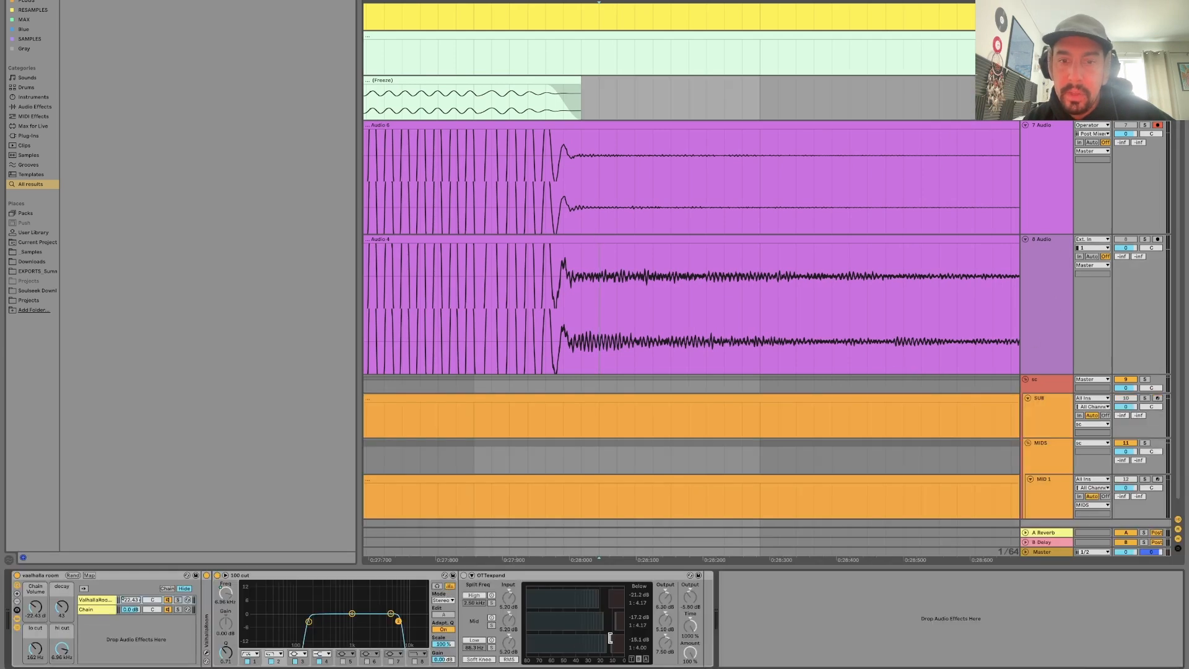
pyautogui.click(465, 581)
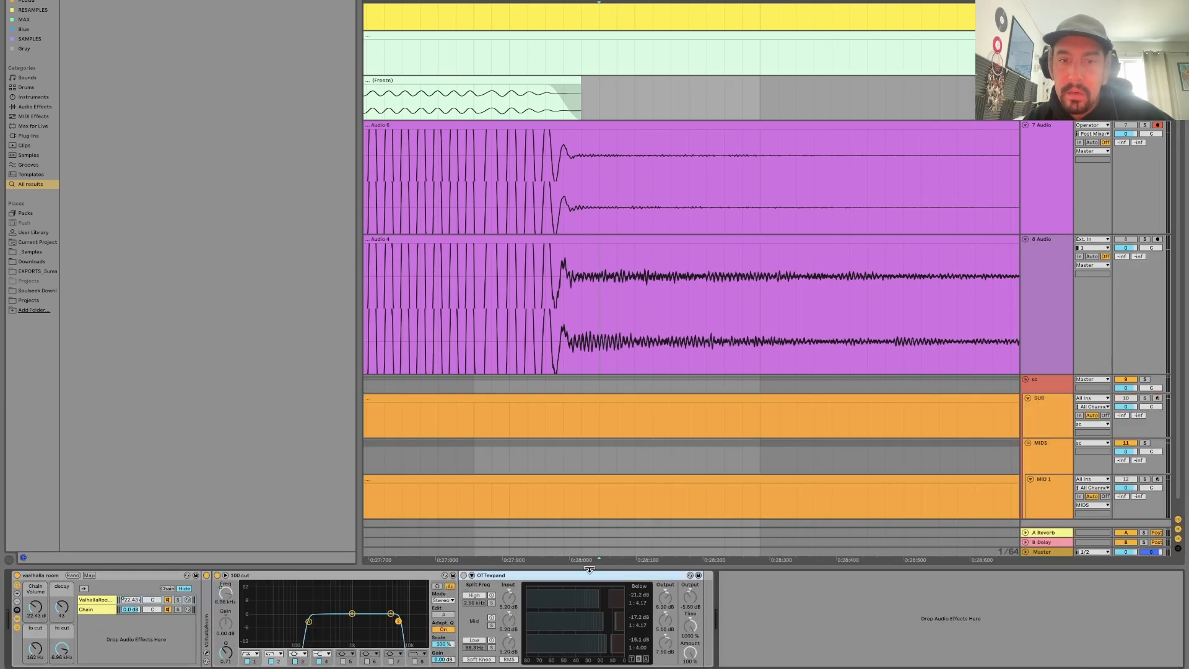
pyautogui.click(464, 576)
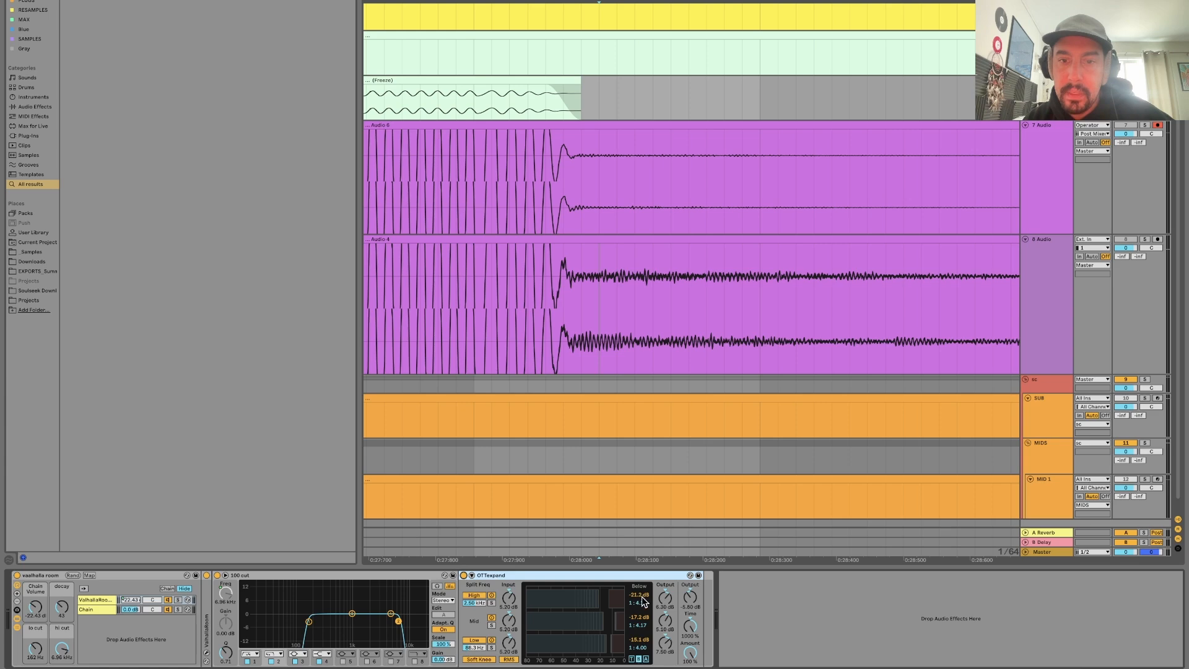
pyautogui.moveTo(642, 598); pyautogui.dragTo(641, 613)
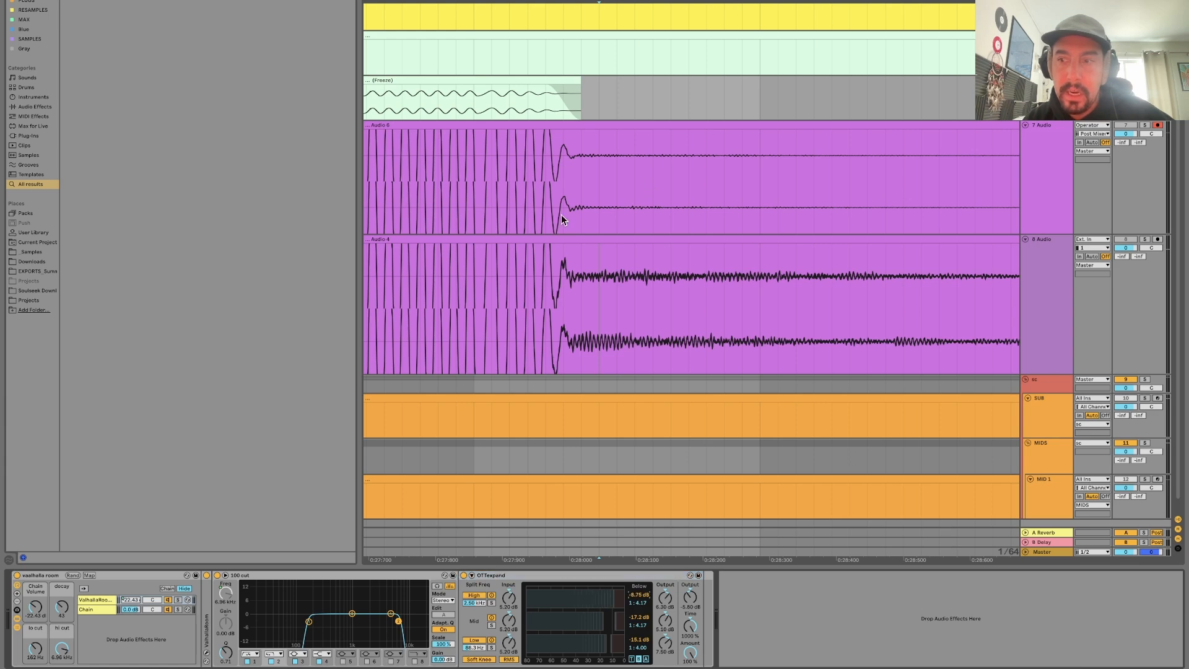
# Examine the full length of the 8 Audio reverb tail against 7 Audio, highlighting the tail after the bass note.
pyautogui.moveTo(561, 281); pyautogui.dragTo(790, 303)
pyautogui.click(790, 304)
pyautogui.scroll(-10, 790, 304)
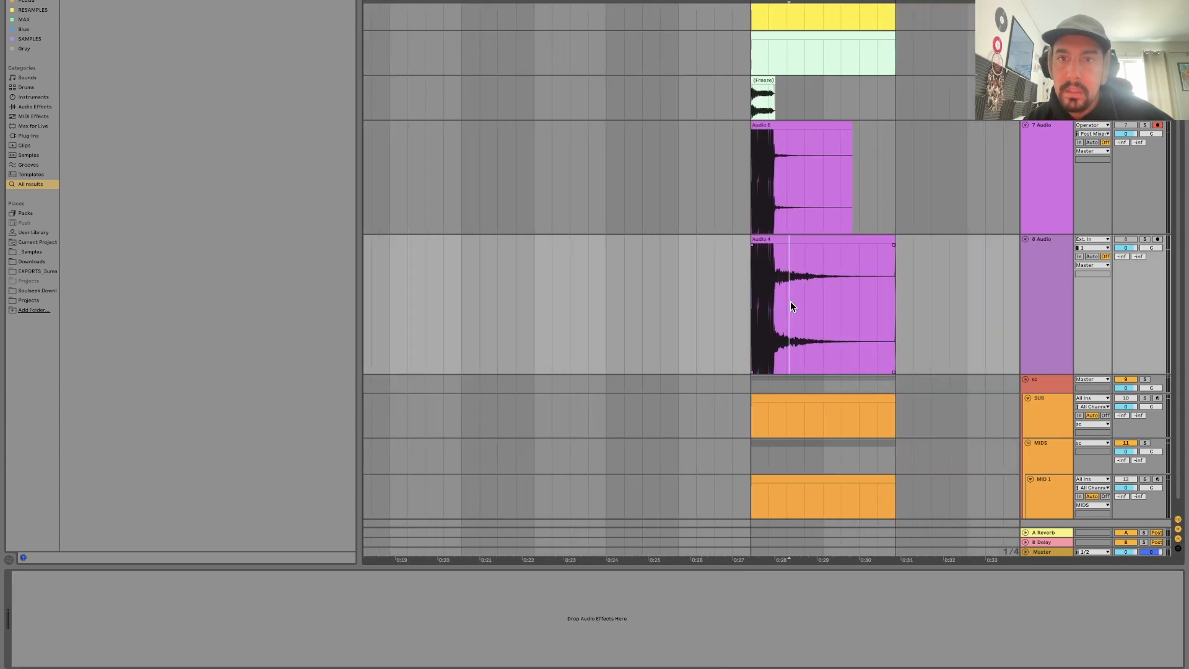
pyautogui.hscroll(1, 790, 304)
pyautogui.scroll(5, 789, 301)
pyautogui.scroll(-8, 790, 301)
pyautogui.scroll(7, 790, 301)
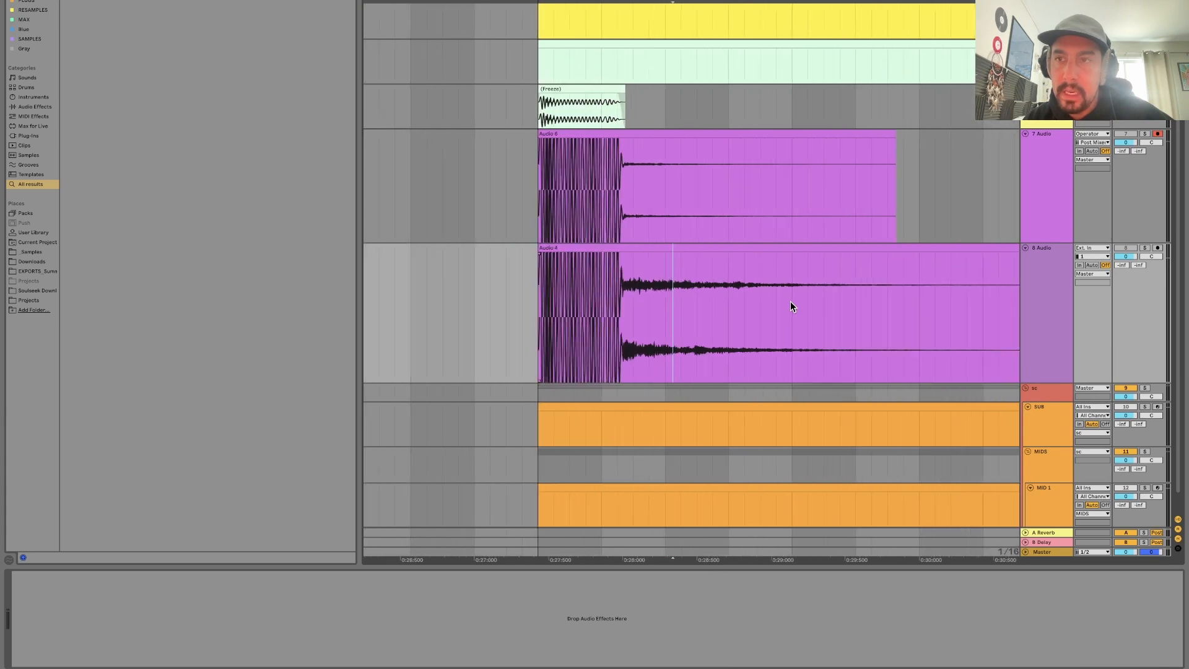
pyautogui.scroll(-8, 790, 301)
pyautogui.scroll(8, 782, 307)
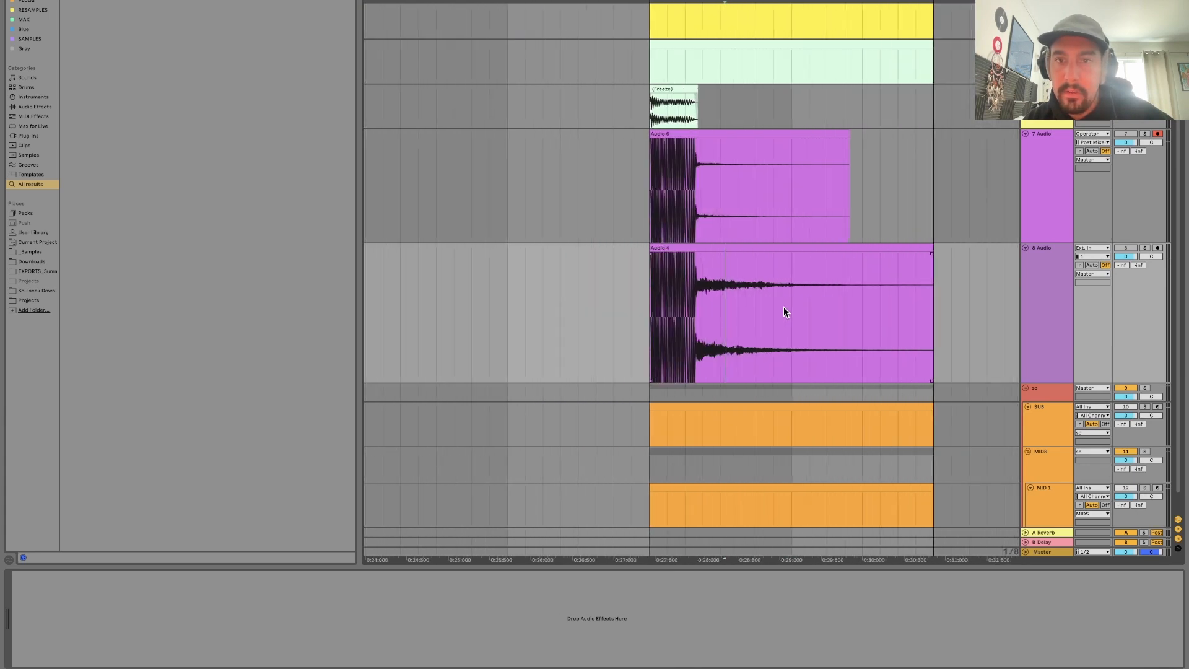
pyautogui.scroll(-4, 782, 306)
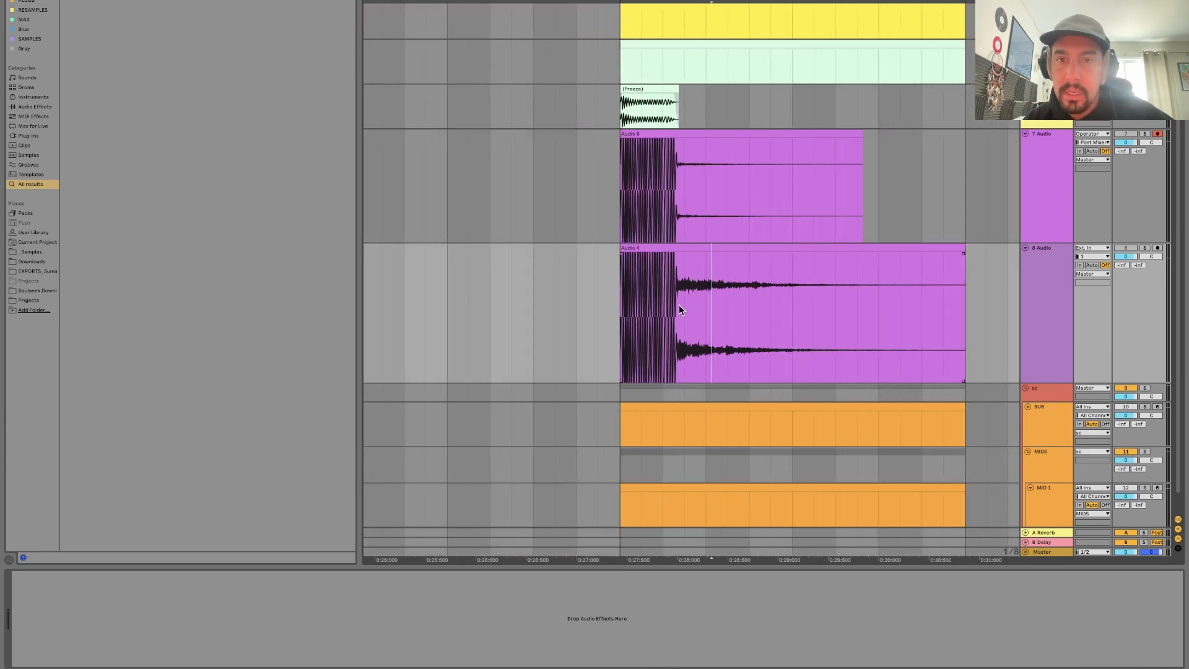
pyautogui.moveTo(683, 306); pyautogui.dragTo(843, 322)
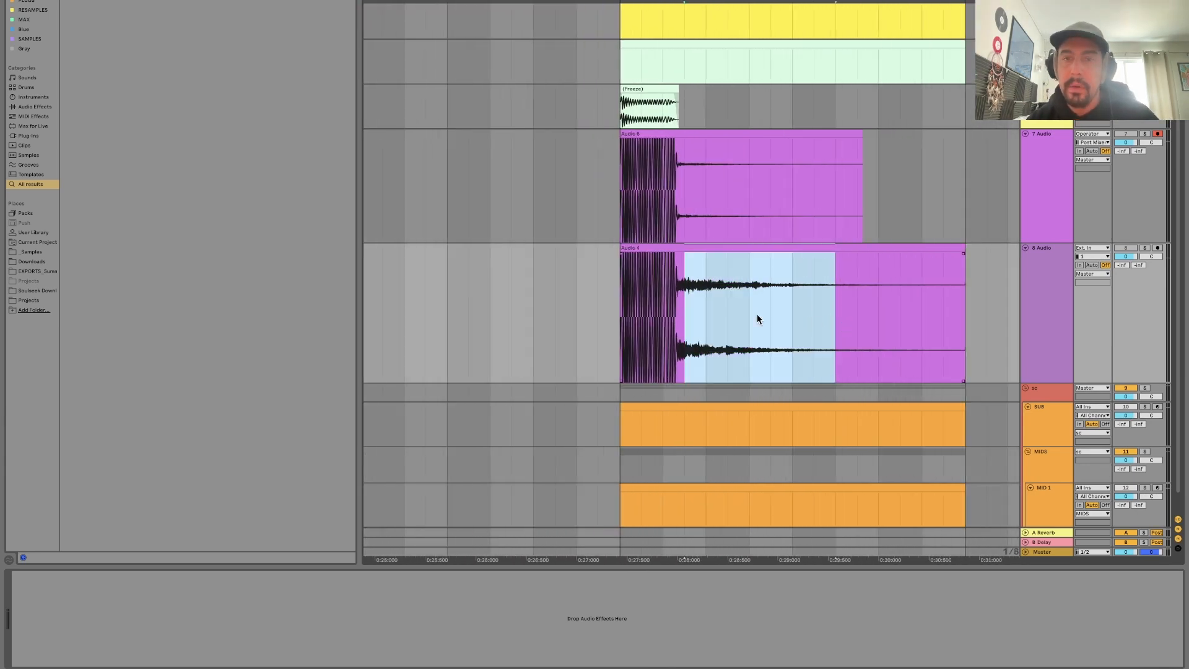